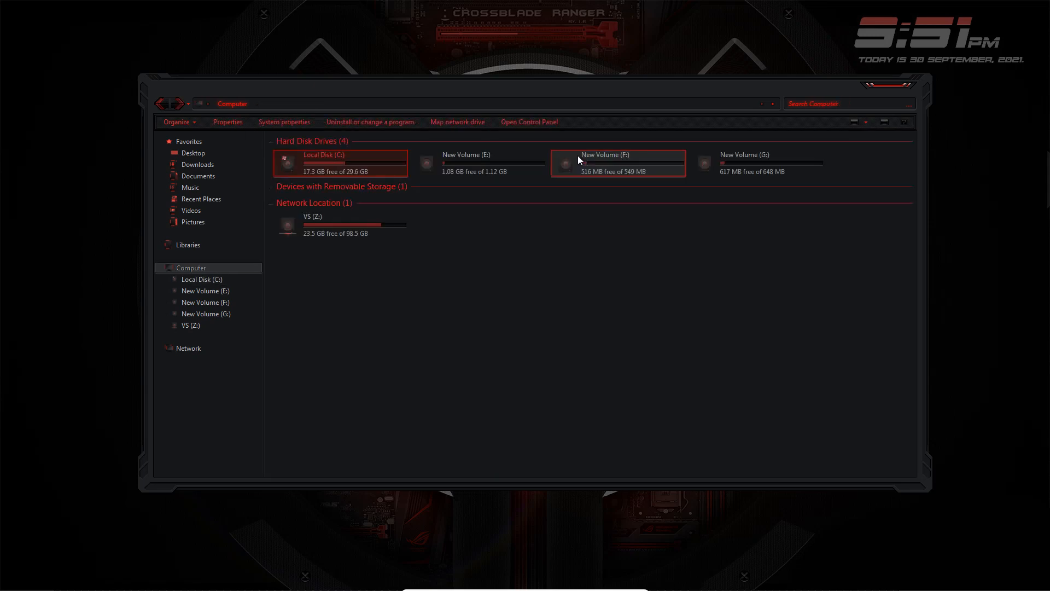
Preview the red ROG-themed desktop, including the Computer window, the Start menu and the hidden notification icons.
{"action": "left_click_drag", "start_coordinate": [594, 93], "coordinate": [544, 109]}
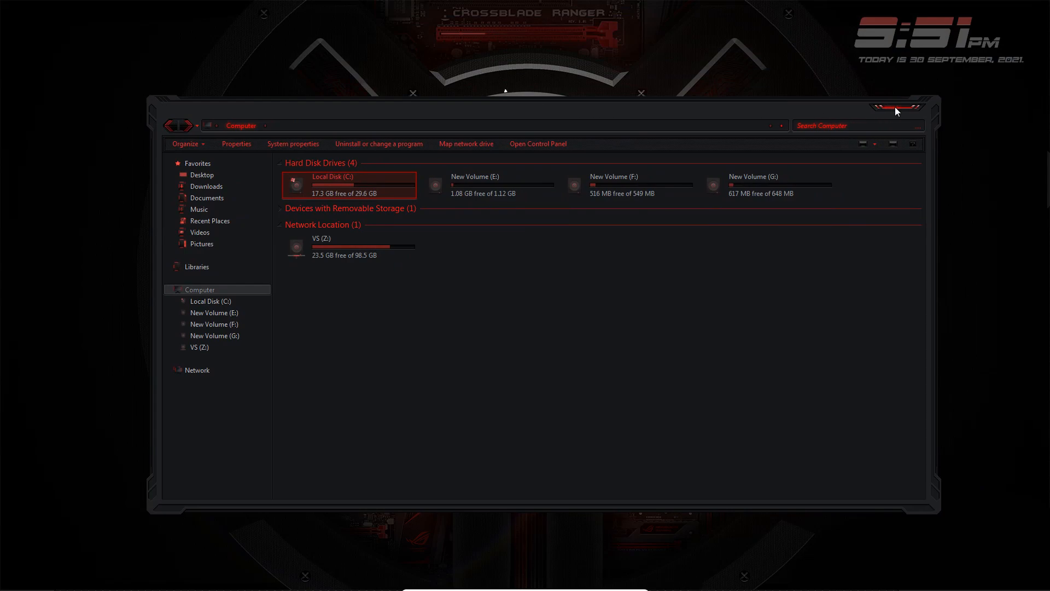
{"action": "left_click", "coordinate": [909, 106]}
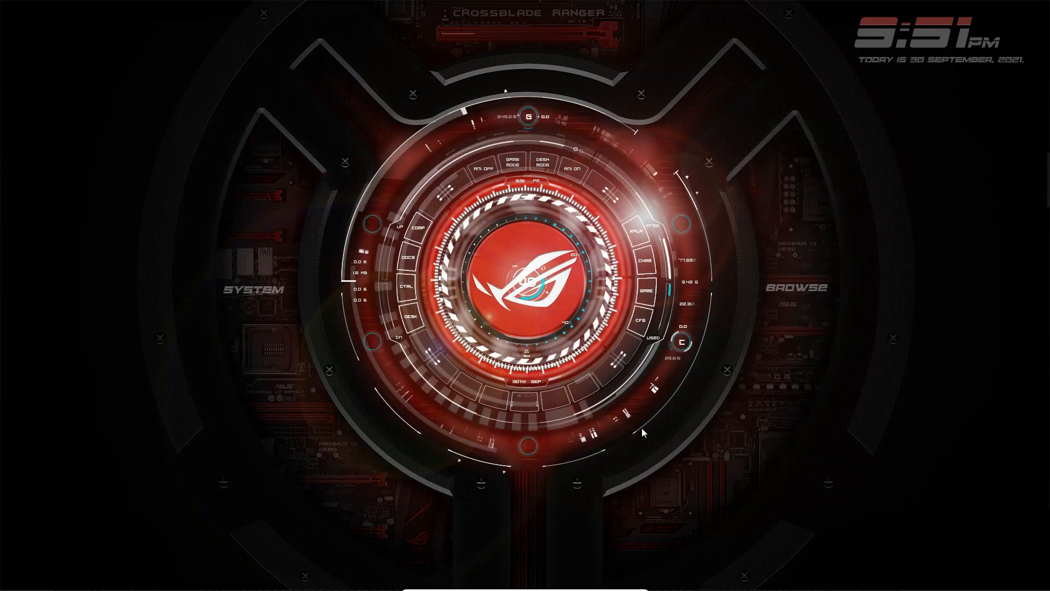
{"action": "key", "text": "super"}
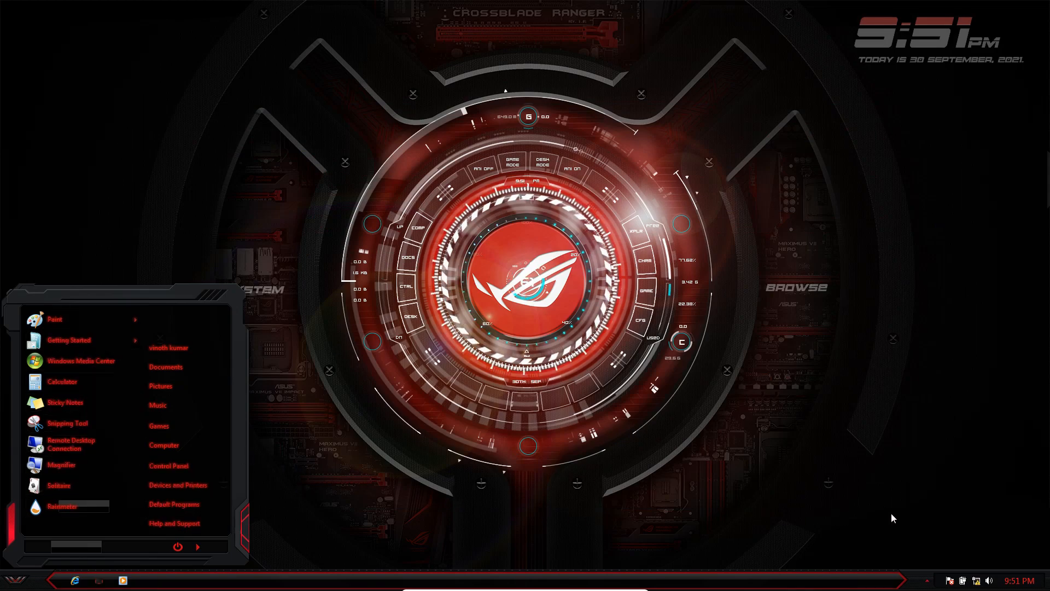
{"action": "left_click", "coordinate": [927, 580]}
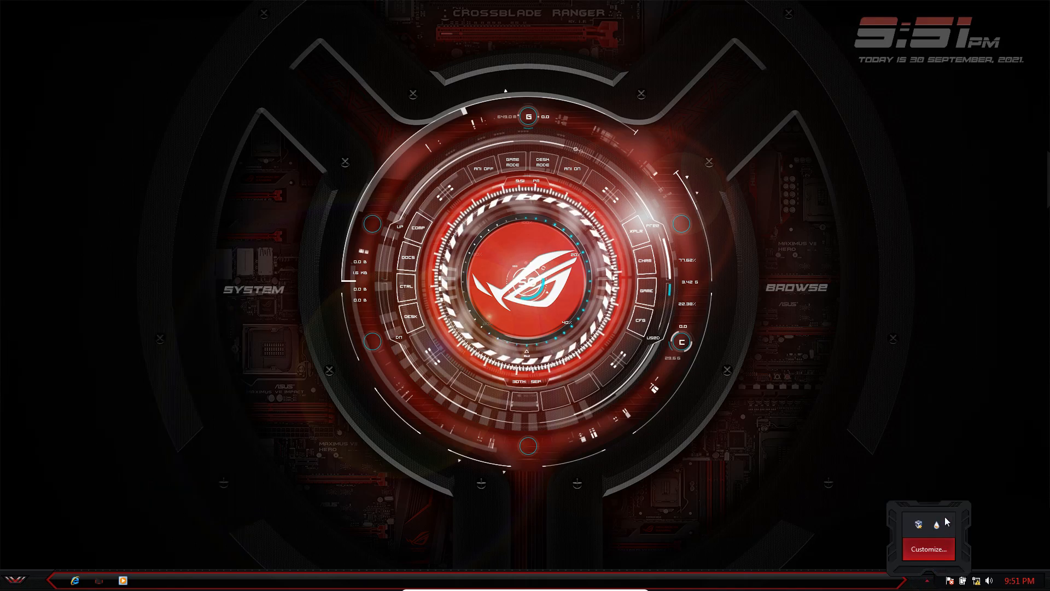
{"action": "left_click", "coordinate": [1025, 436]}
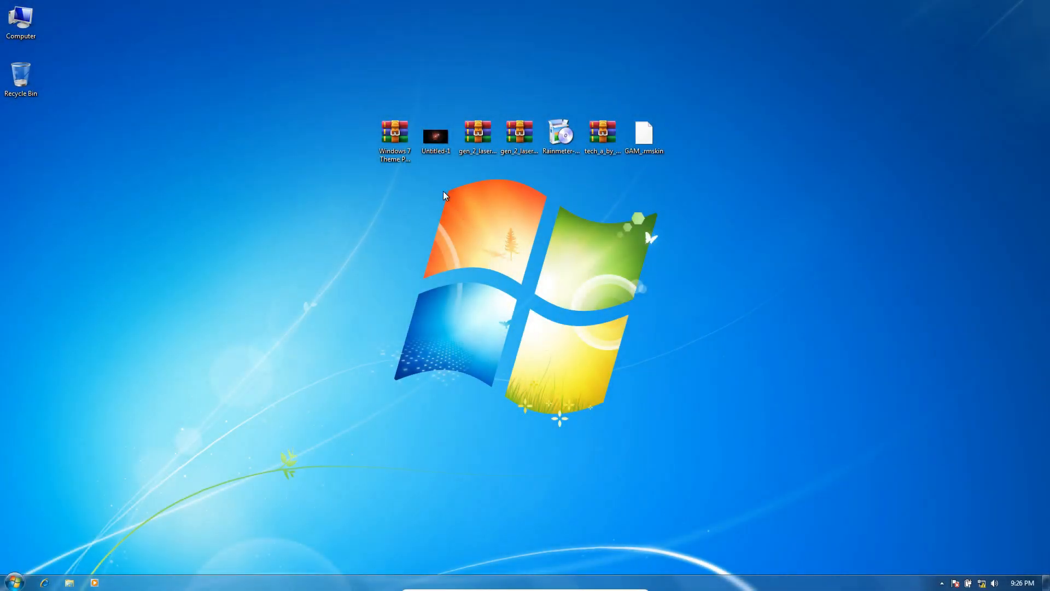
Extract the Windows 7 Theme Patcher archive on the desktop into its own folder, keeping the default extraction options.
{"action": "right_click", "coordinate": [405, 151]}
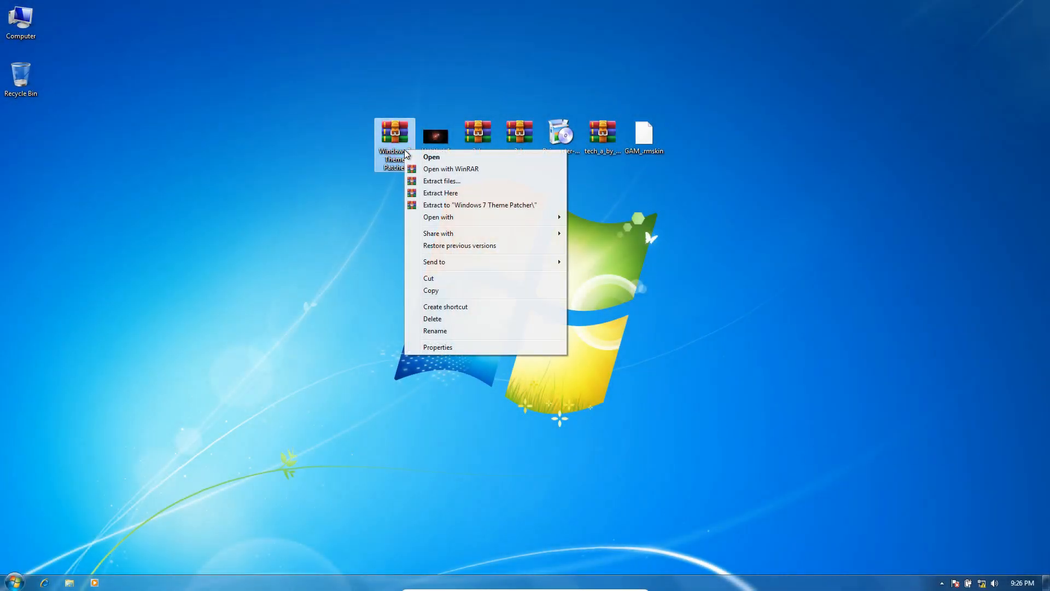
{"action": "left_click", "coordinate": [422, 181]}
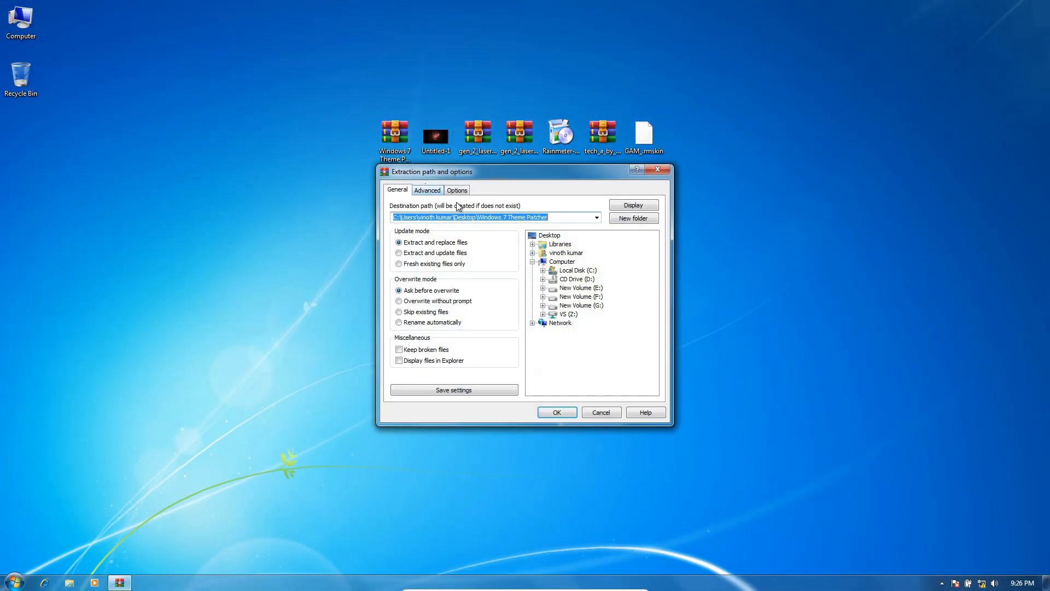
{"action": "left_click", "coordinate": [566, 412]}
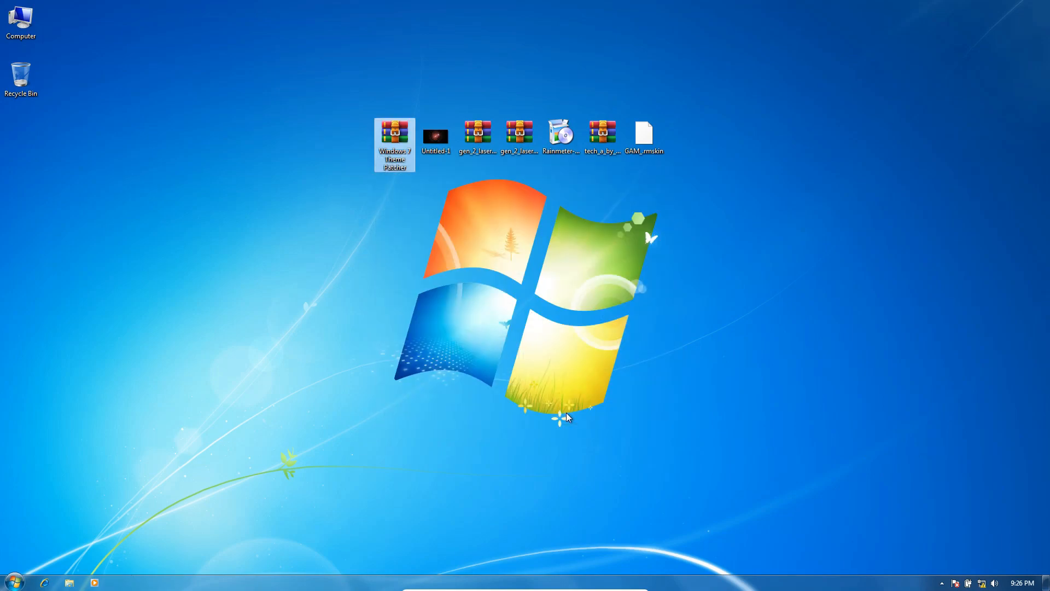
In the extracted Windows 7 Theme Patcher folder, extract the Theme resource changer and Universal Theme Patcher archives together with the default options.
{"action": "double_click", "coordinate": [19, 139]}
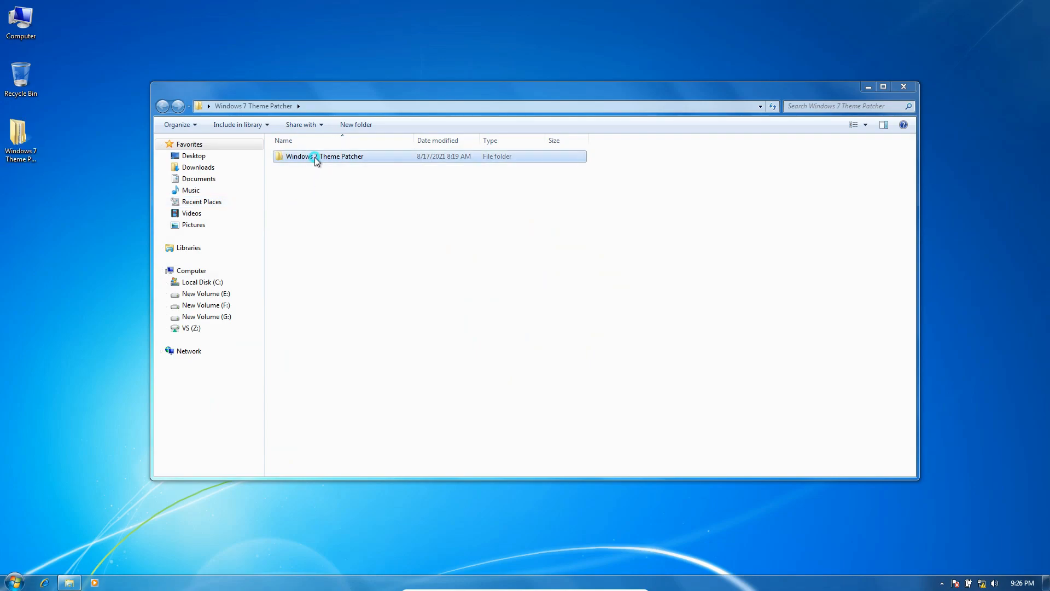
{"action": "double_click", "coordinate": [314, 157]}
{"action": "left_click_drag", "start_coordinate": [316, 184], "coordinate": [329, 155]}
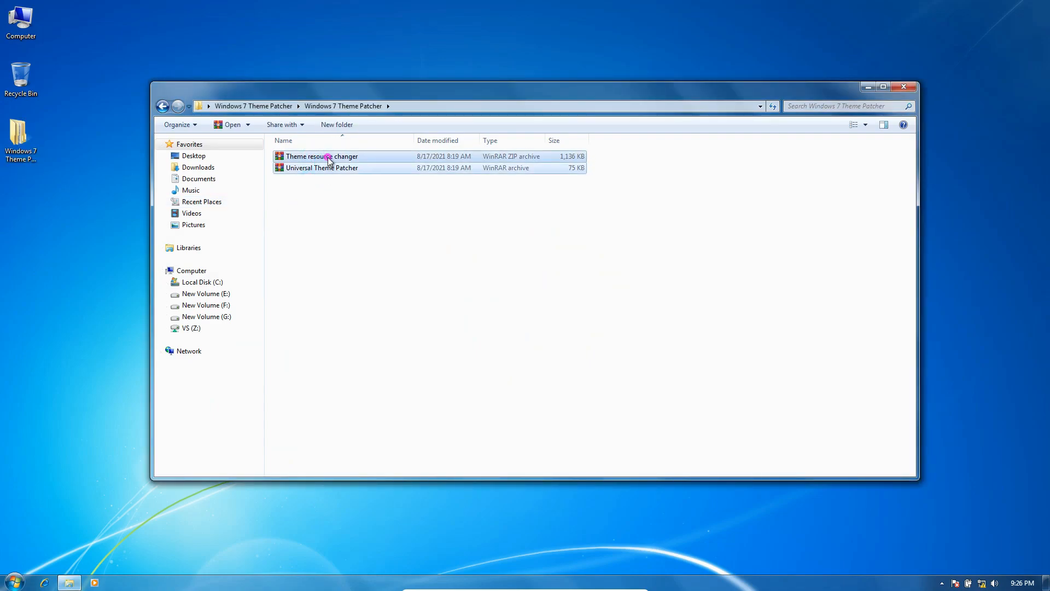
{"action": "right_click", "coordinate": [329, 159]}
{"action": "left_click", "coordinate": [350, 226]}
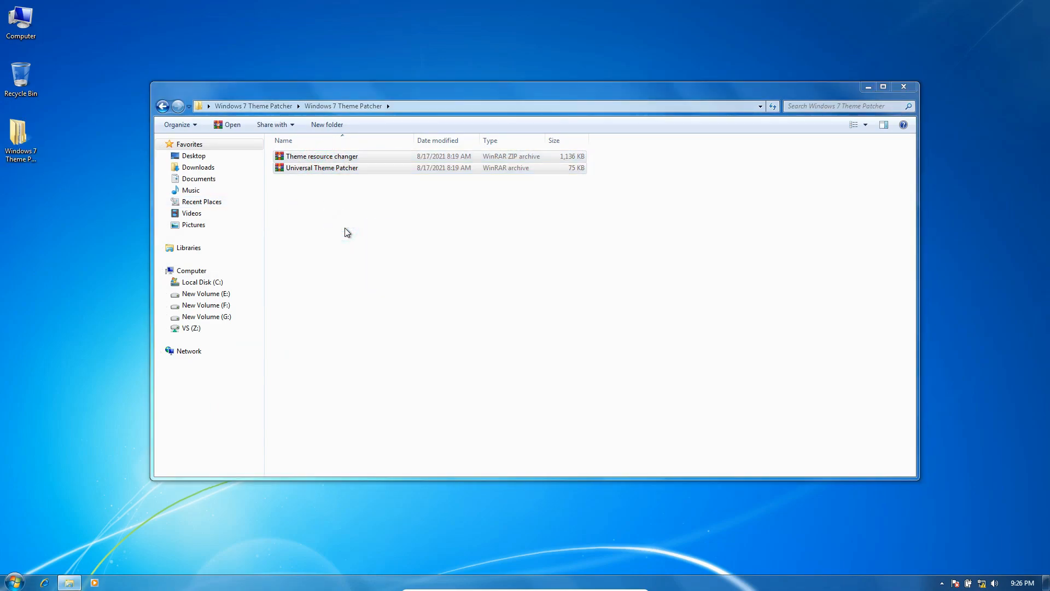
{"action": "left_click", "coordinate": [555, 410]}
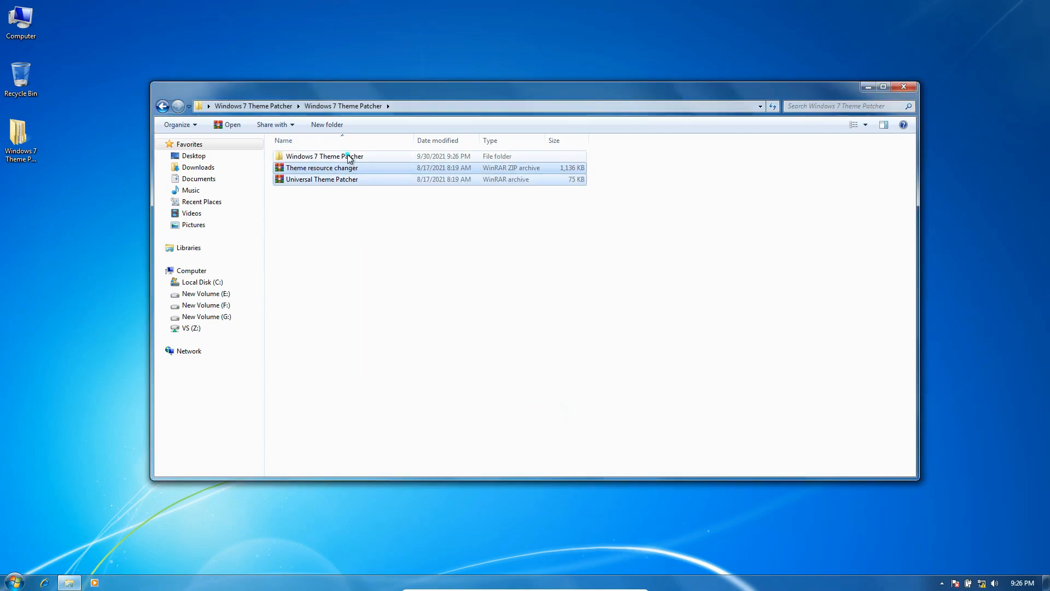
Launch the 64-bit installer ThemeResourceChangerX64-v10 from the Theme resource changer folder and allow it to make changes to the computer.
{"action": "double_click", "coordinate": [346, 155]}
{"action": "double_click", "coordinate": [347, 156]}
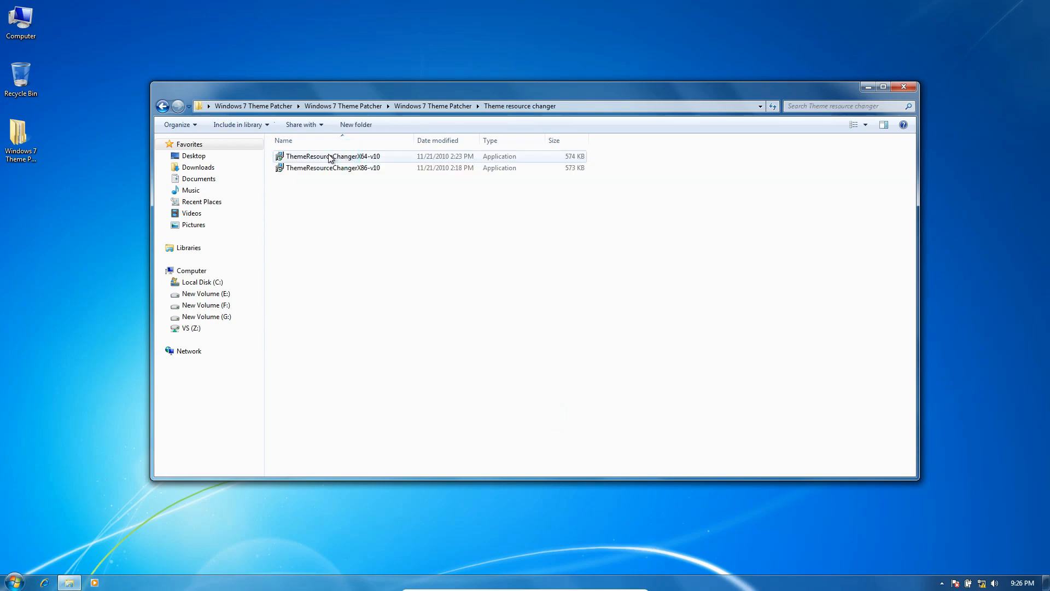
{"action": "left_click", "coordinate": [365, 156]}
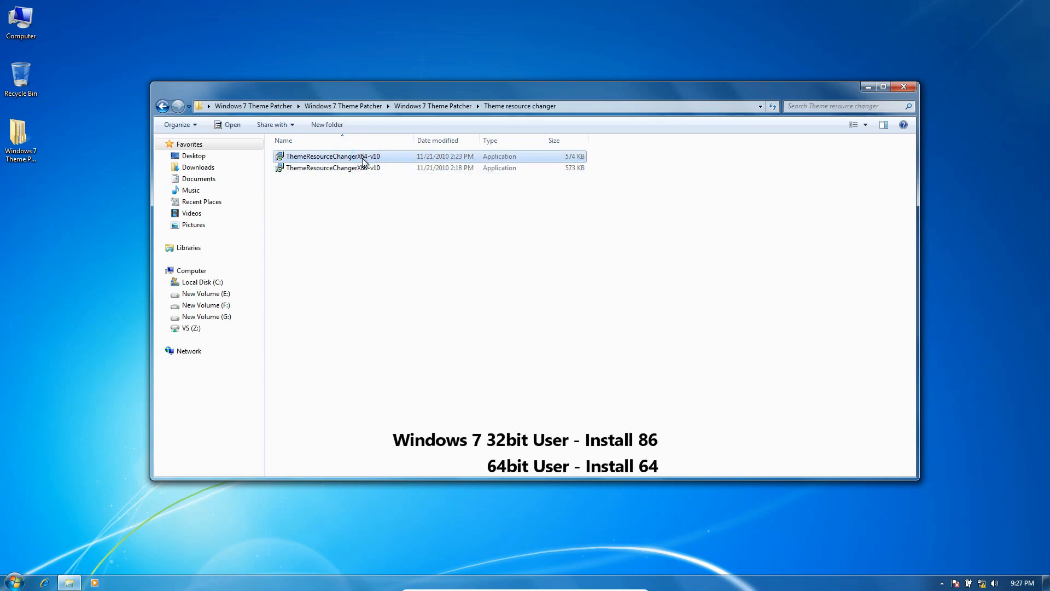
{"action": "double_click", "coordinate": [365, 170]}
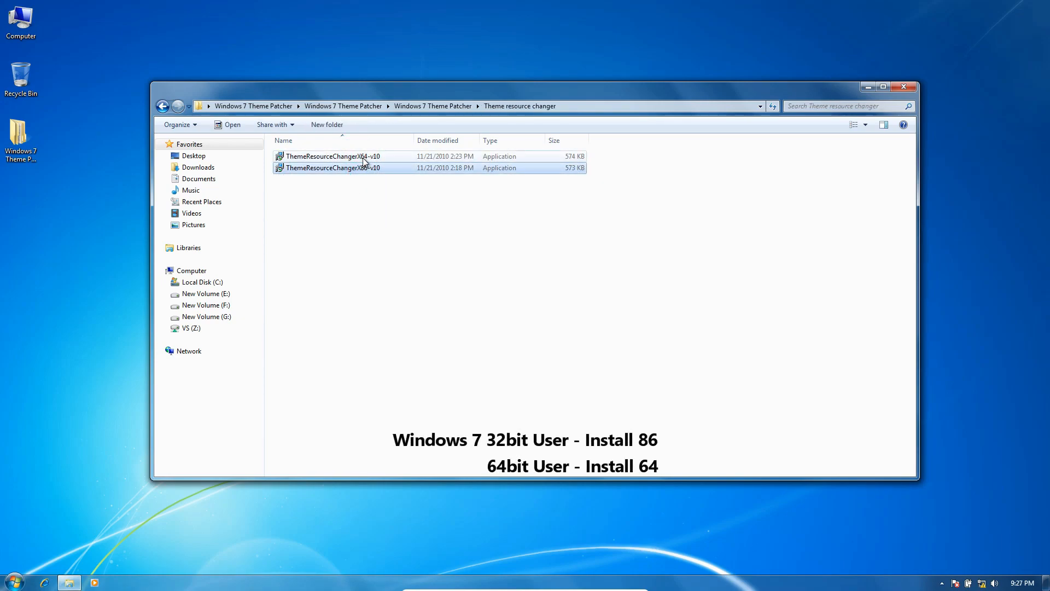
{"action": "double_click", "coordinate": [363, 158]}
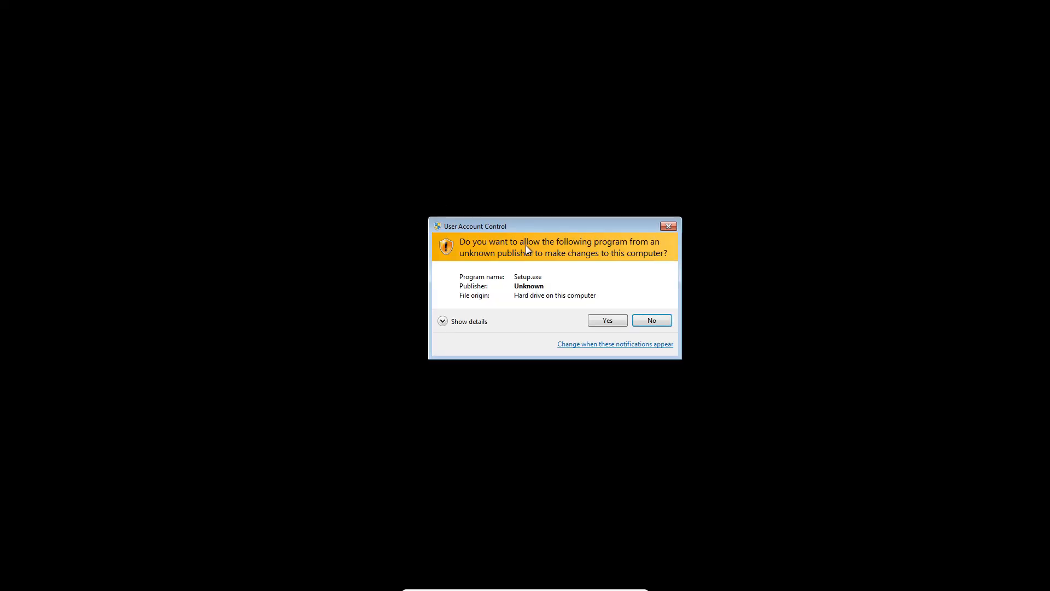
{"action": "left_click", "coordinate": [603, 327]}
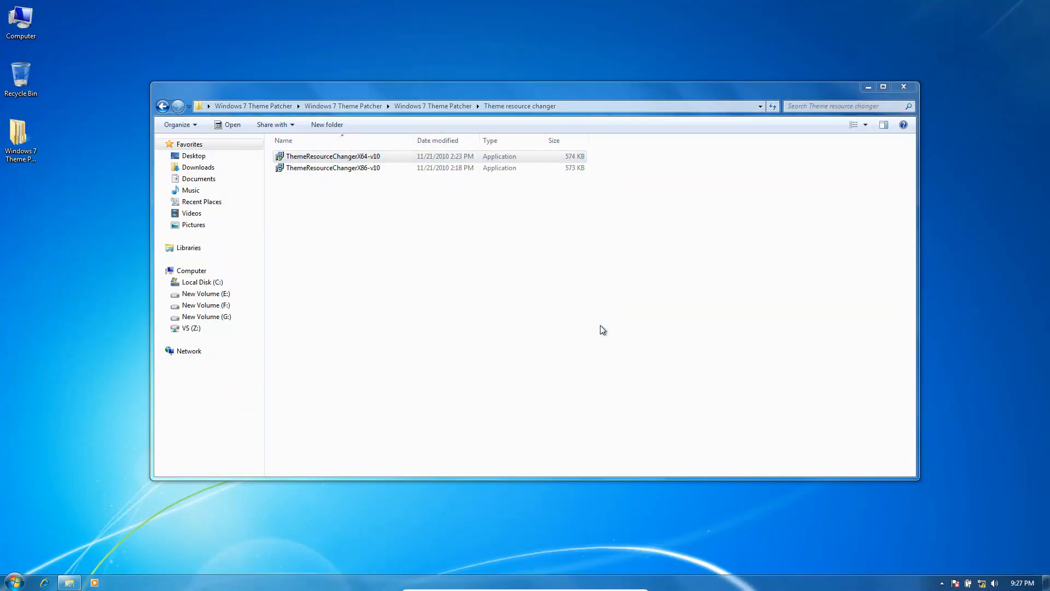
Accept the terms and complete the Theme Resource Changer X64 v1.0 installation.
{"action": "left_click", "coordinate": [671, 405]}
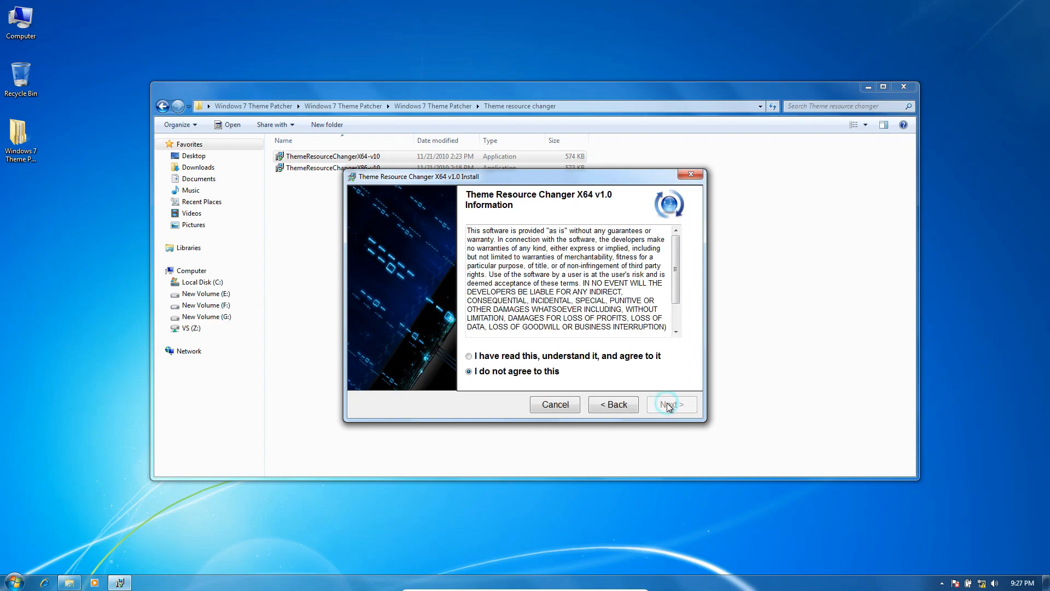
{"action": "left_click", "coordinate": [642, 361]}
{"action": "left_click", "coordinate": [670, 404]}
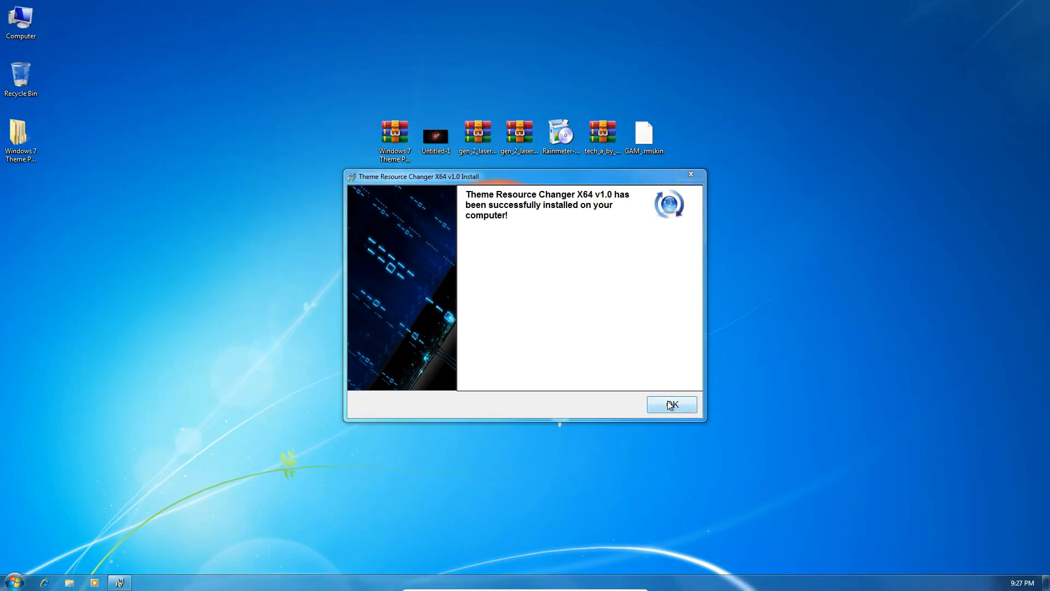
{"action": "left_click", "coordinate": [669, 405]}
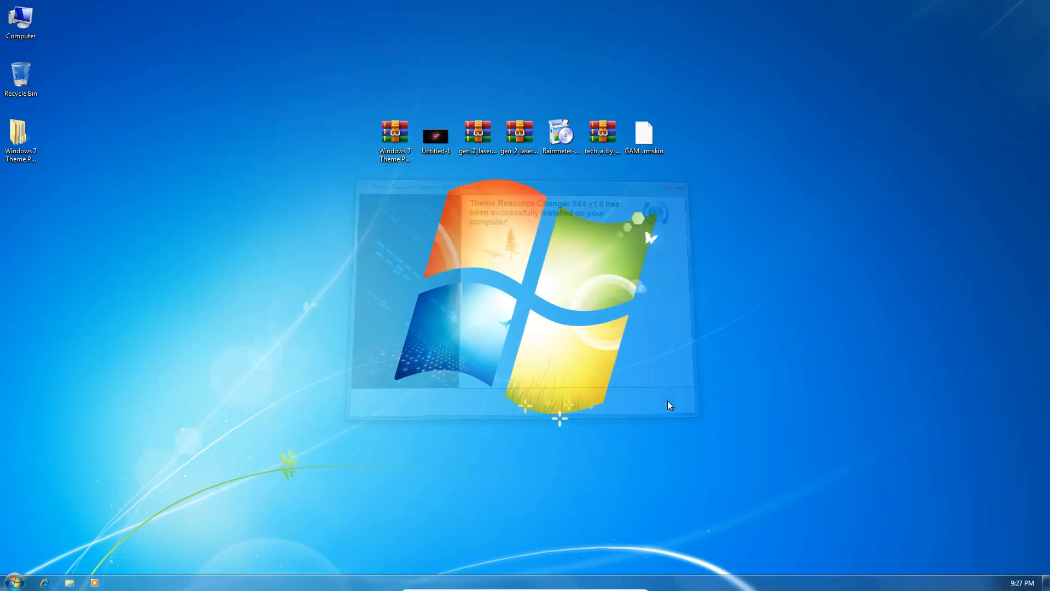
Open the Universal Theme Patcher folder inside the extracted Windows 7 Theme Patcher folders.
{"action": "double_click", "coordinate": [19, 158]}
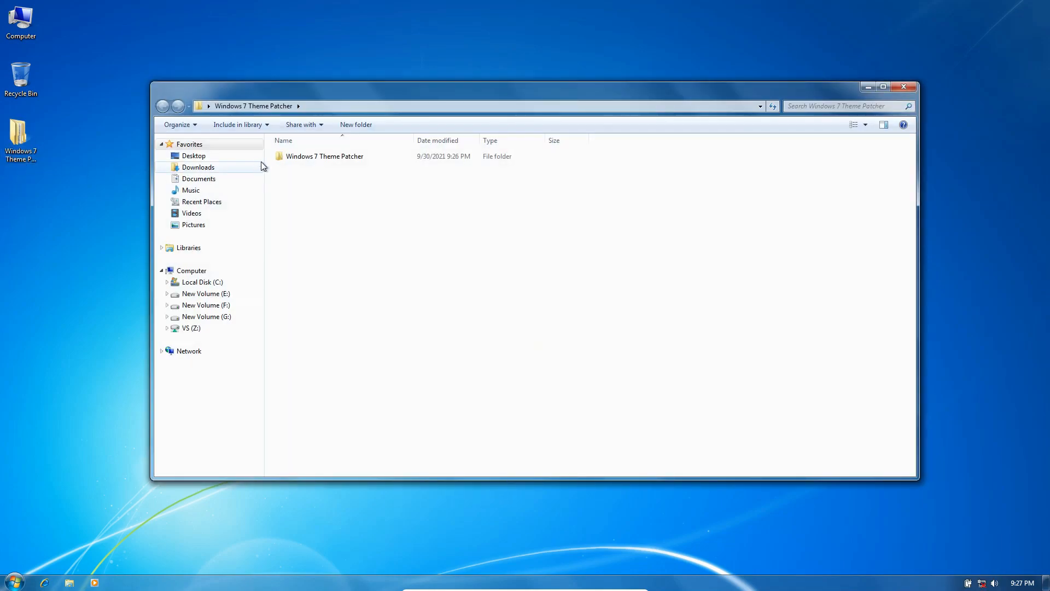
{"action": "double_click", "coordinate": [281, 158]}
{"action": "double_click", "coordinate": [280, 157]}
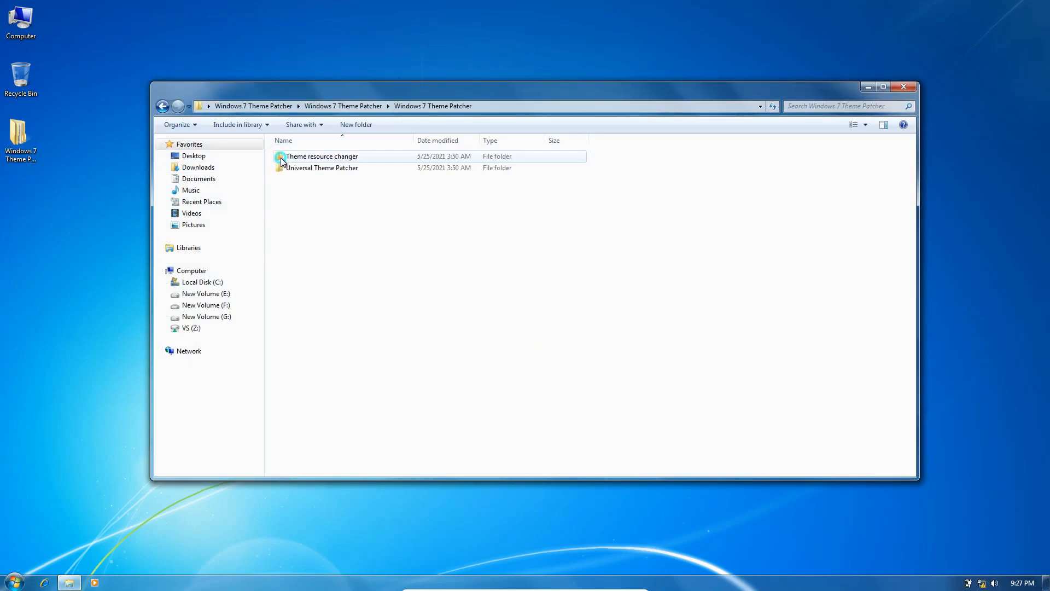
{"action": "left_click", "coordinate": [314, 169]}
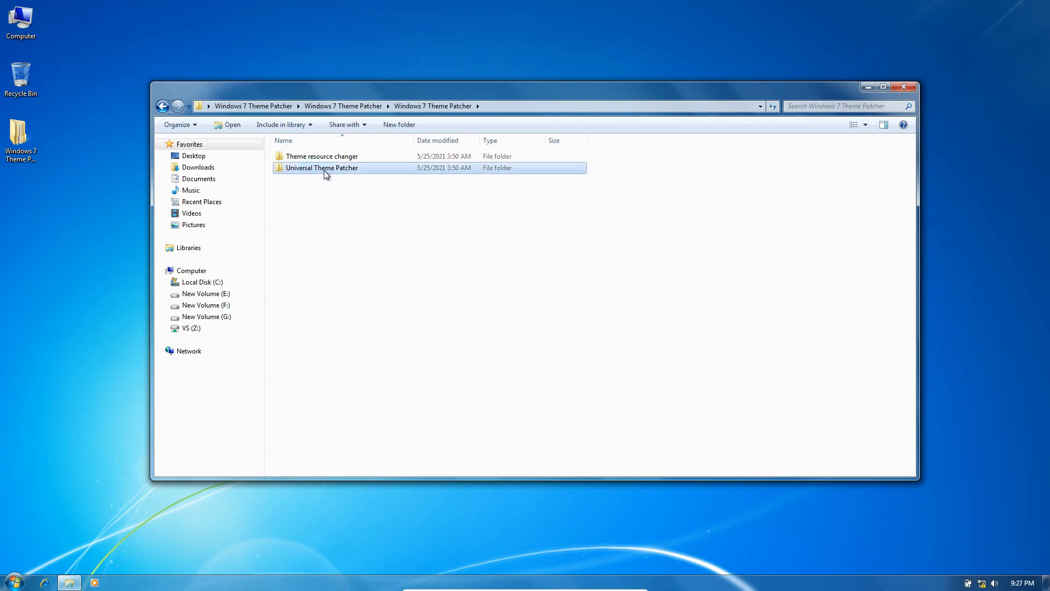
{"action": "double_click", "coordinate": [325, 173]}
Run UniversalThemePatcher-x64 with English as the interface language and continue to the detailed list of system files.
{"action": "left_click", "coordinate": [332, 192]}
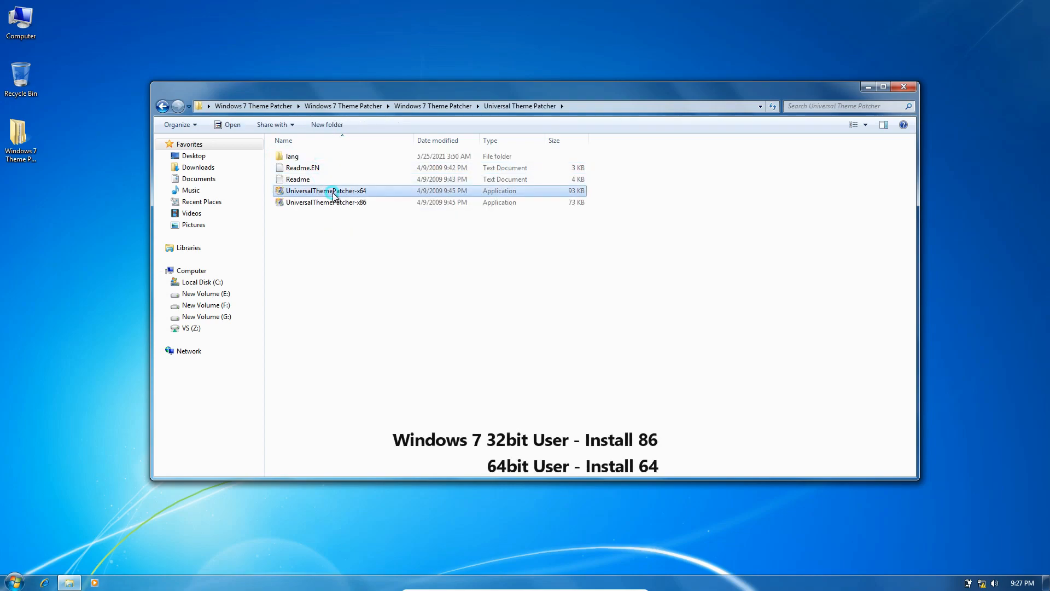
{"action": "left_click", "coordinate": [366, 201]}
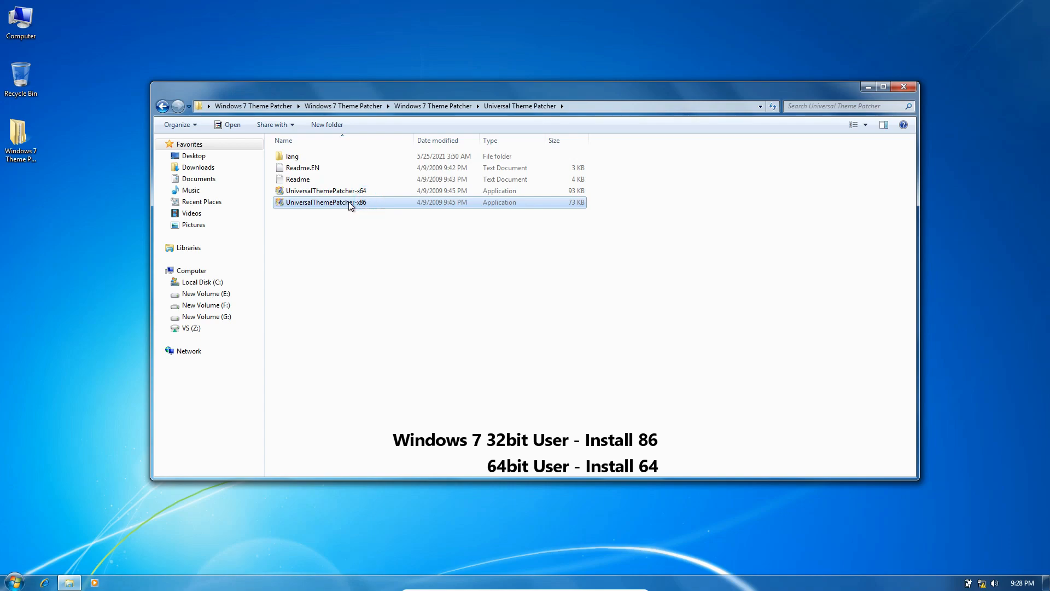
{"action": "double_click", "coordinate": [369, 191]}
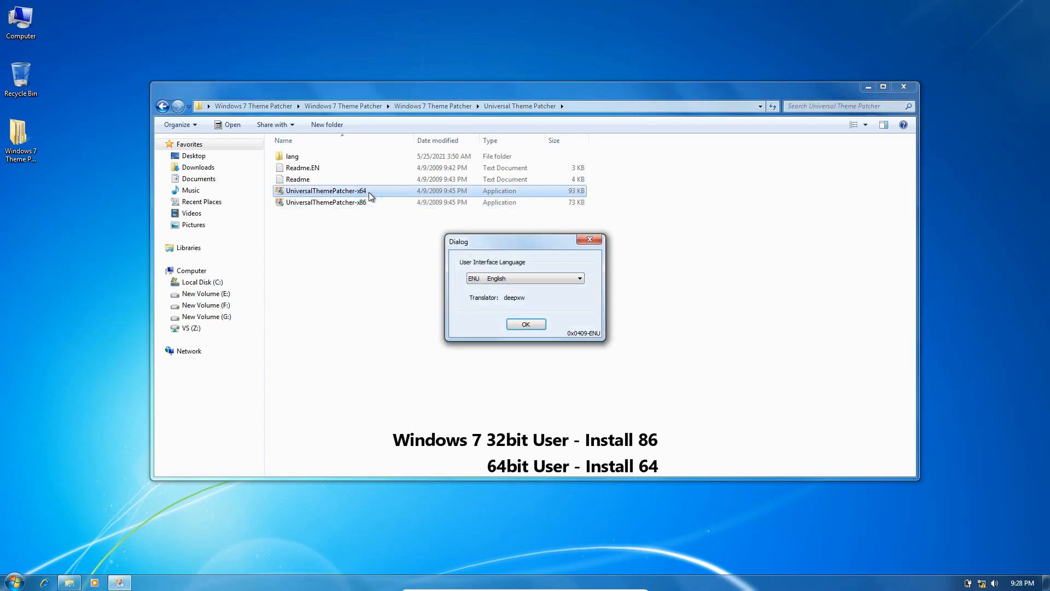
{"action": "left_click", "coordinate": [514, 326]}
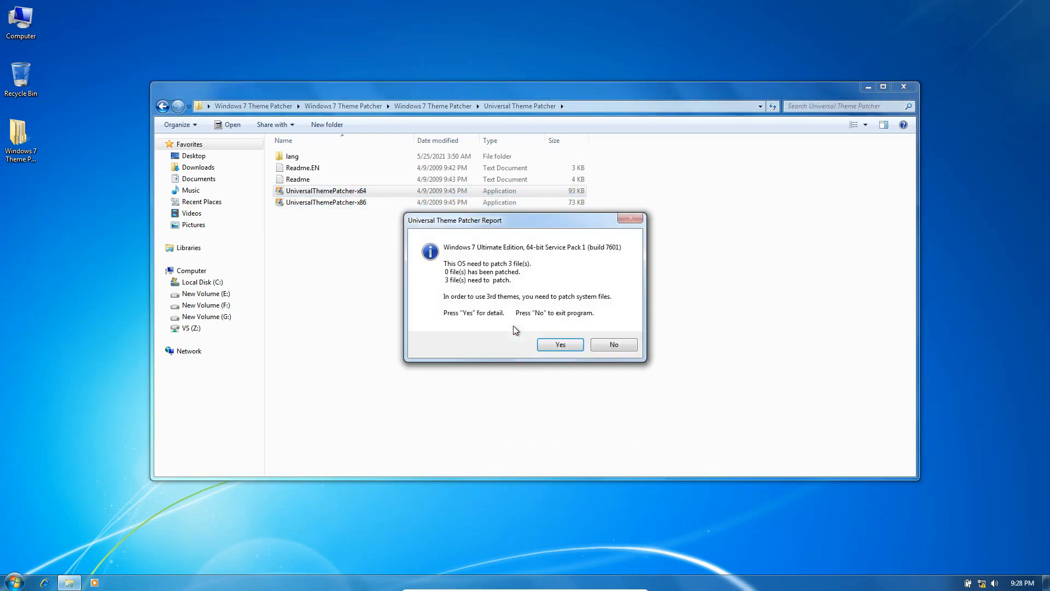
{"action": "left_click", "coordinate": [572, 343]}
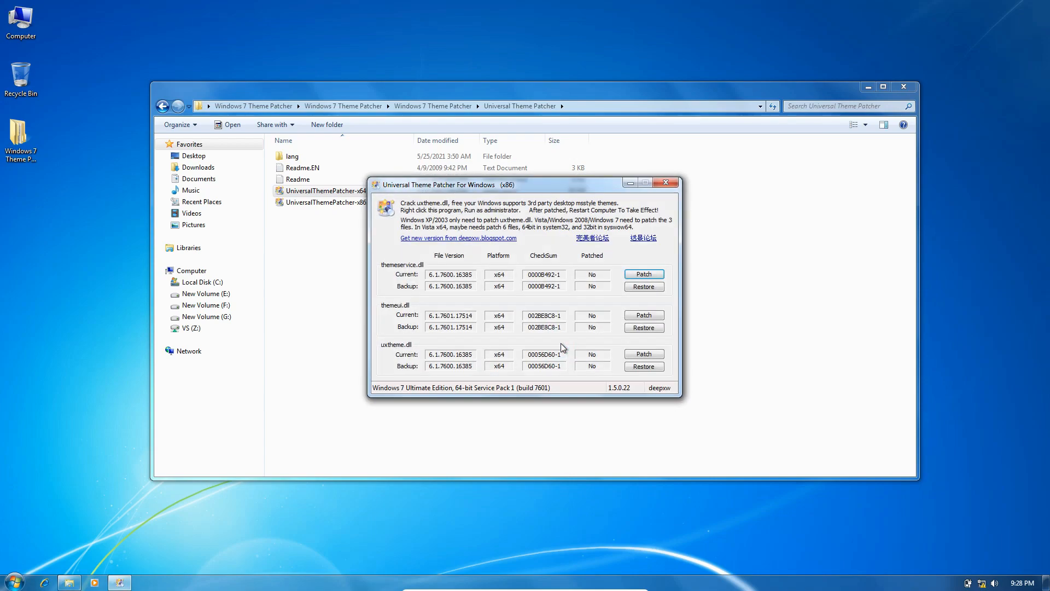
Patch themeservice.dll, themeui.dll and uxtheme.dll, and restart the computer to apply the patches.
{"action": "left_click", "coordinate": [647, 274]}
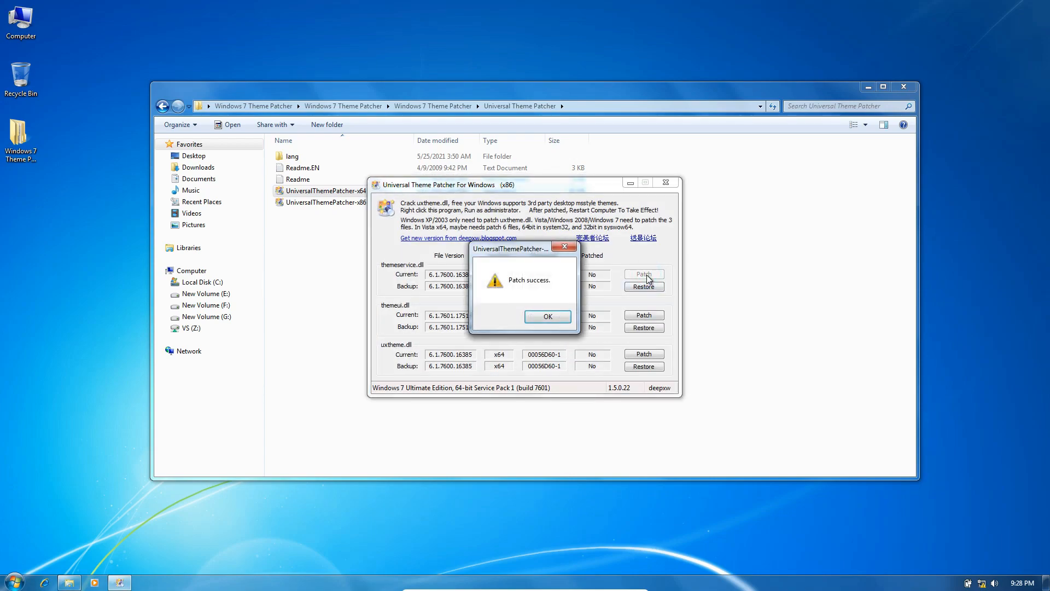
{"action": "left_click", "coordinate": [562, 320]}
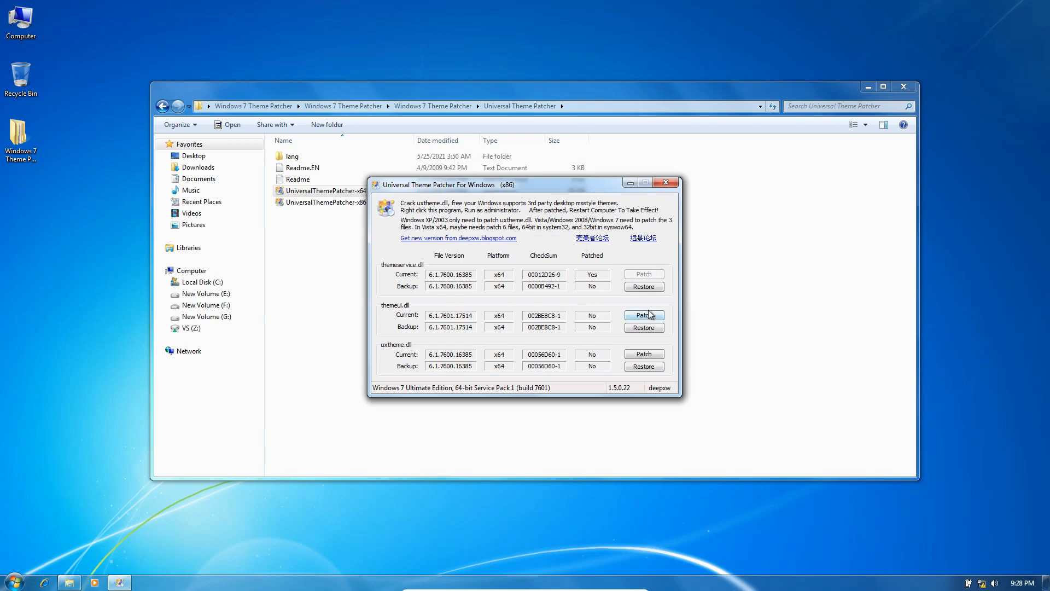
{"action": "left_click", "coordinate": [569, 320]}
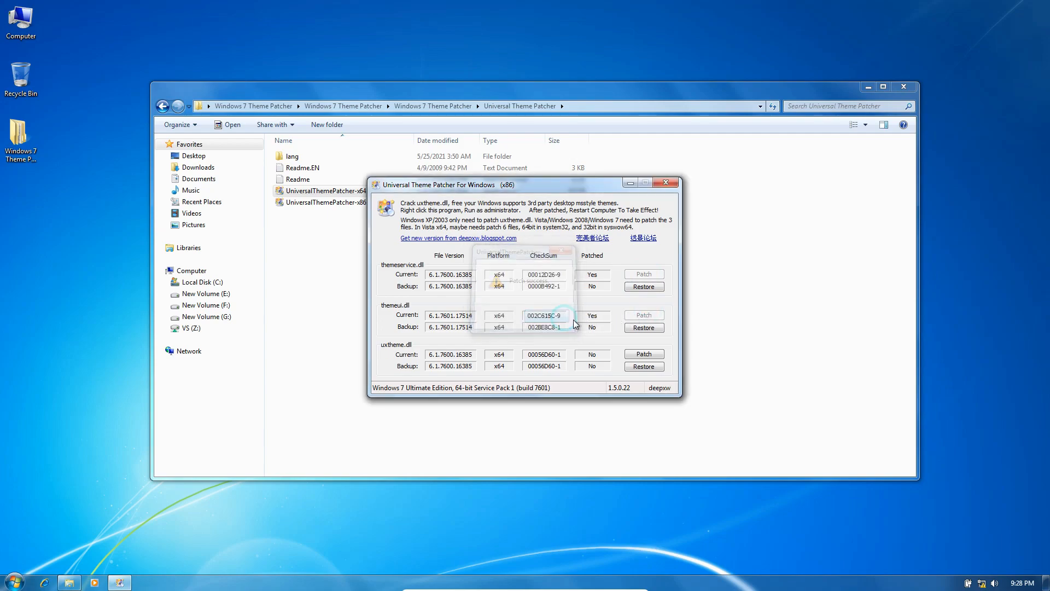
{"action": "left_click", "coordinate": [641, 353]}
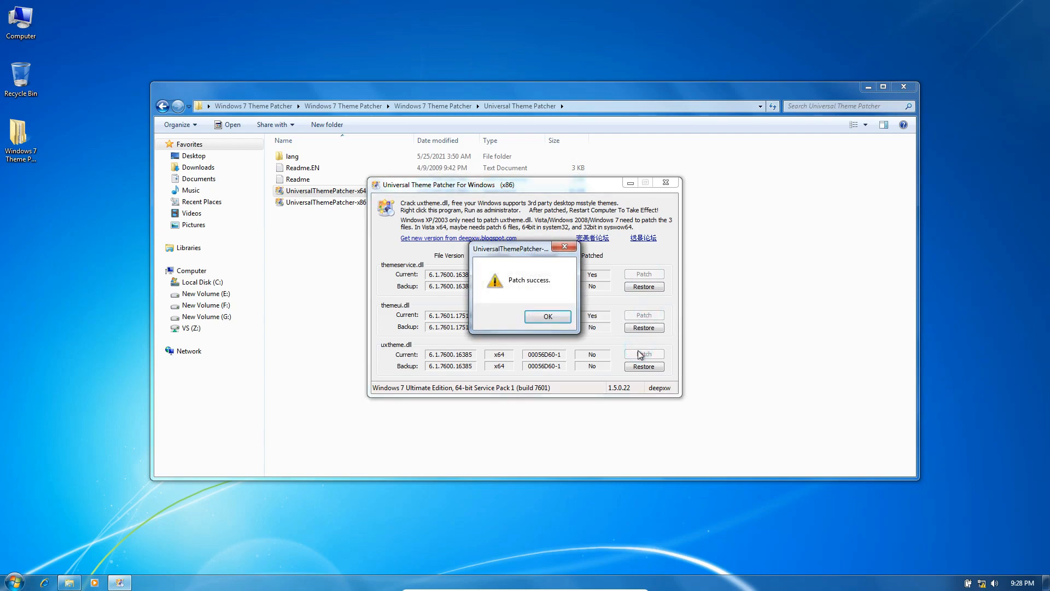
{"action": "left_click", "coordinate": [550, 323]}
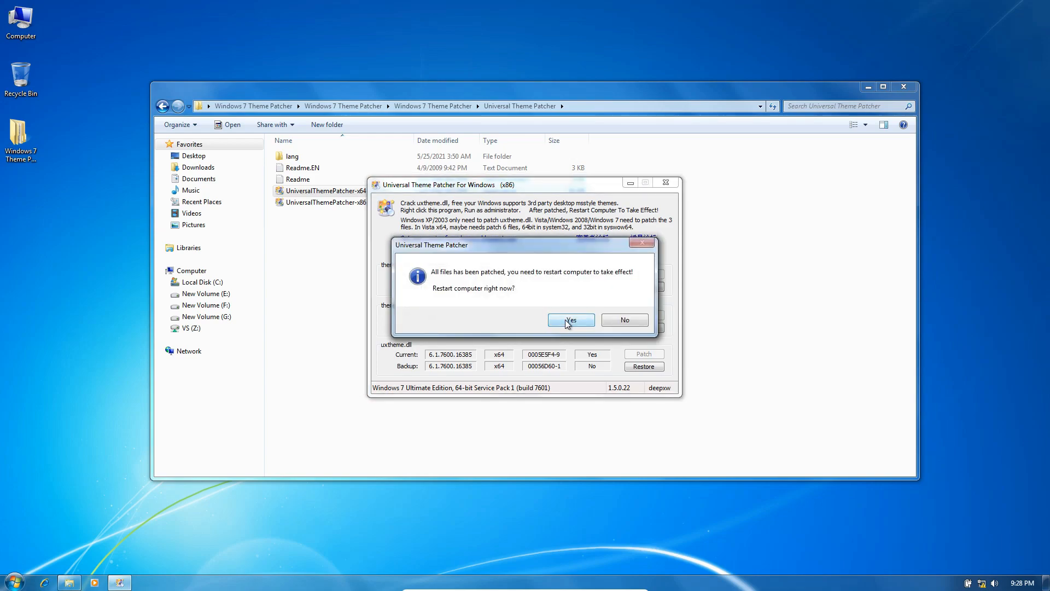
{"action": "left_click", "coordinate": [569, 320]}
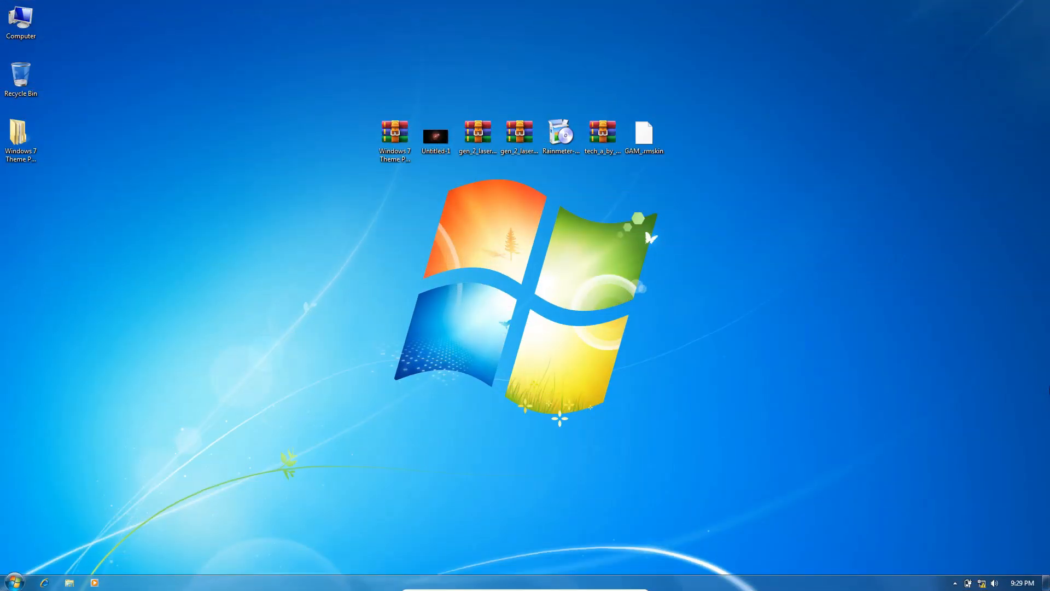
Set the Untitled-1 image on the desktop as the desktop background.
{"action": "right_click", "coordinate": [435, 140]}
{"action": "left_click", "coordinate": [471, 158]}
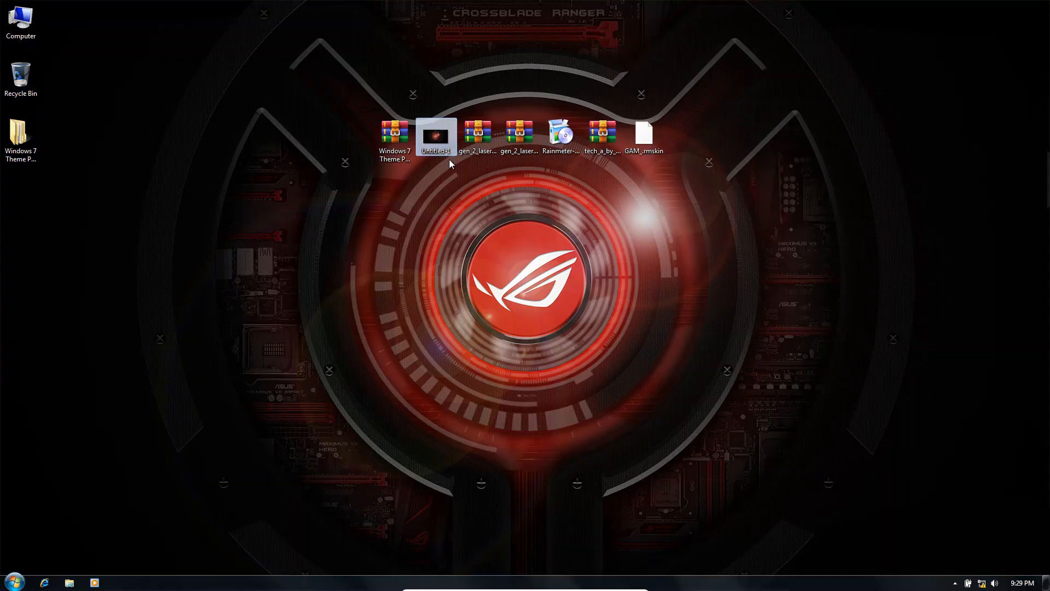
Extract the gen_2_laser_red_by_devilInside_dd0wowa archive into its own folder on the desktop.
{"action": "right_click", "coordinate": [471, 136]}
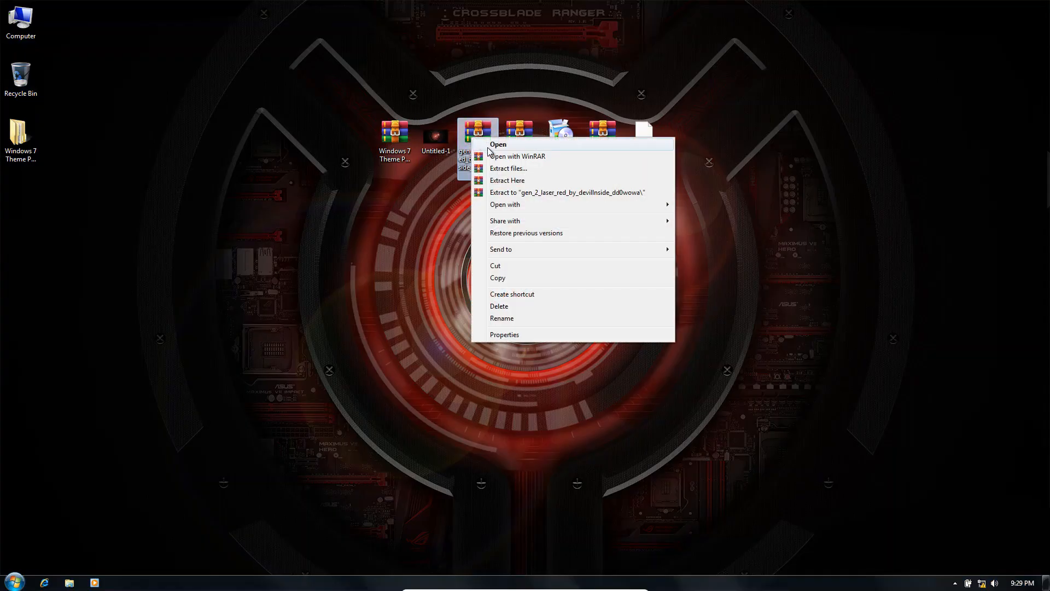
{"action": "left_click", "coordinate": [492, 169]}
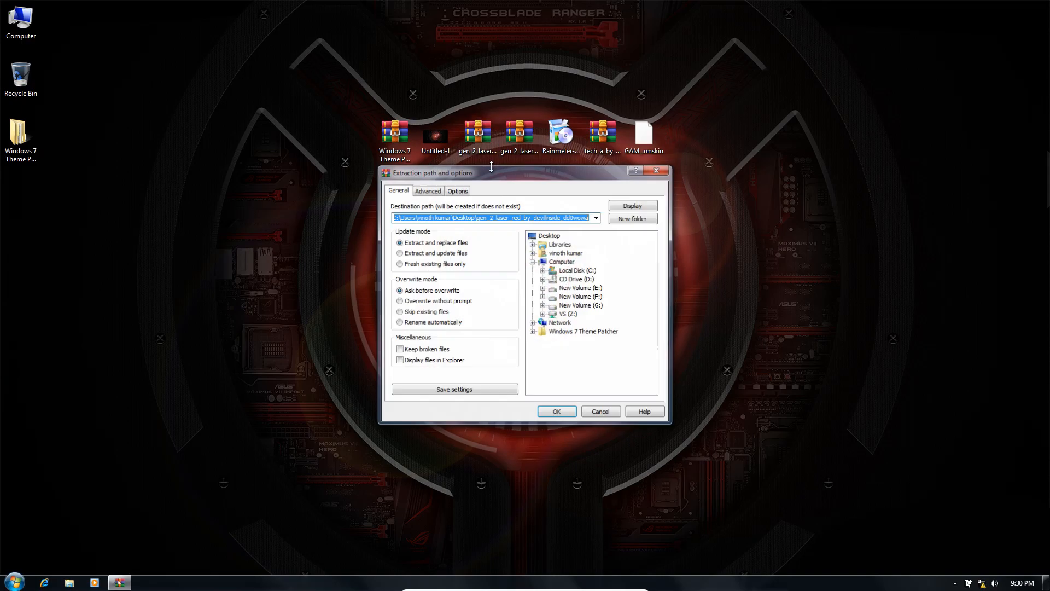
{"action": "left_click", "coordinate": [543, 413]}
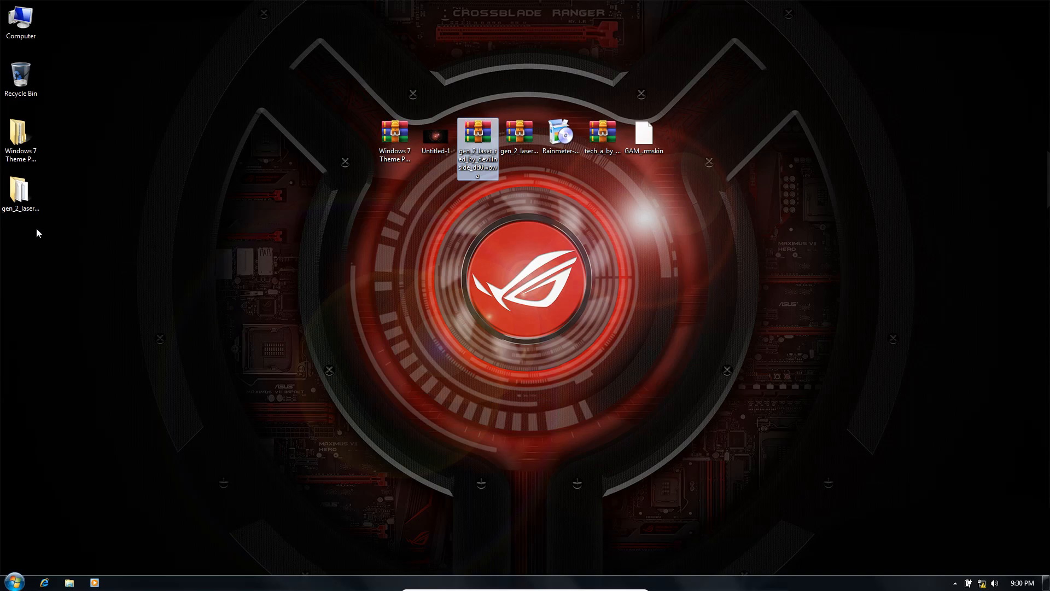
Cut the Gen-2 Laser Red folder and theme file from the Theme folder of the extracted gen_2_laser_red files.
{"action": "double_click", "coordinate": [20, 193]}
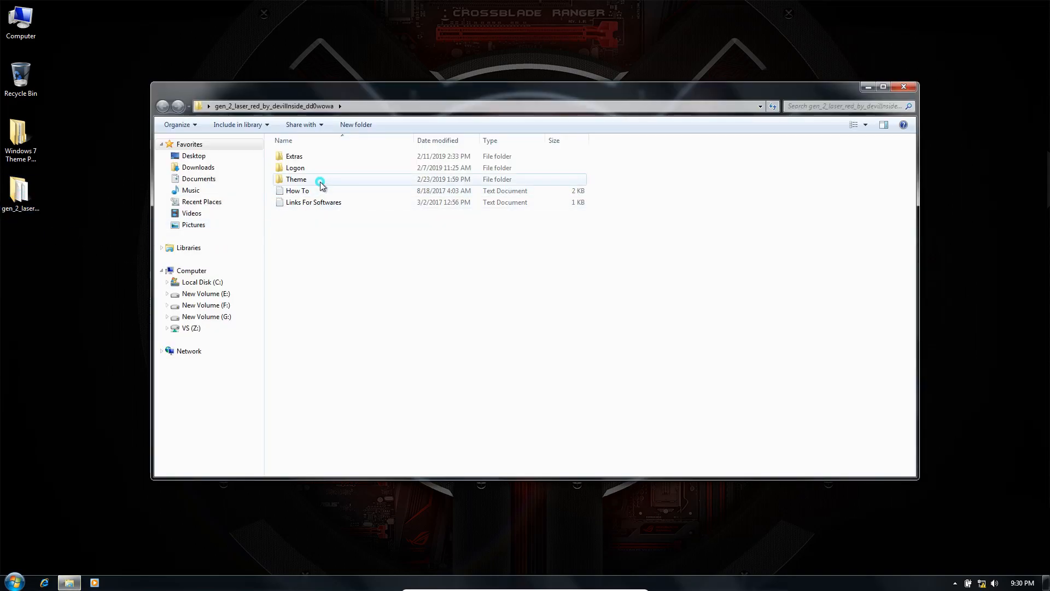
{"action": "left_click", "coordinate": [296, 180]}
{"action": "double_click", "coordinate": [313, 182]}
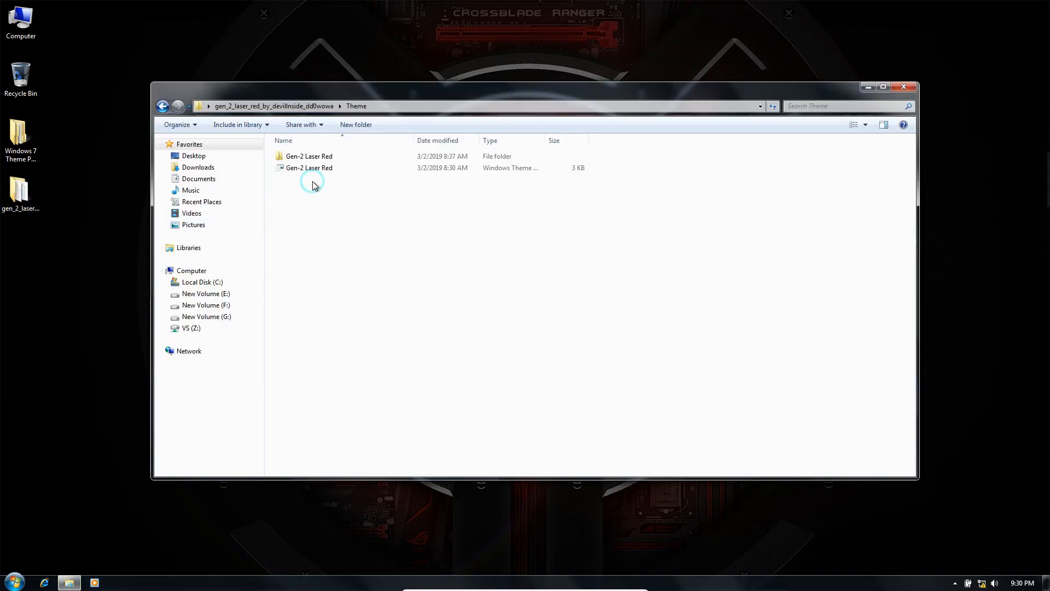
{"action": "left_click_drag", "start_coordinate": [312, 181], "coordinate": [328, 155]}
{"action": "right_click", "coordinate": [328, 157]}
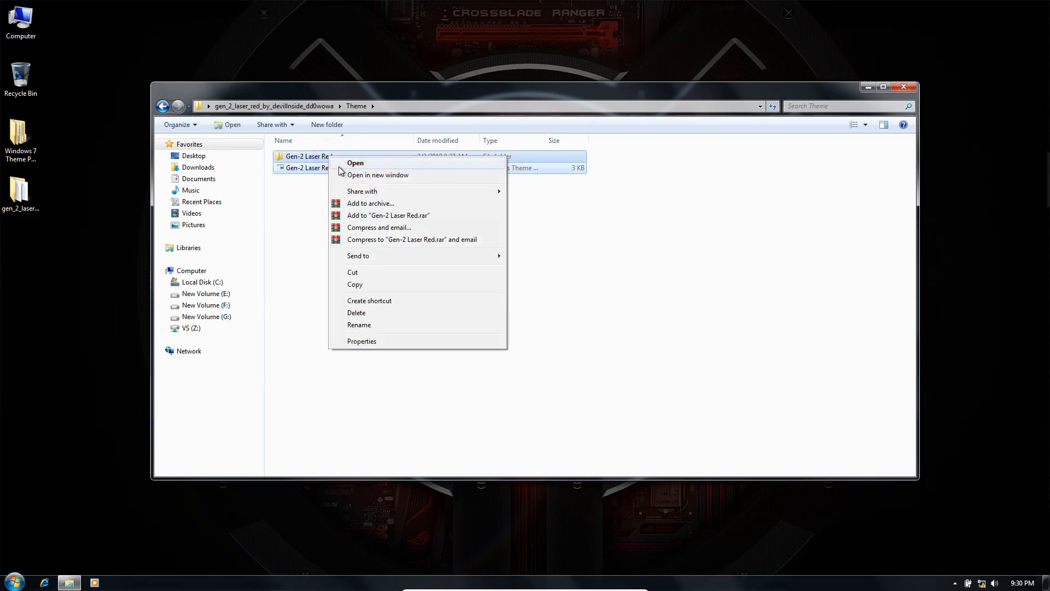
{"action": "left_click", "coordinate": [356, 273]}
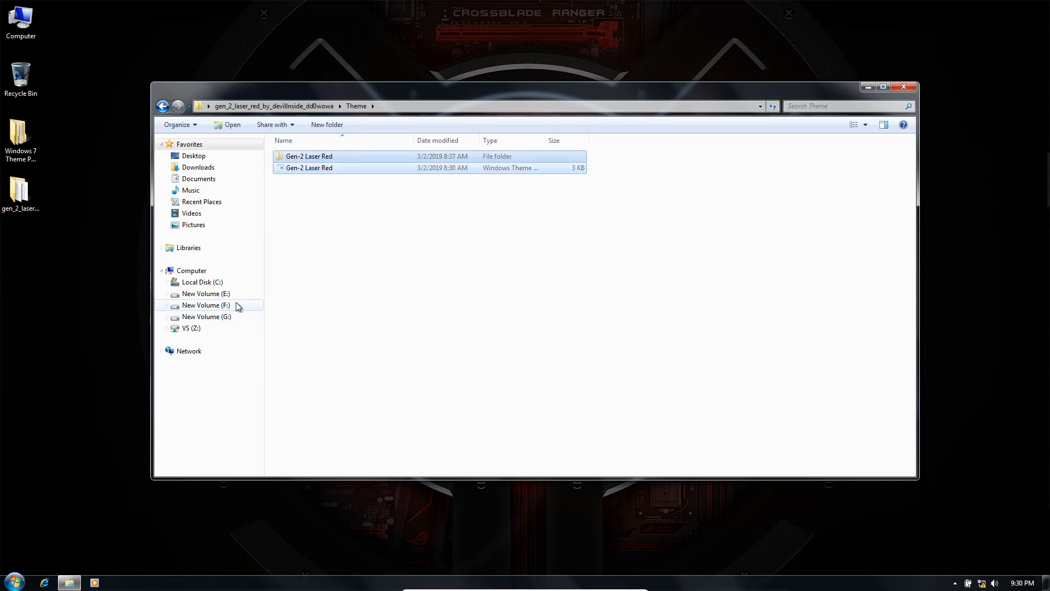
Open the Themes folder under Windows\Resources on Local Disk (C:).
{"action": "left_click", "coordinate": [219, 270]}
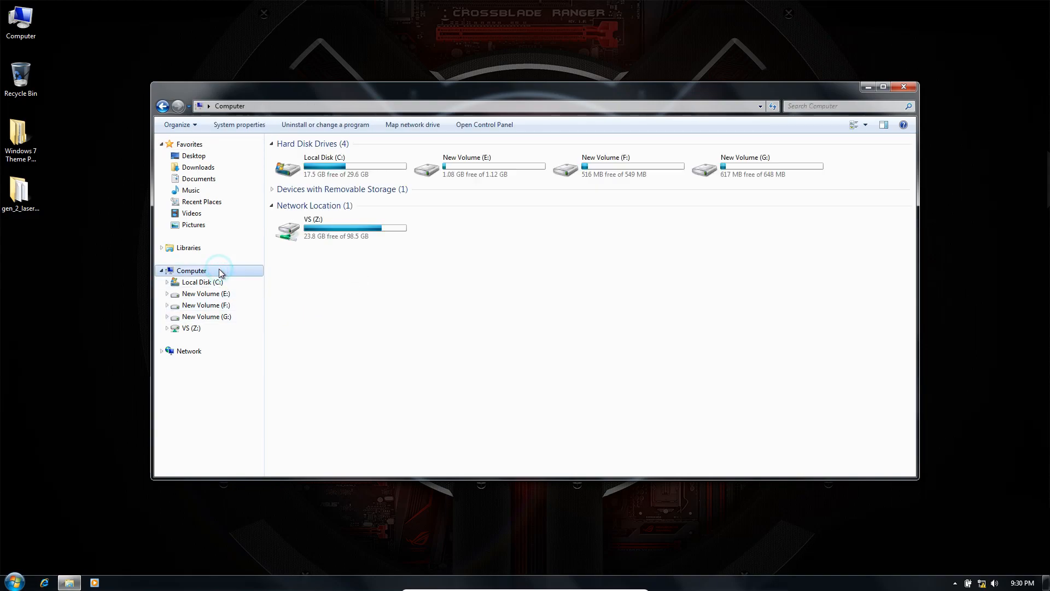
{"action": "left_click", "coordinate": [330, 173]}
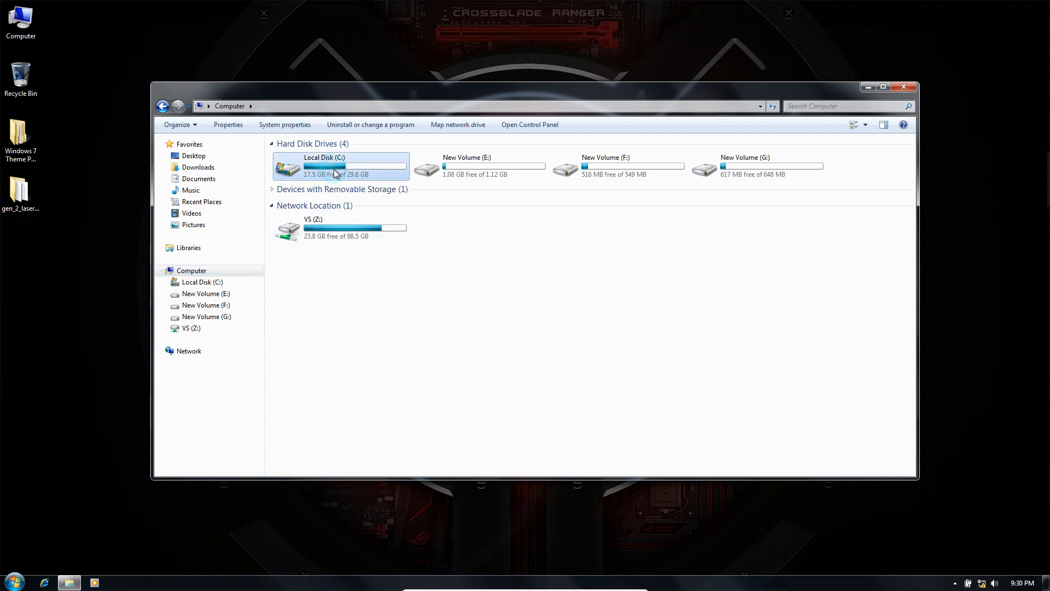
{"action": "double_click", "coordinate": [333, 169]}
{"action": "left_click", "coordinate": [573, 200]}
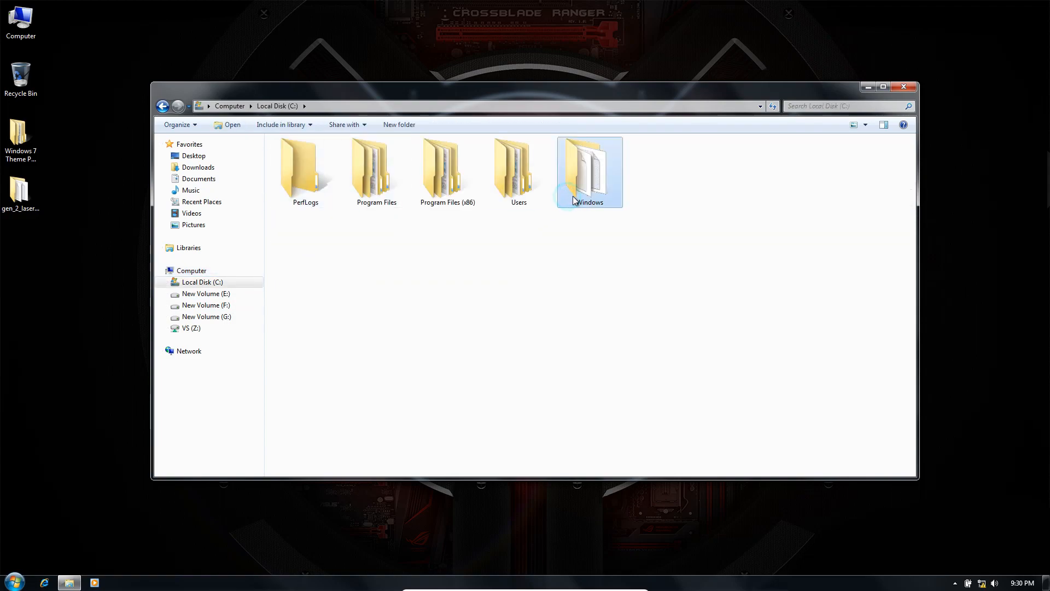
{"action": "double_click", "coordinate": [584, 195]}
{"action": "scroll", "coordinate": [459, 333], "scroll_direction": "down", "scroll_amount": 5}
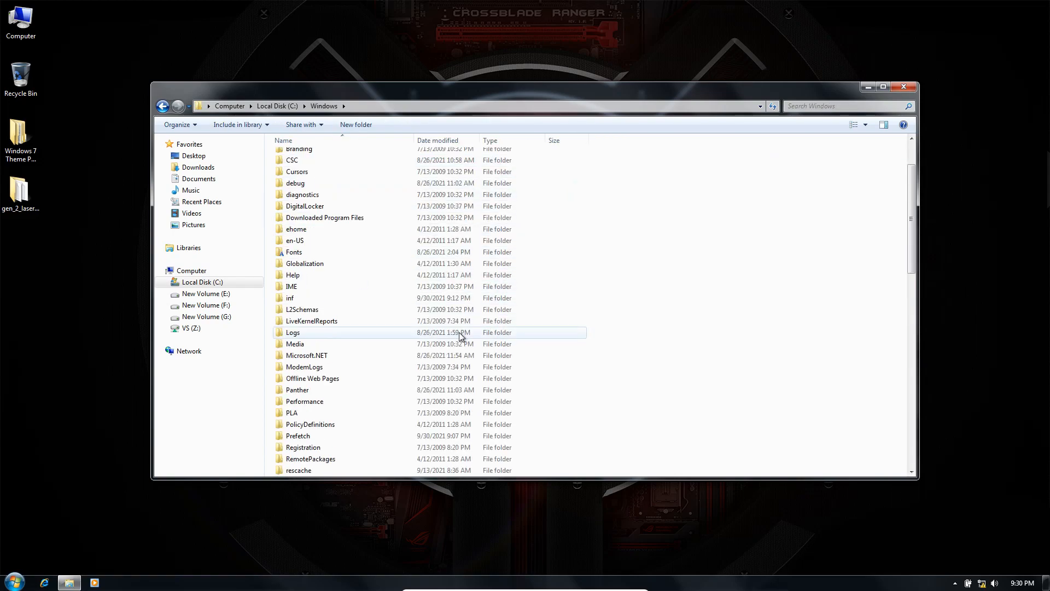
{"action": "left_click", "coordinate": [298, 379]}
{"action": "double_click", "coordinate": [326, 380]}
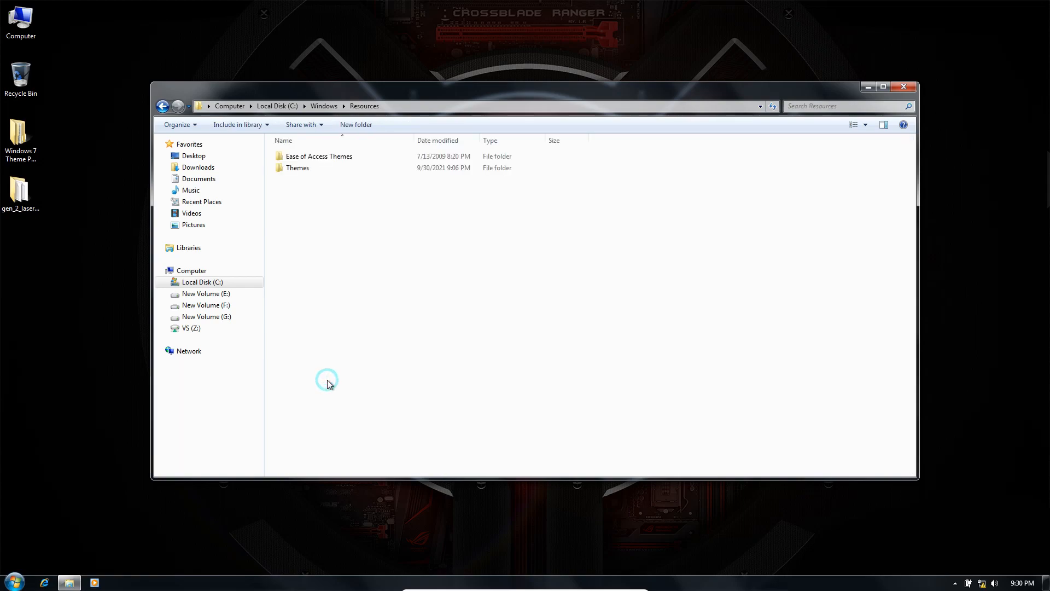
{"action": "double_click", "coordinate": [301, 168]}
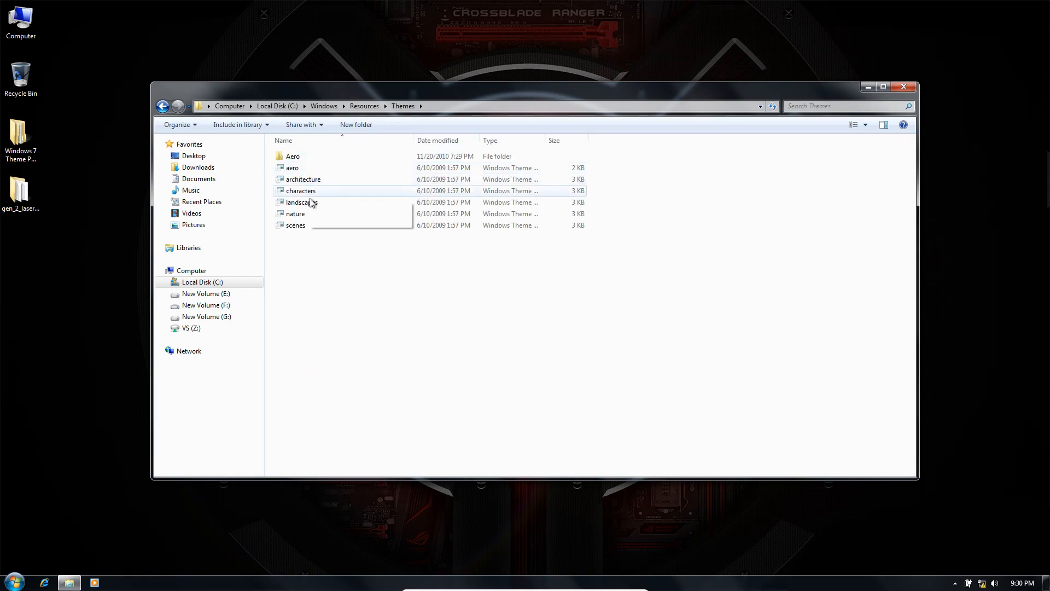
Paste the cut Gen-2 Laser Red items into the Themes folder with administrator permission for all items, and close the window.
{"action": "right_click", "coordinate": [353, 244]}
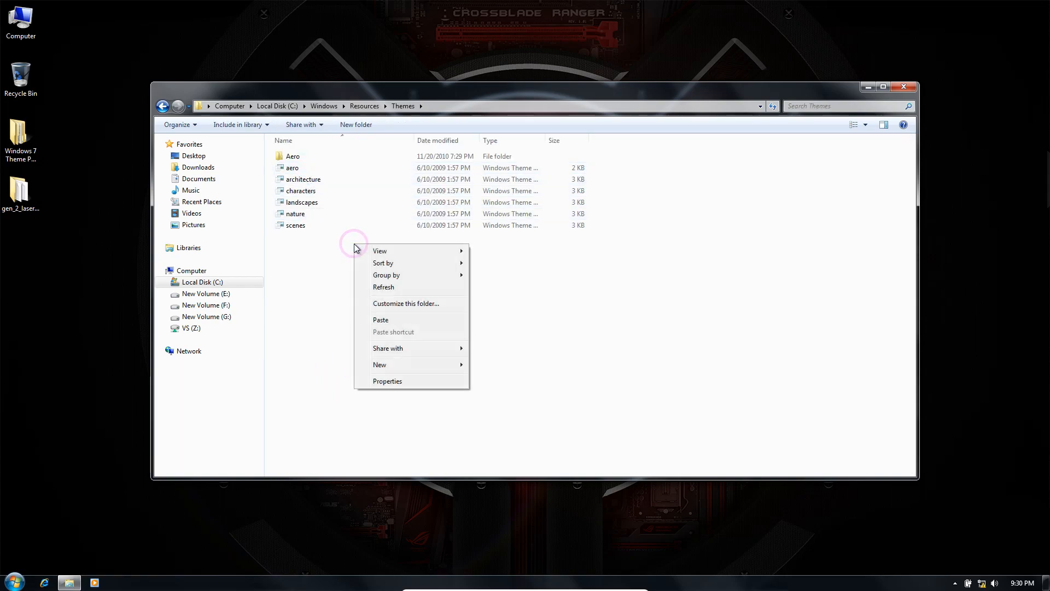
{"action": "left_click", "coordinate": [376, 323]}
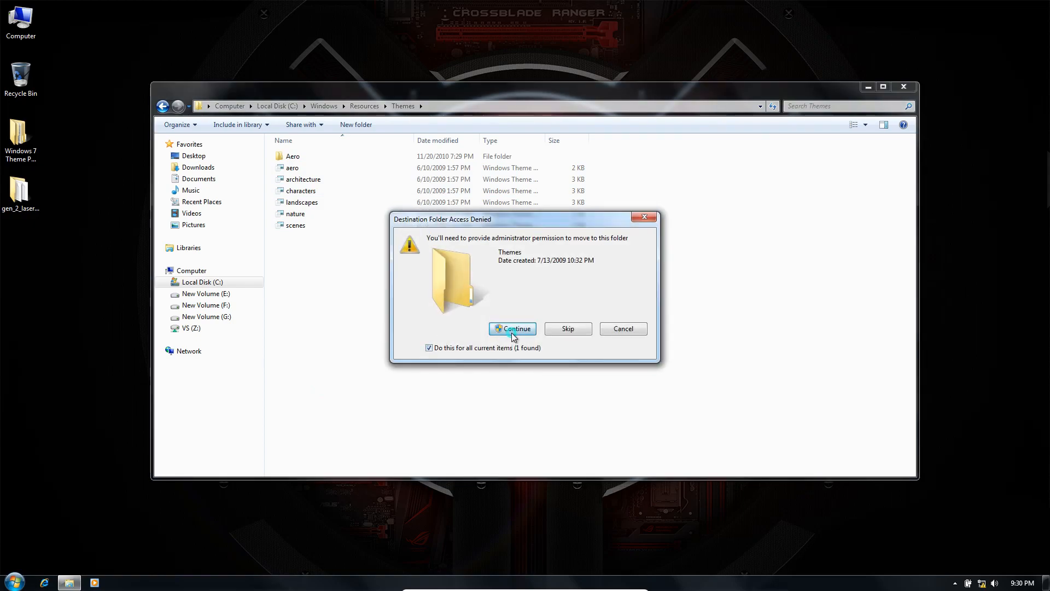
{"action": "left_click", "coordinate": [511, 333]}
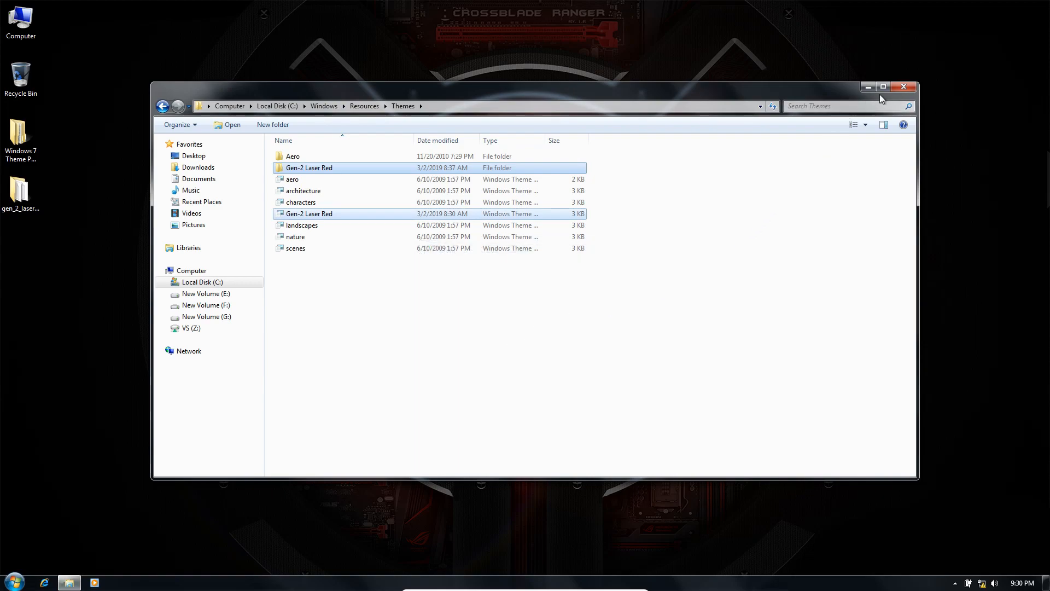
{"action": "left_click", "coordinate": [897, 89]}
Apply the installed Gen-2 Laser Red v1.1 theme in the desktop personalization settings and close them.
{"action": "right_click", "coordinate": [894, 87]}
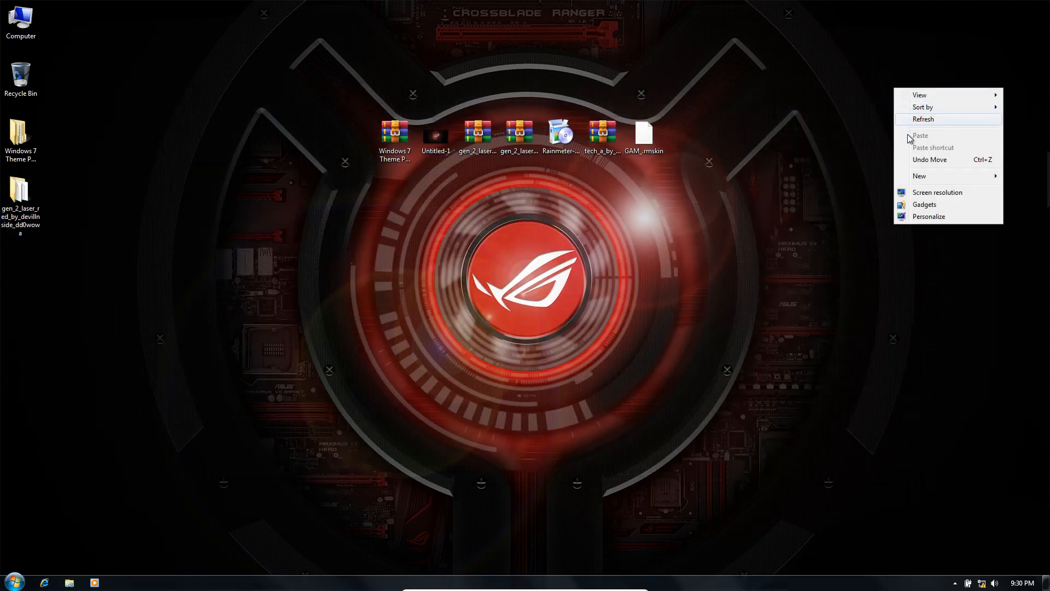
{"action": "left_click", "coordinate": [910, 216]}
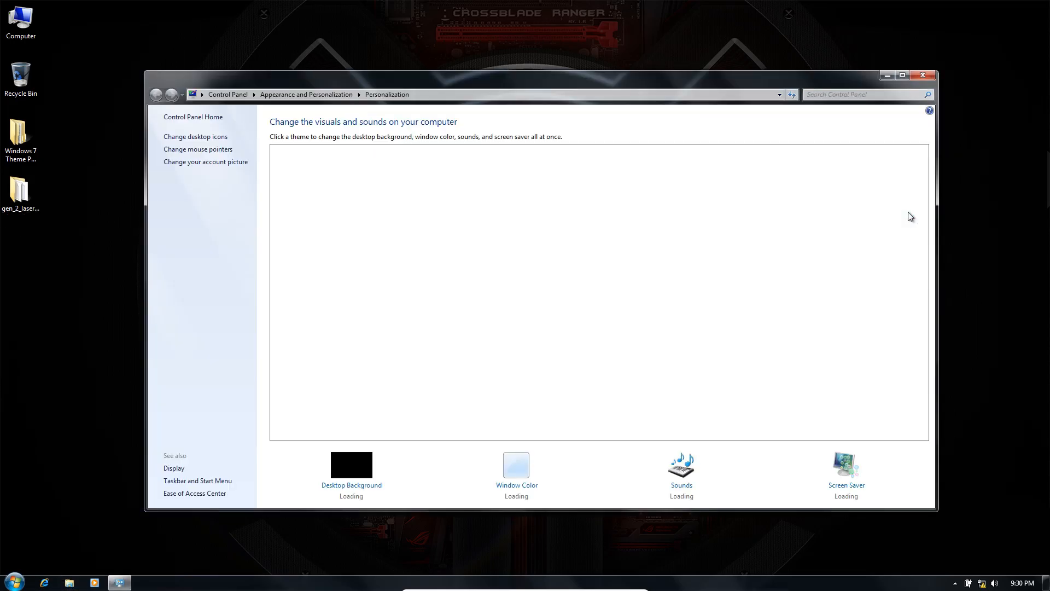
{"action": "scroll", "coordinate": [571, 355], "scroll_direction": "down", "scroll_amount": 1}
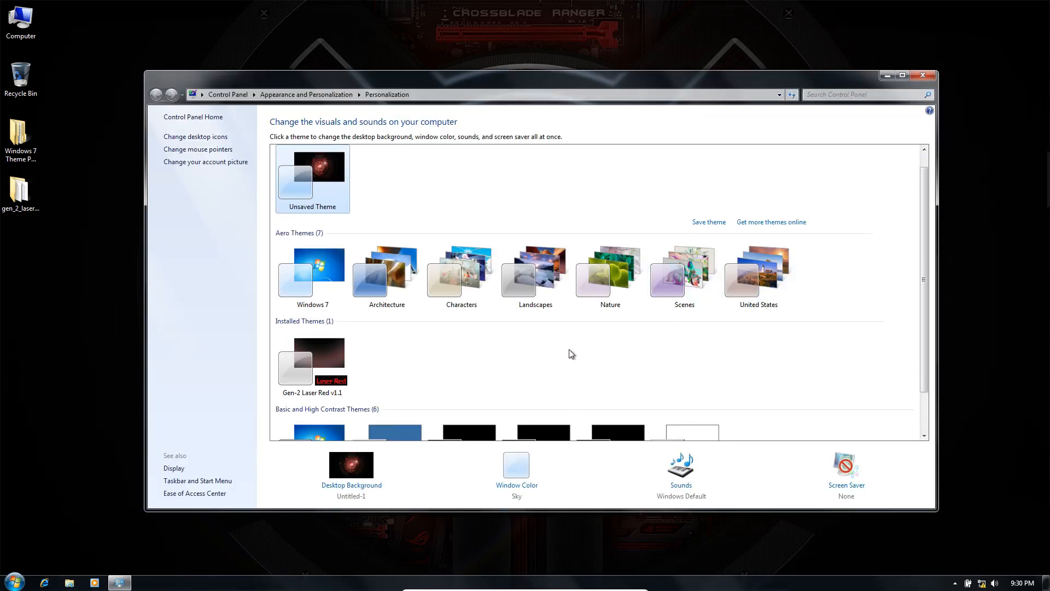
{"action": "left_click", "coordinate": [332, 360]}
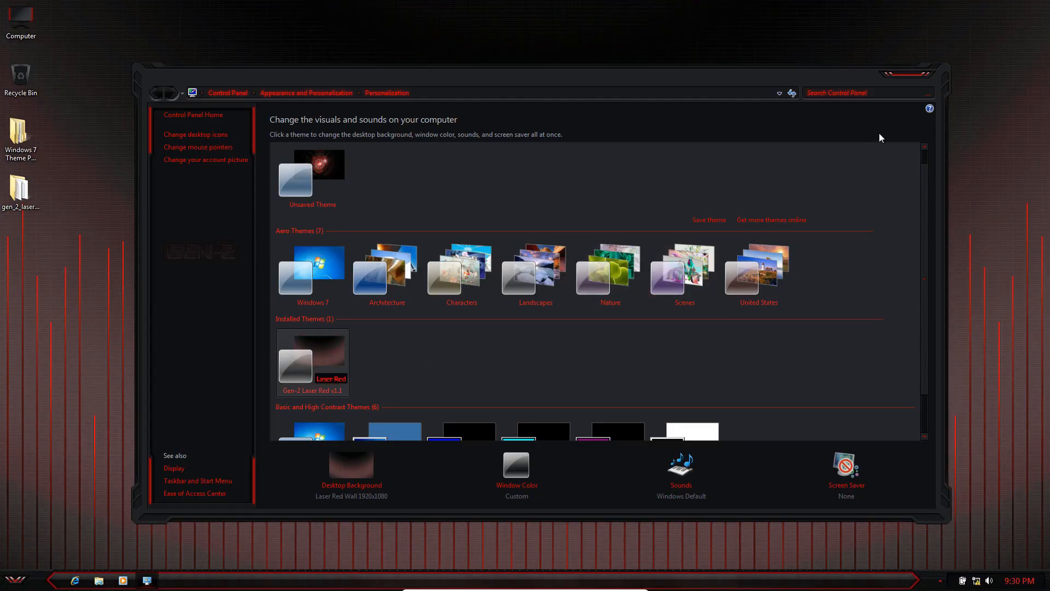
{"action": "left_click", "coordinate": [919, 74]}
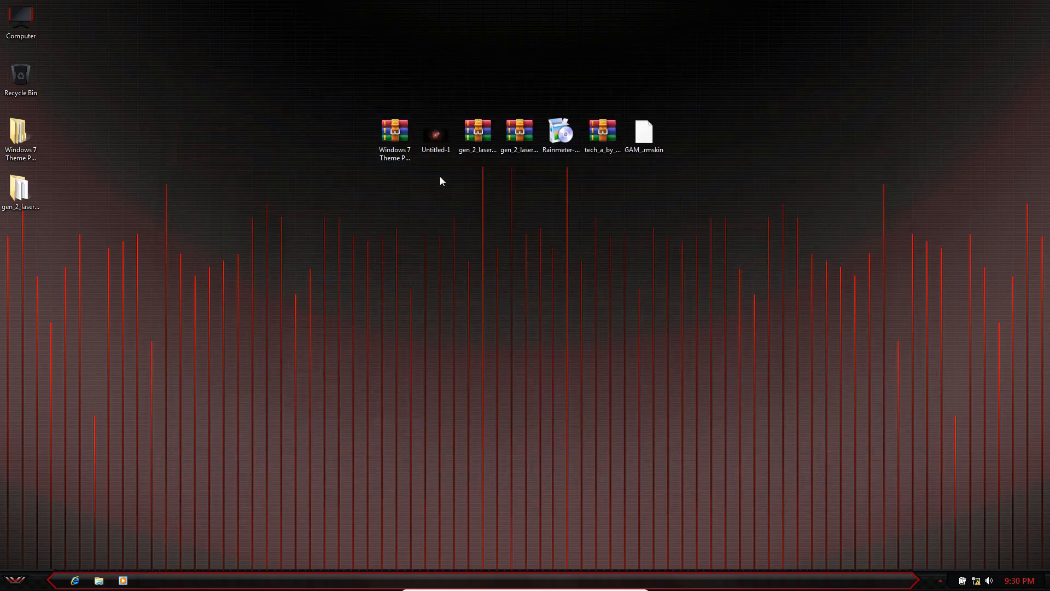
Set the Untitled-1 image as the desktop background again and preview the new theme in the Computer window.
{"action": "right_click", "coordinate": [438, 140]}
{"action": "left_click", "coordinate": [449, 162]}
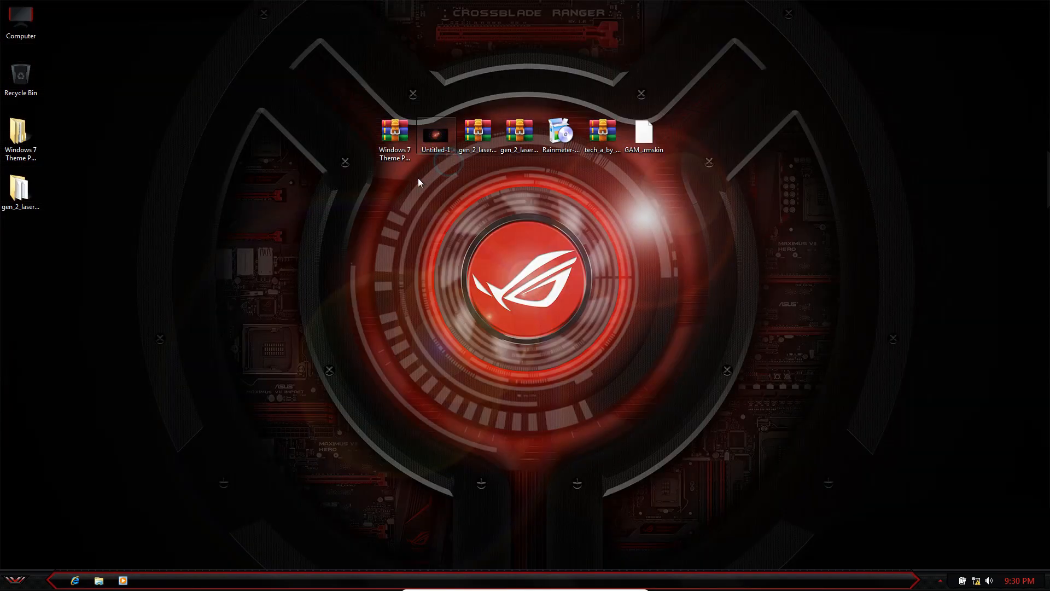
{"action": "double_click", "coordinate": [16, 27]}
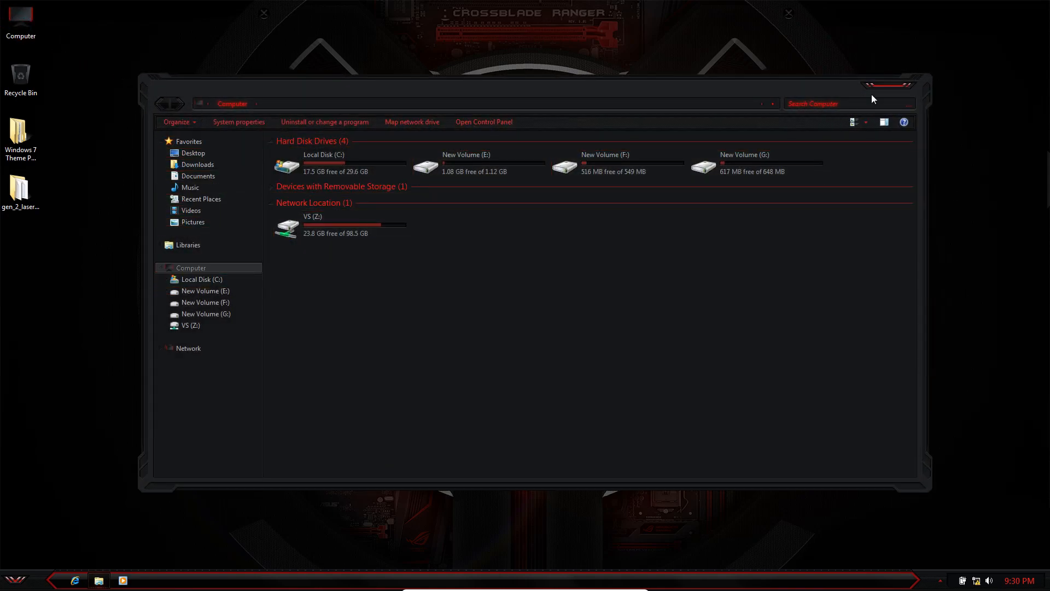
{"action": "left_click", "coordinate": [899, 85]}
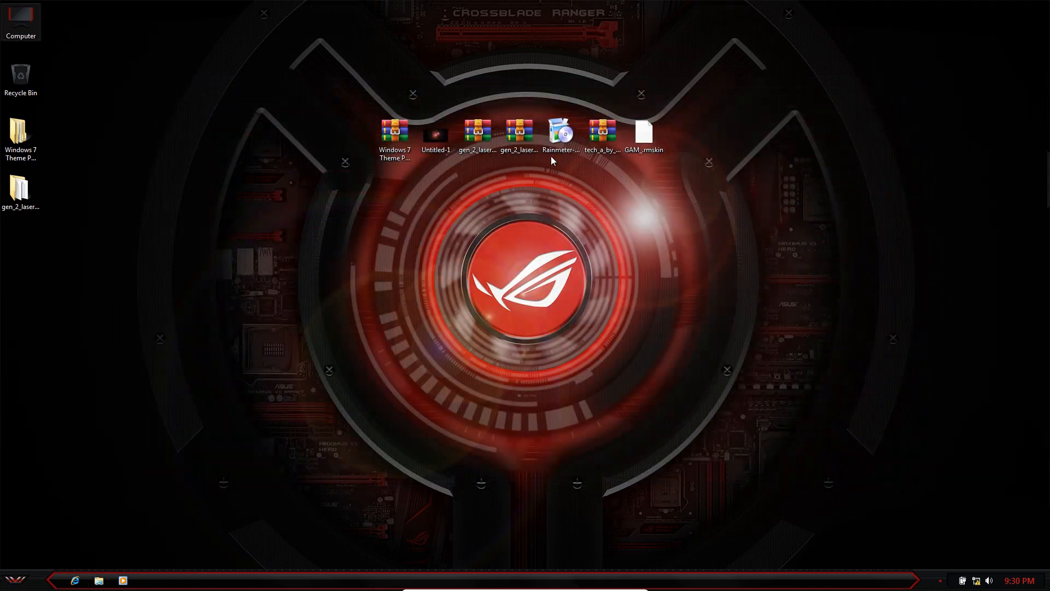
Extract the gen_2_laser_red_ipack archive for Windows 7 and Windows 10 into its own folder on the desktop.
{"action": "left_click", "coordinate": [522, 139]}
{"action": "right_click", "coordinate": [523, 139]}
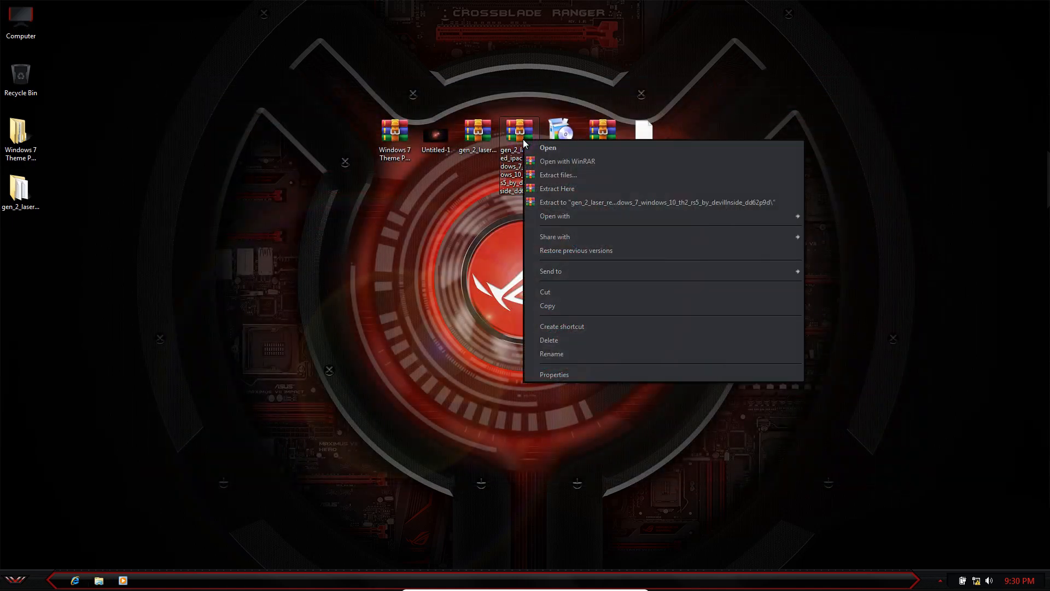
{"action": "left_click", "coordinate": [550, 175]}
{"action": "left_click", "coordinate": [554, 411]}
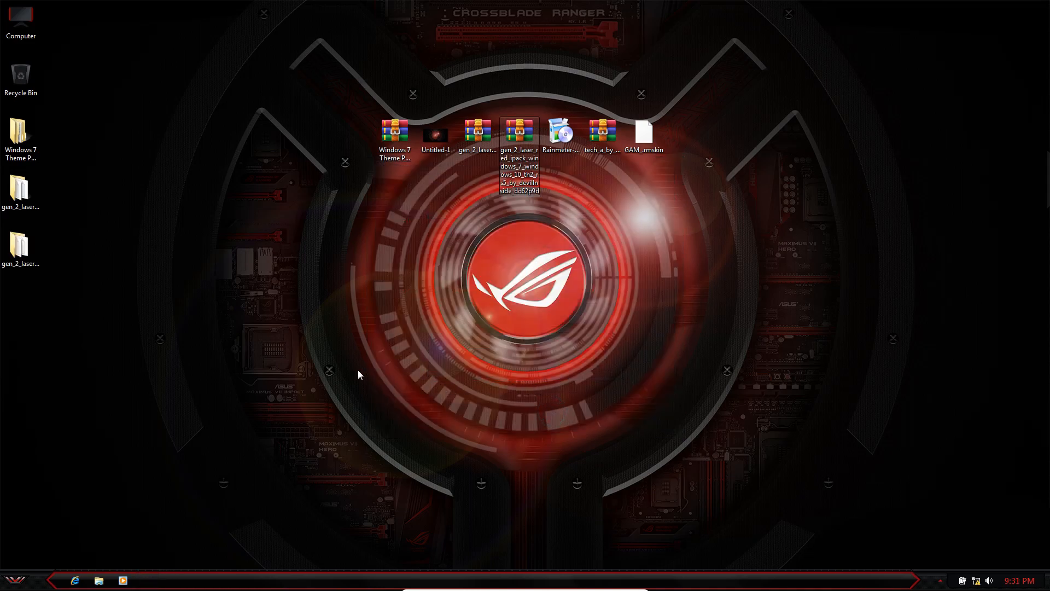
Rename Gen-2 Laser Red iPack W7.ee in the extracted iPack folder to Gen-2 Laser Red iPack W7.exe, accepting the extension change.
{"action": "double_click", "coordinate": [21, 245]}
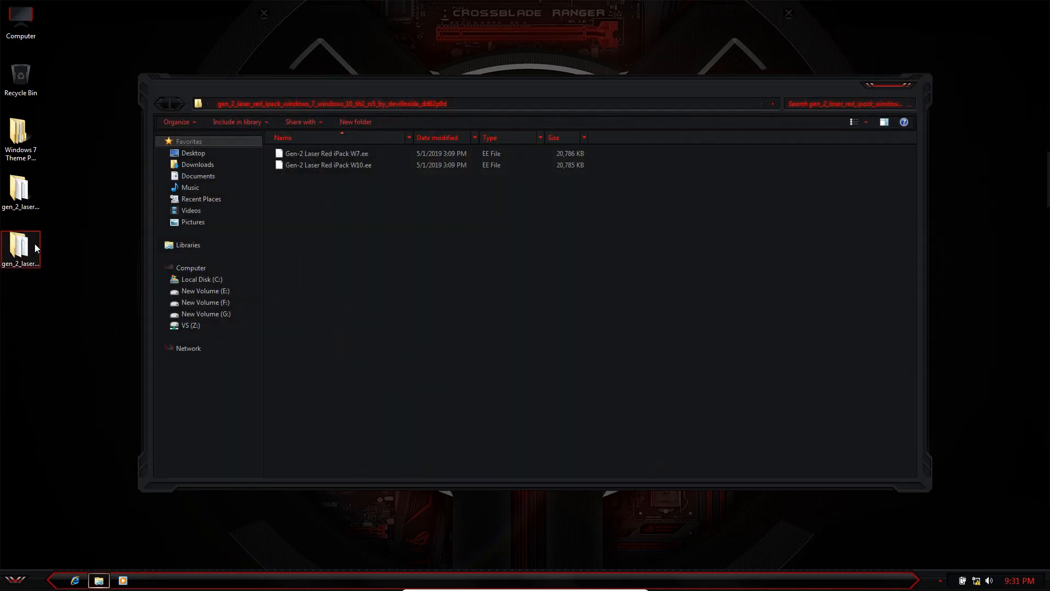
{"action": "left_click", "coordinate": [350, 164]}
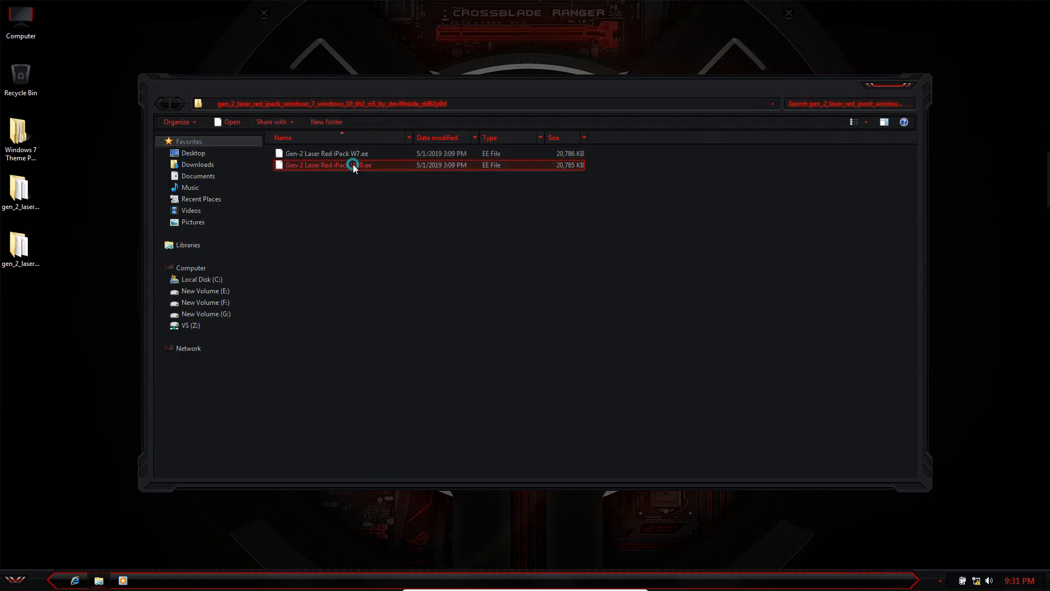
{"action": "left_click", "coordinate": [350, 155]}
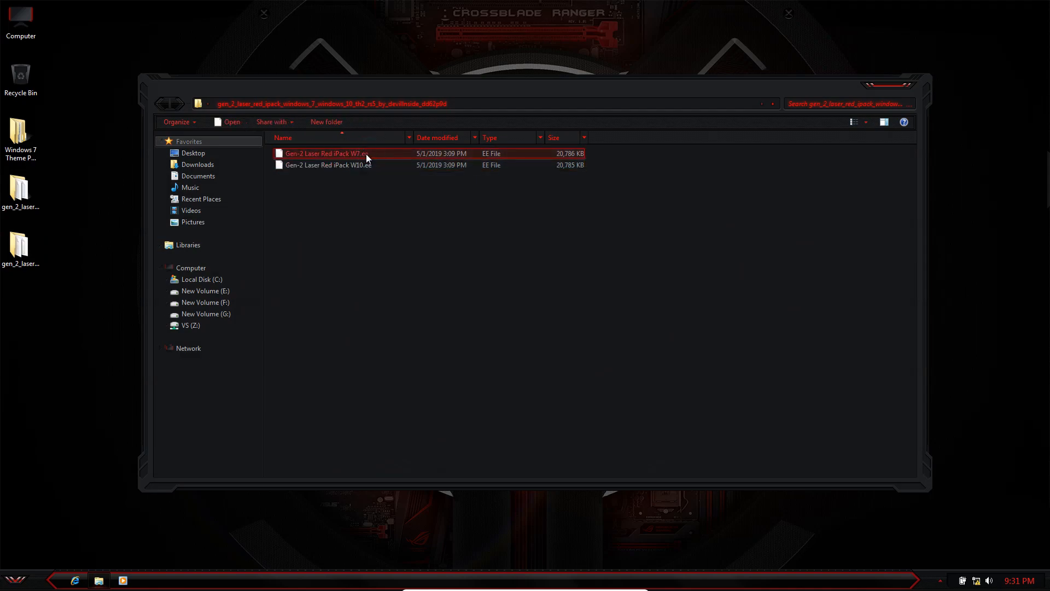
{"action": "right_click", "coordinate": [372, 155]}
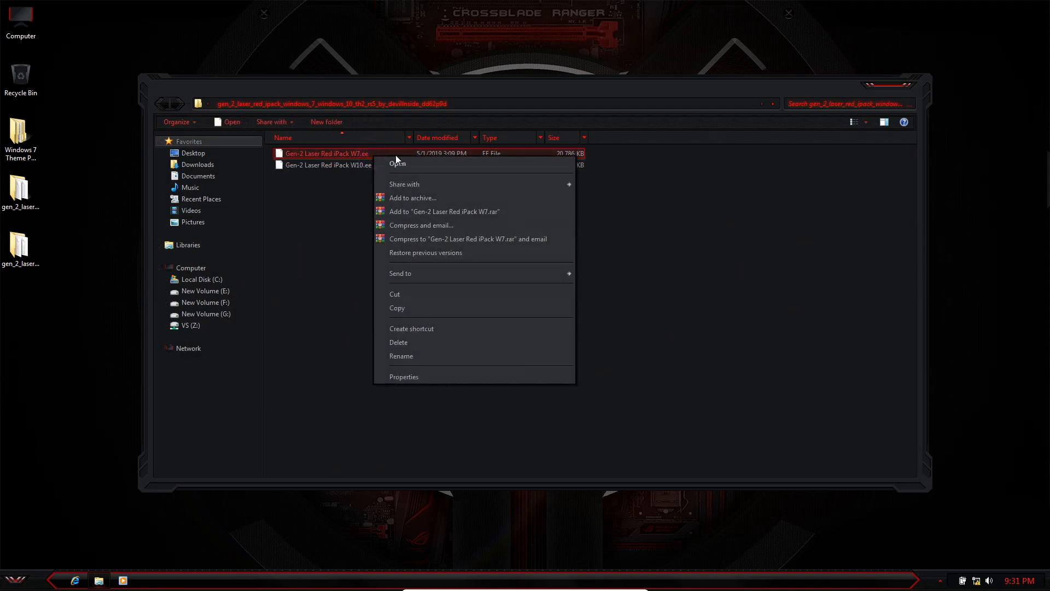
{"action": "left_click", "coordinate": [397, 354]}
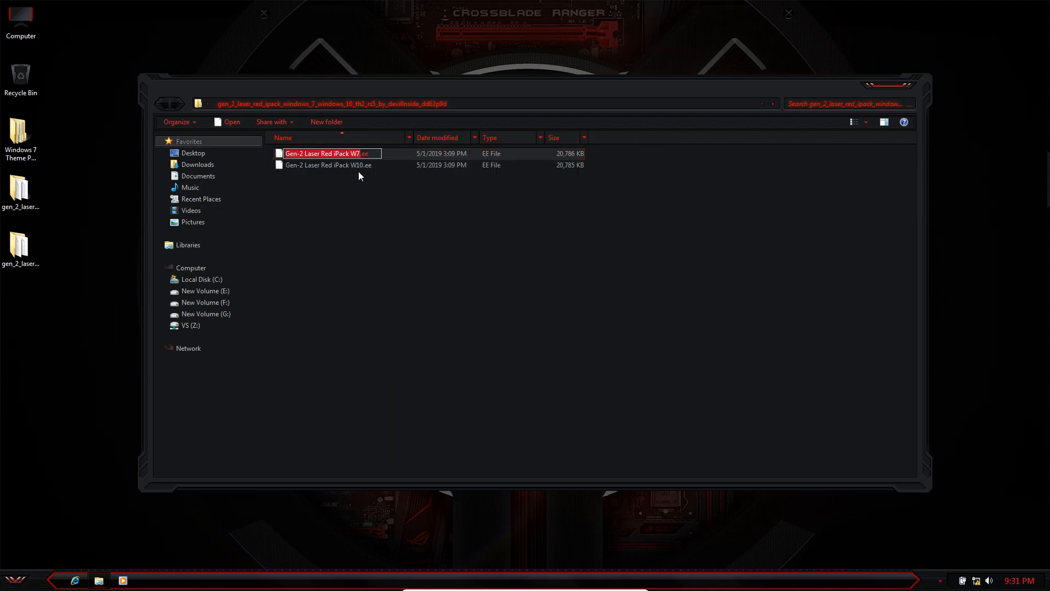
{"action": "left_click", "coordinate": [365, 155]}
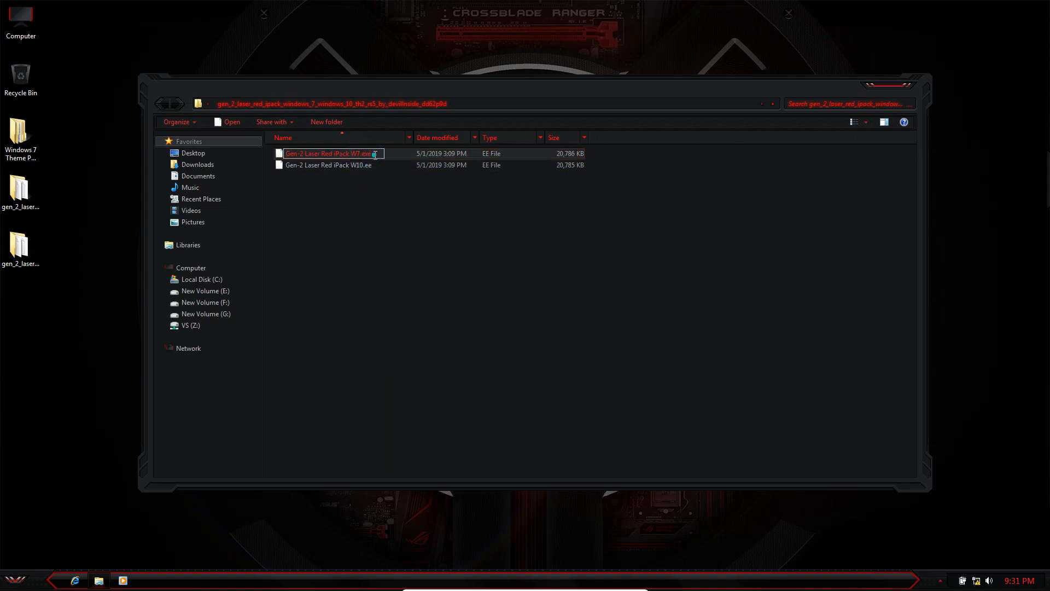
{"action": "left_click", "coordinate": [382, 216]}
{"action": "left_click", "coordinate": [572, 294]}
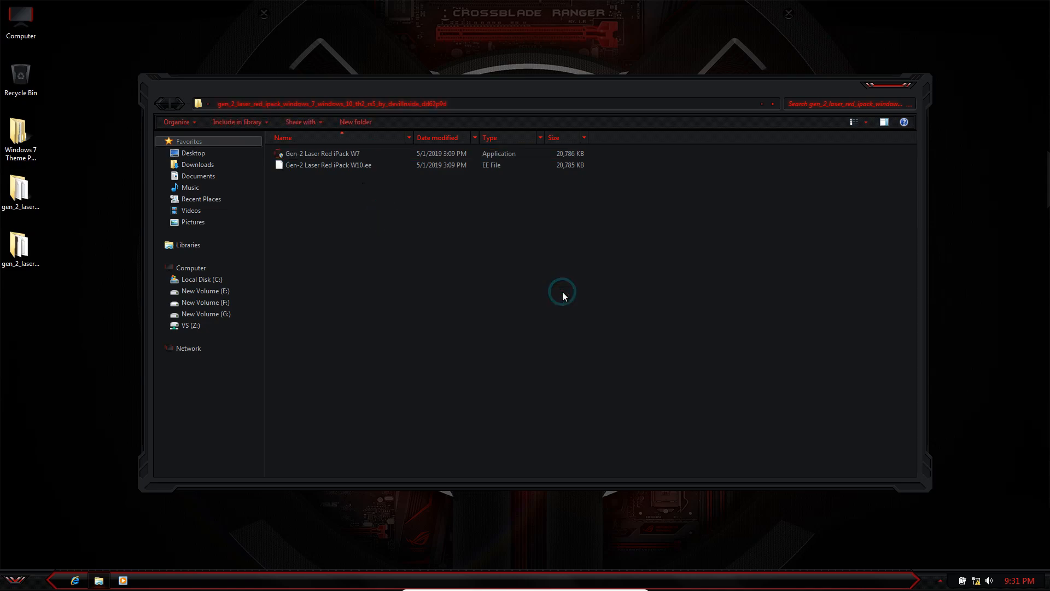
Run the Gen-2 Laser Red iPack W7 installer and allow it to make changes to the computer.
{"action": "double_click", "coordinate": [344, 154]}
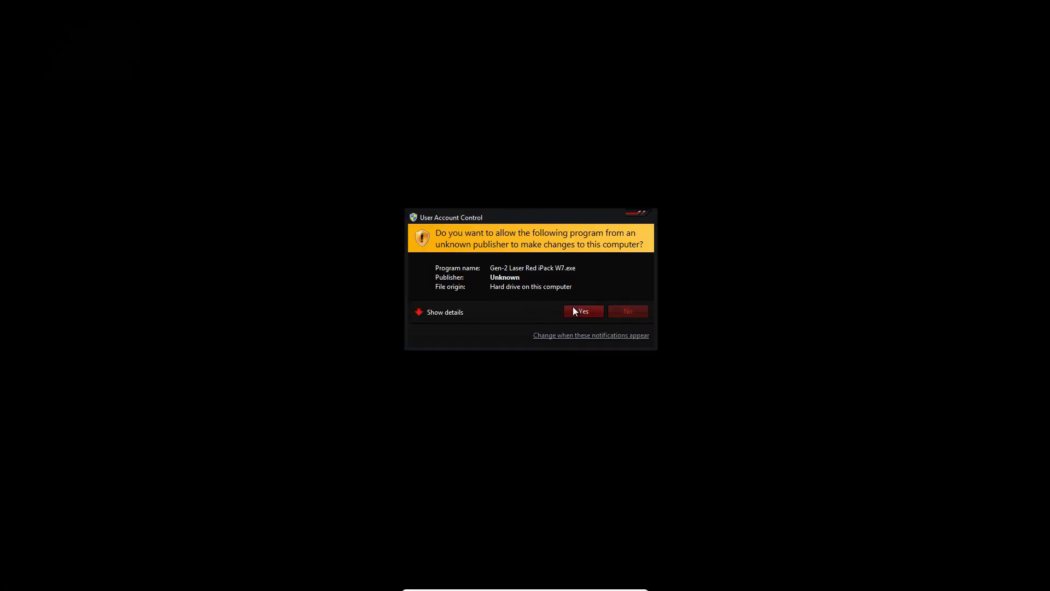
{"action": "left_click", "coordinate": [573, 311]}
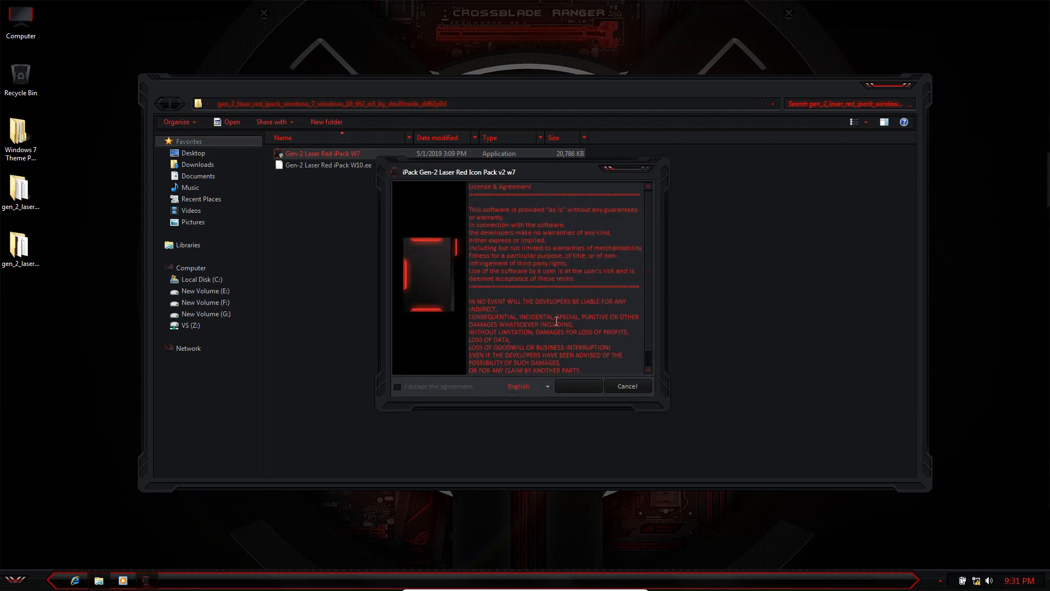
Accept the Gen-2 Laser Red Icon Pack agreement, patch all files and create a restore point before patching.
{"action": "left_click", "coordinate": [397, 387]}
{"action": "left_click", "coordinate": [567, 386]}
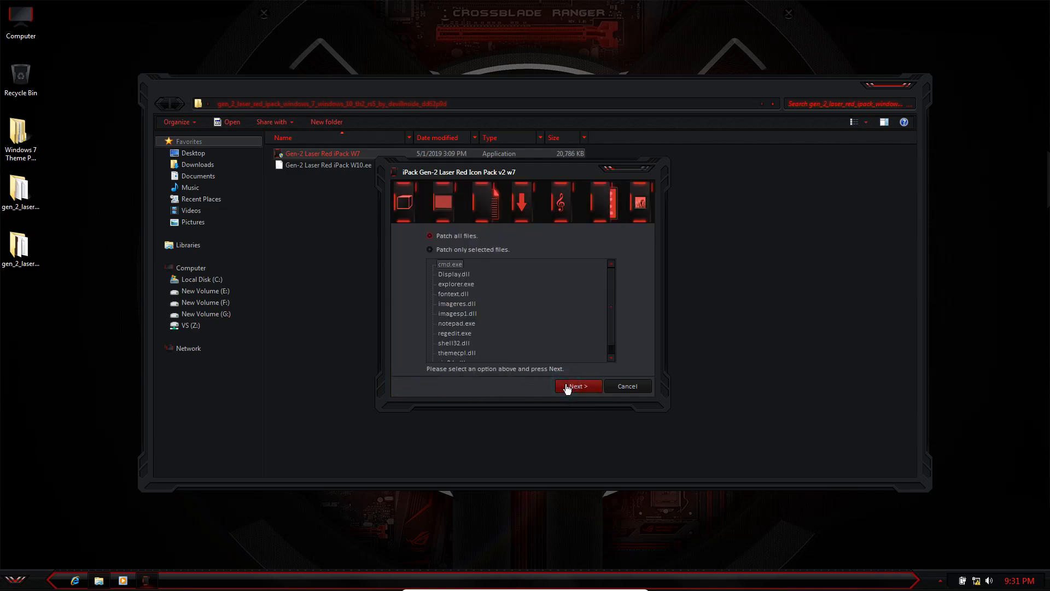
{"action": "left_click", "coordinate": [567, 386]}
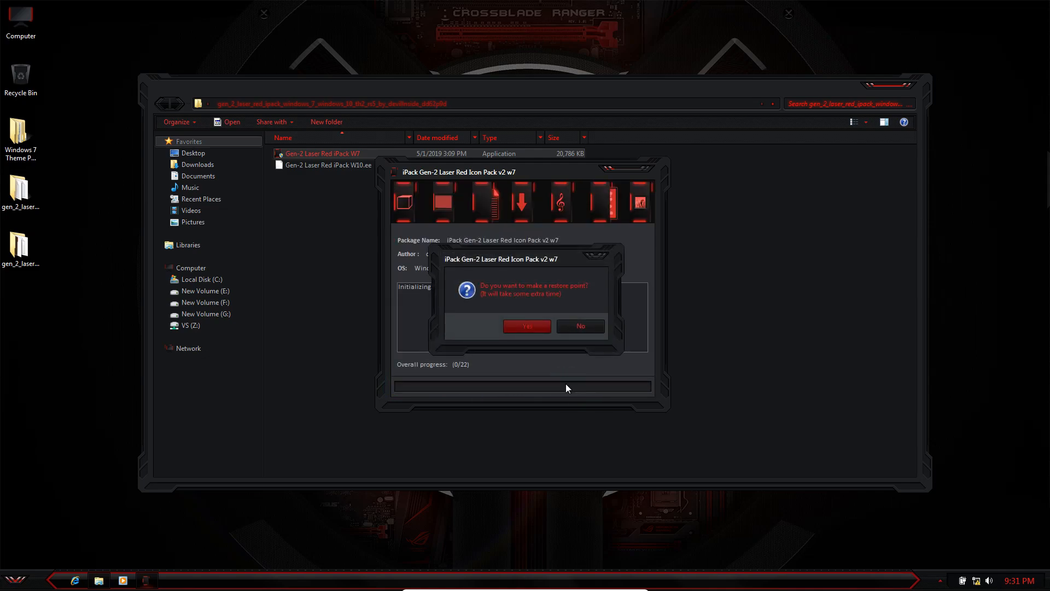
{"action": "left_click", "coordinate": [527, 327]}
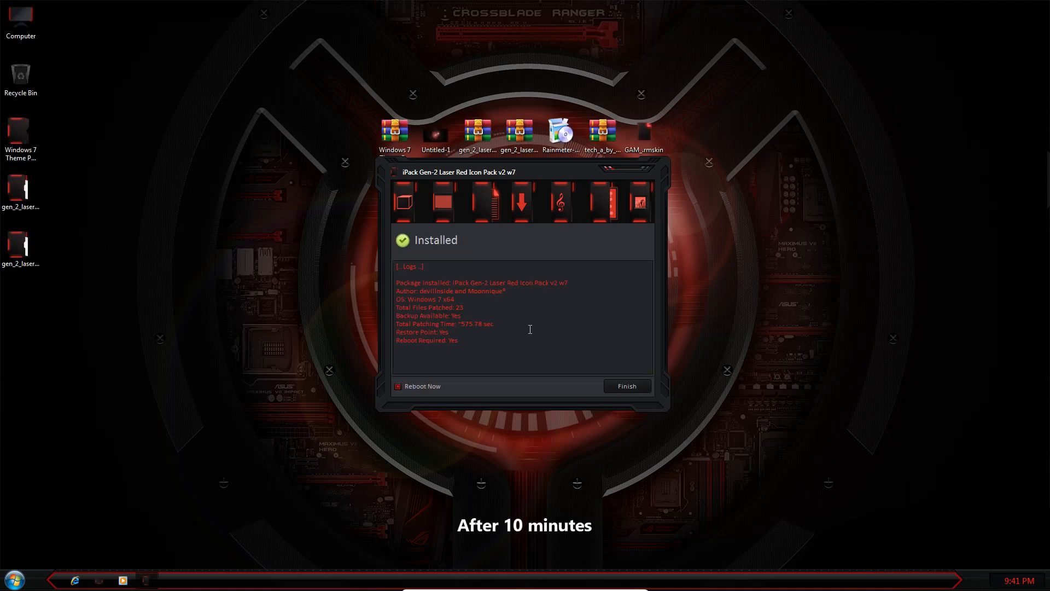
Finish the icon pack installation with Reboot Now enabled and let Windows restart.
{"action": "left_click", "coordinate": [630, 386]}
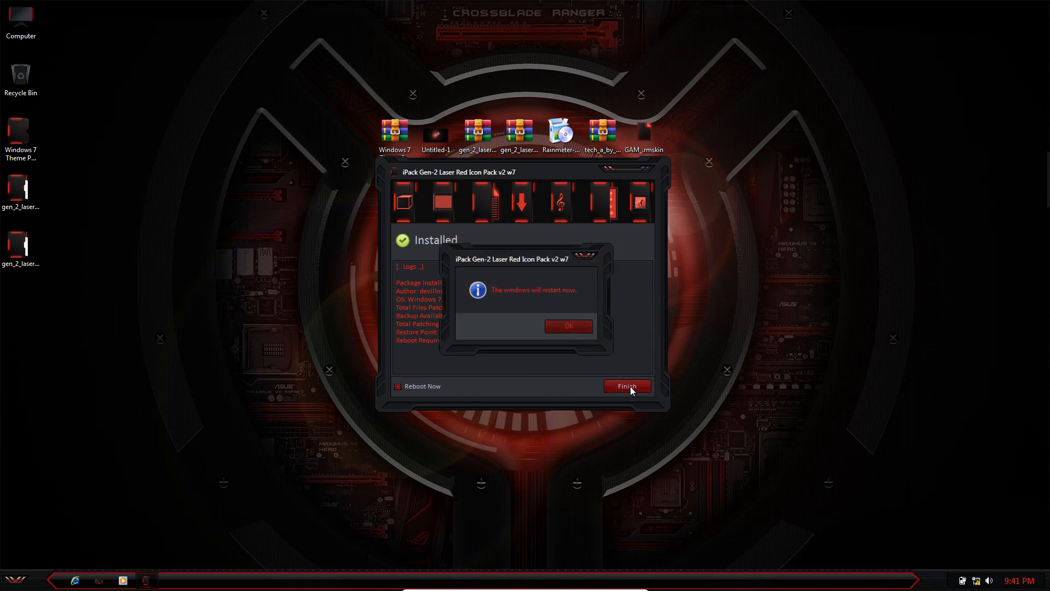
{"action": "left_click", "coordinate": [574, 325]}
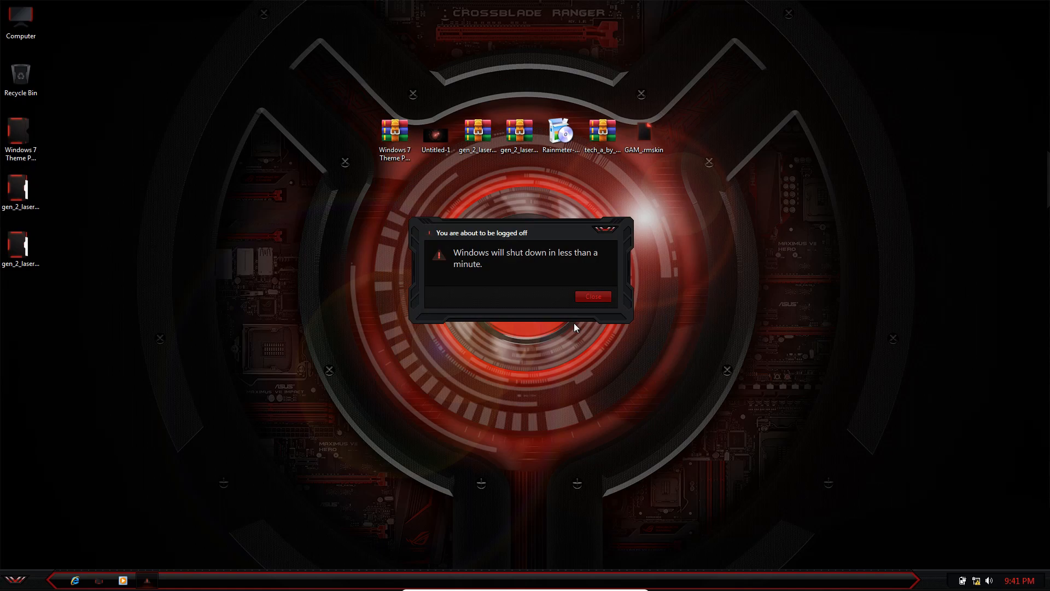
{"action": "left_click", "coordinate": [594, 298]}
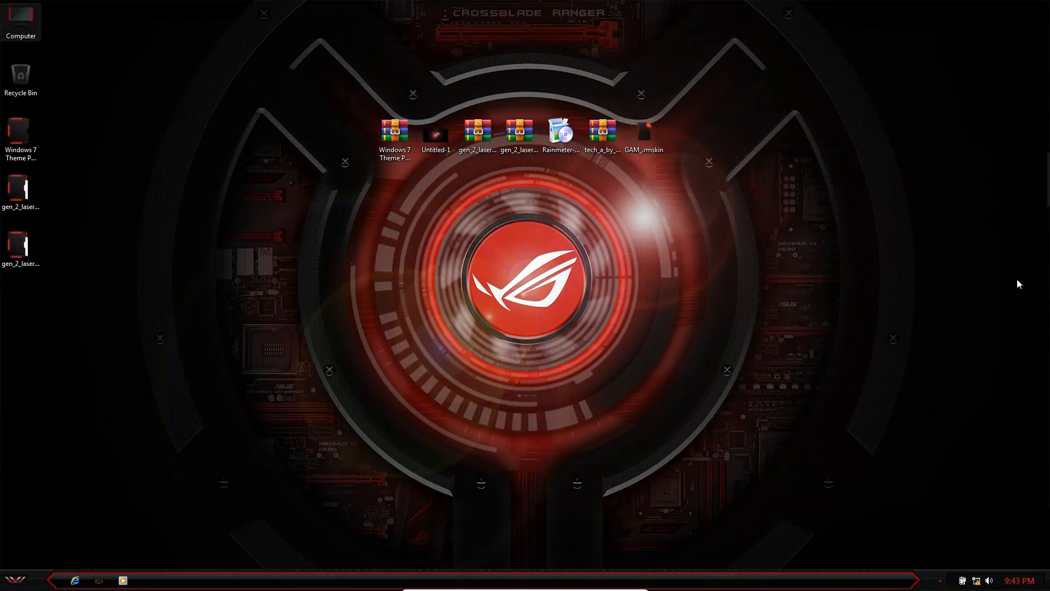
Check the new icons in the Computer window, the Favorites folder and Local Disk (C:).
{"action": "double_click", "coordinate": [34, 22]}
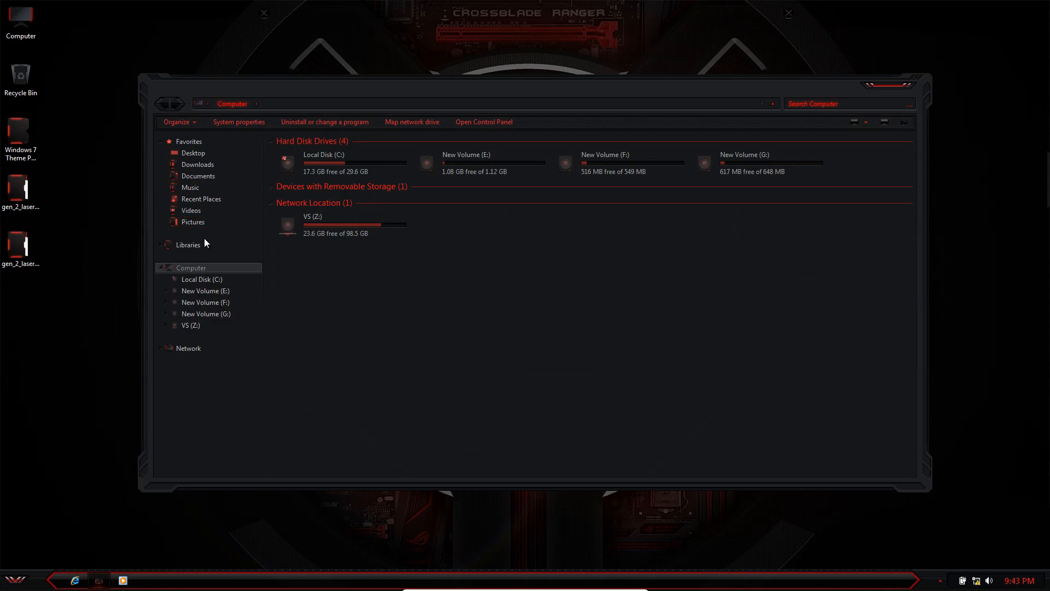
{"action": "left_click", "coordinate": [211, 142]}
{"action": "left_click", "coordinate": [212, 268]}
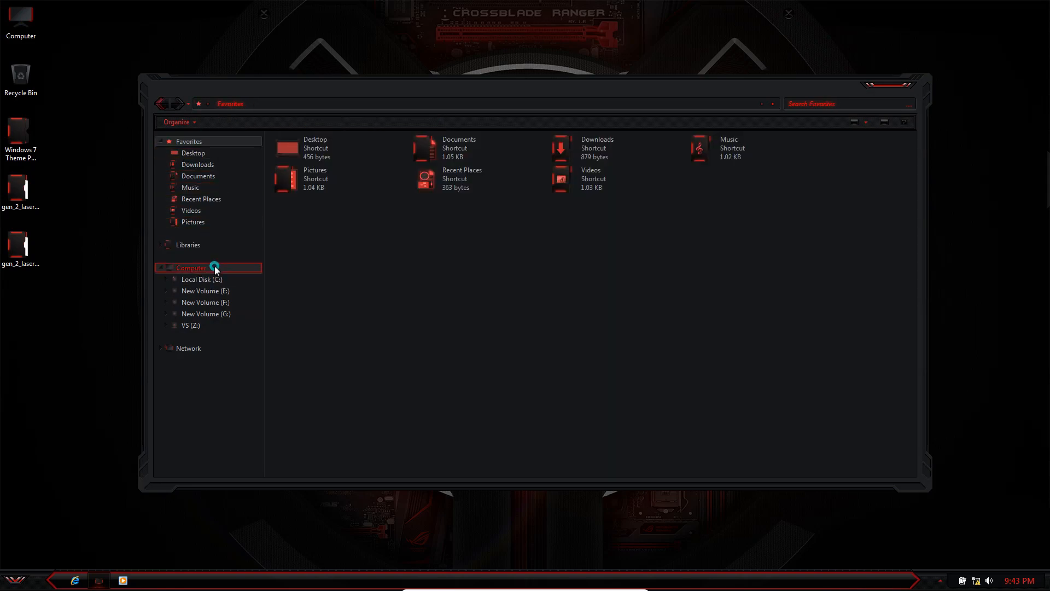
{"action": "double_click", "coordinate": [338, 171]}
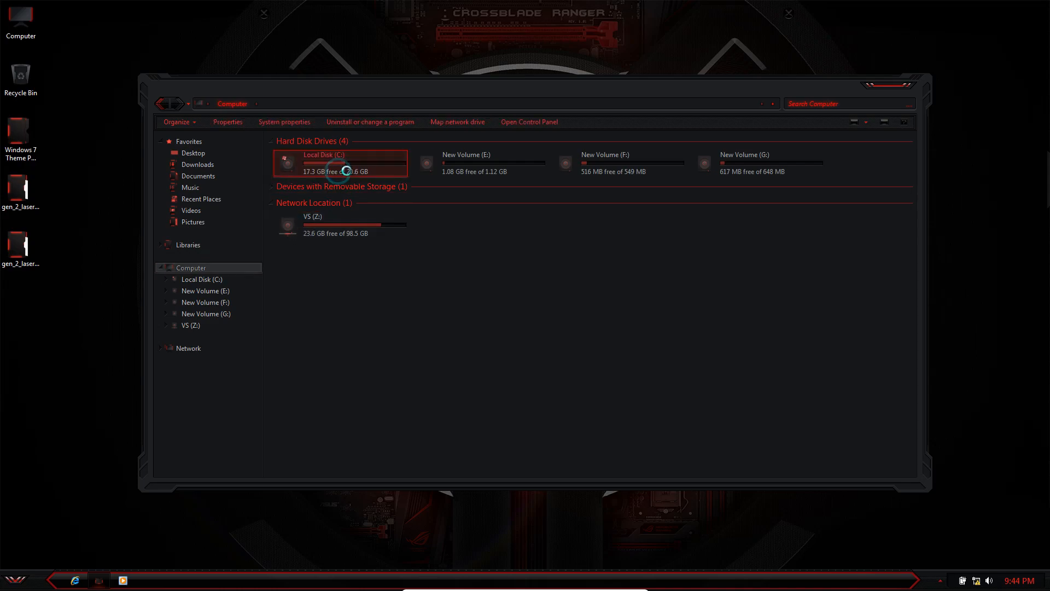
{"action": "left_click", "coordinate": [900, 85]}
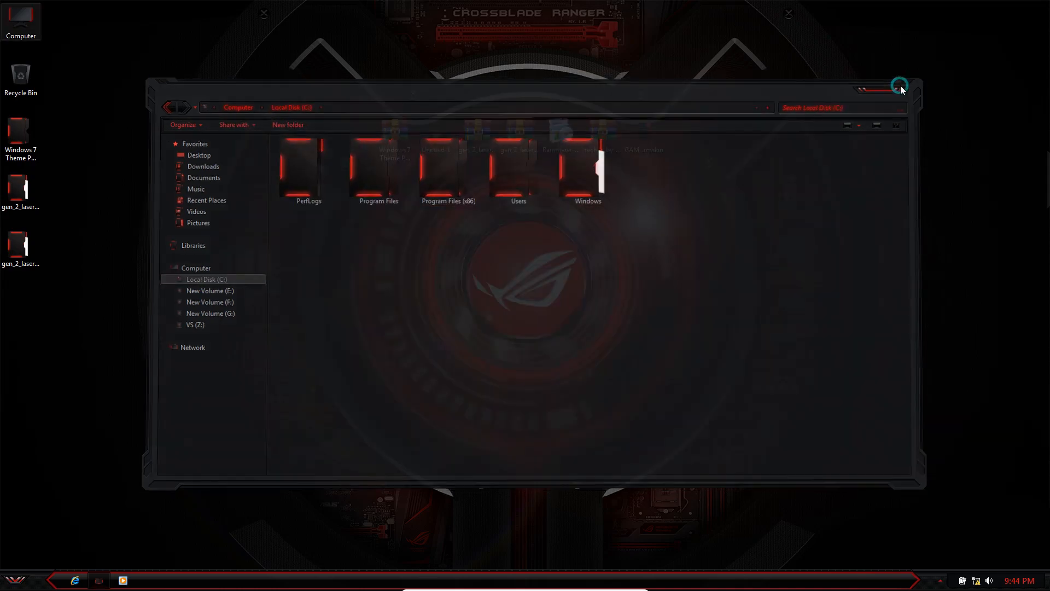
Install Rainmeter 4.5.3 with the standard installation, allowing it to make changes to the computer.
{"action": "double_click", "coordinate": [572, 137]}
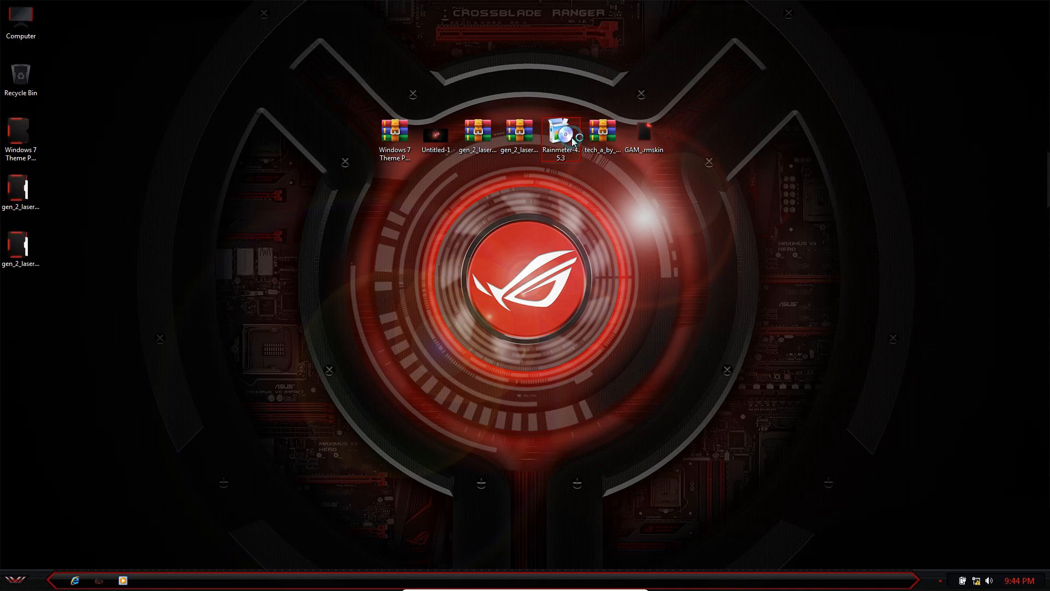
{"action": "left_click", "coordinate": [529, 314]}
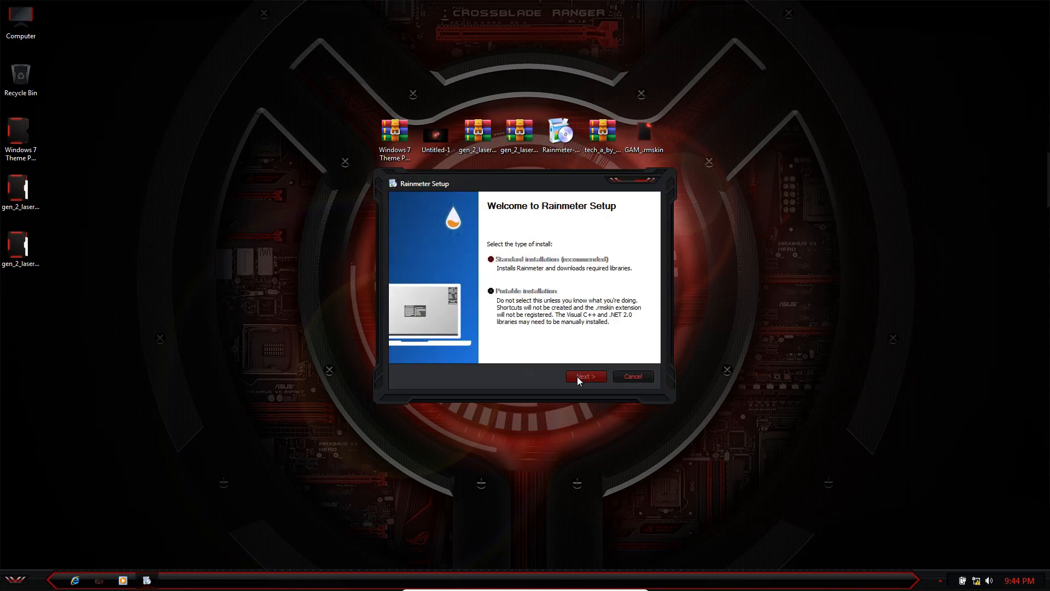
{"action": "left_click", "coordinate": [578, 377]}
{"action": "left_click", "coordinate": [578, 377]}
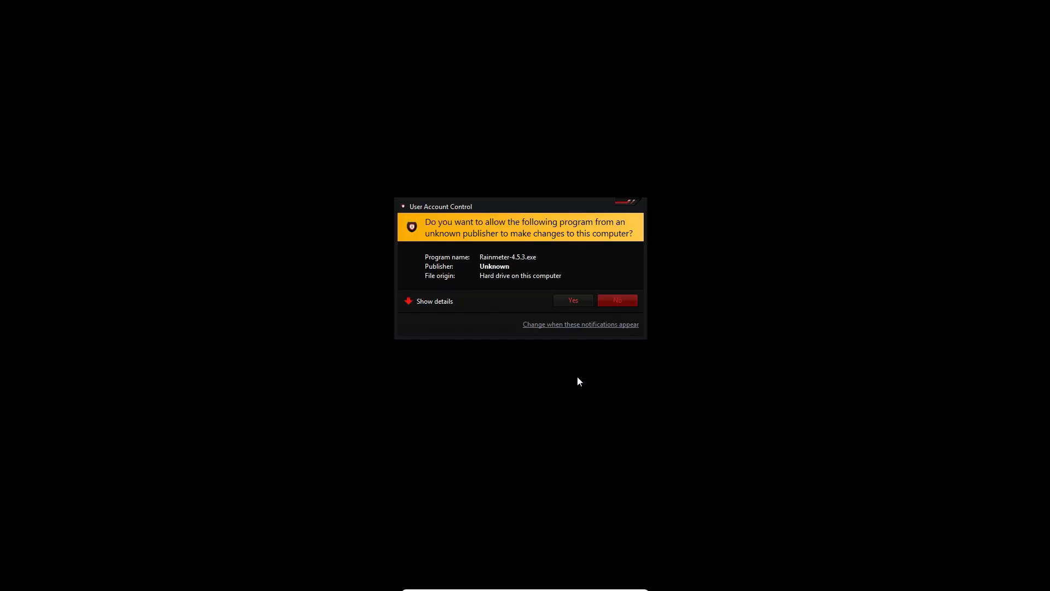
{"action": "left_click", "coordinate": [575, 300]}
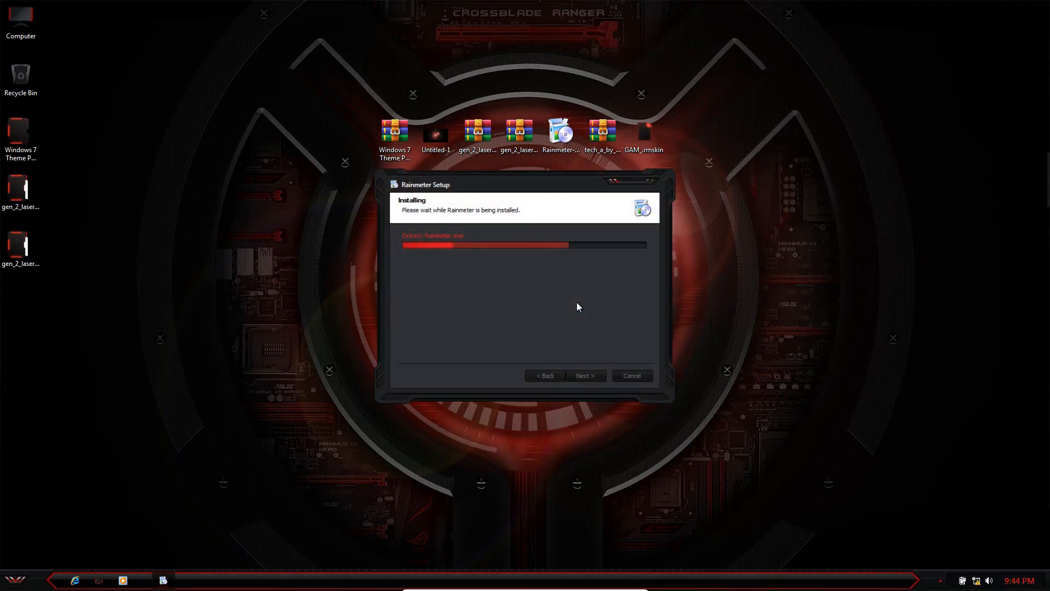
{"action": "left_click", "coordinate": [588, 376]}
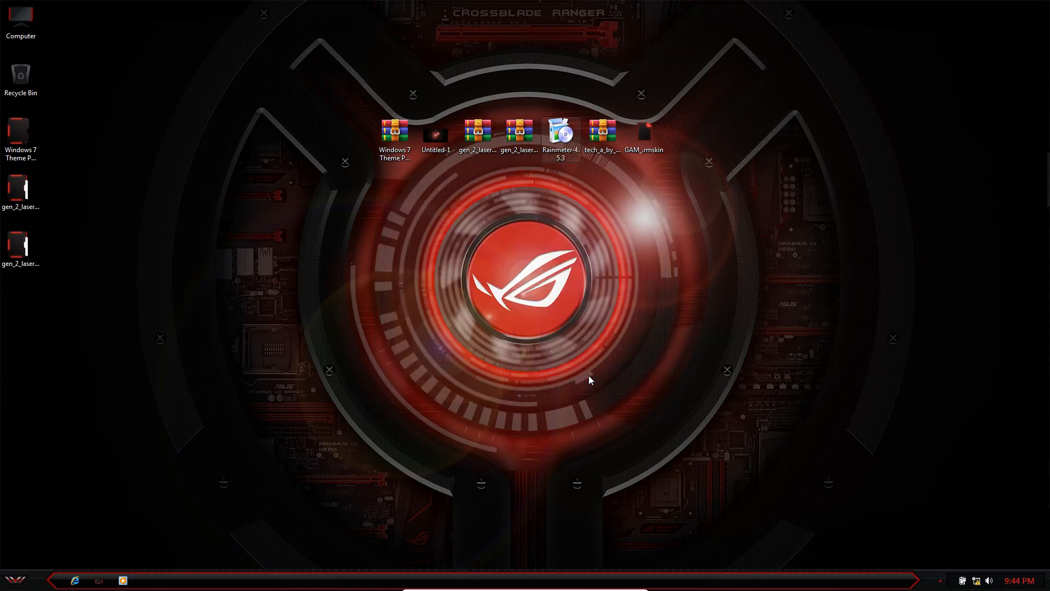
Unload the default illustro Welcome, Disk, System and Clock skins from the desktop.
{"action": "right_click", "coordinate": [611, 359]}
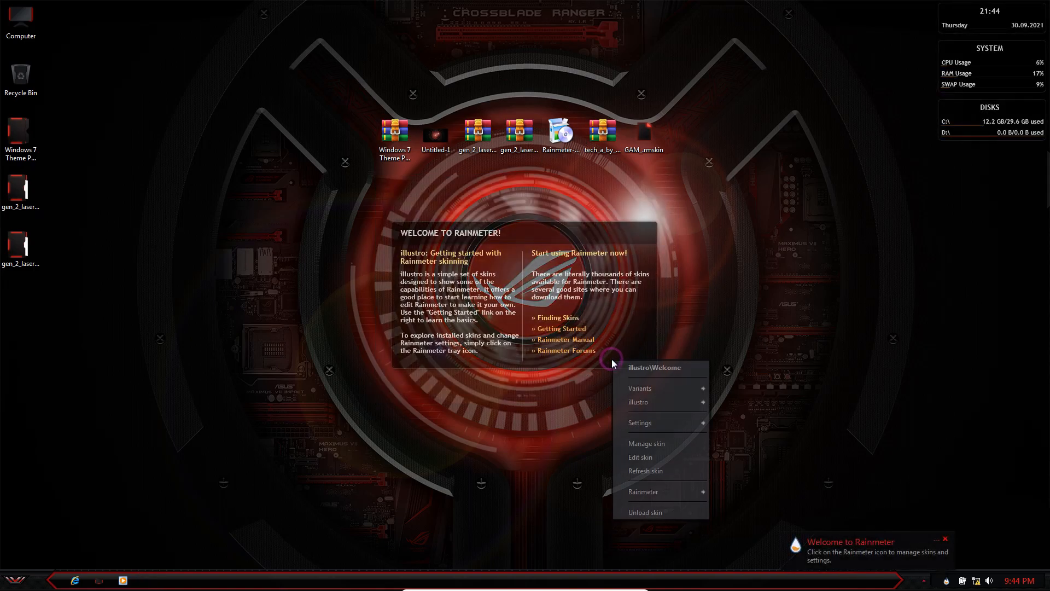
{"action": "left_click", "coordinate": [640, 516]}
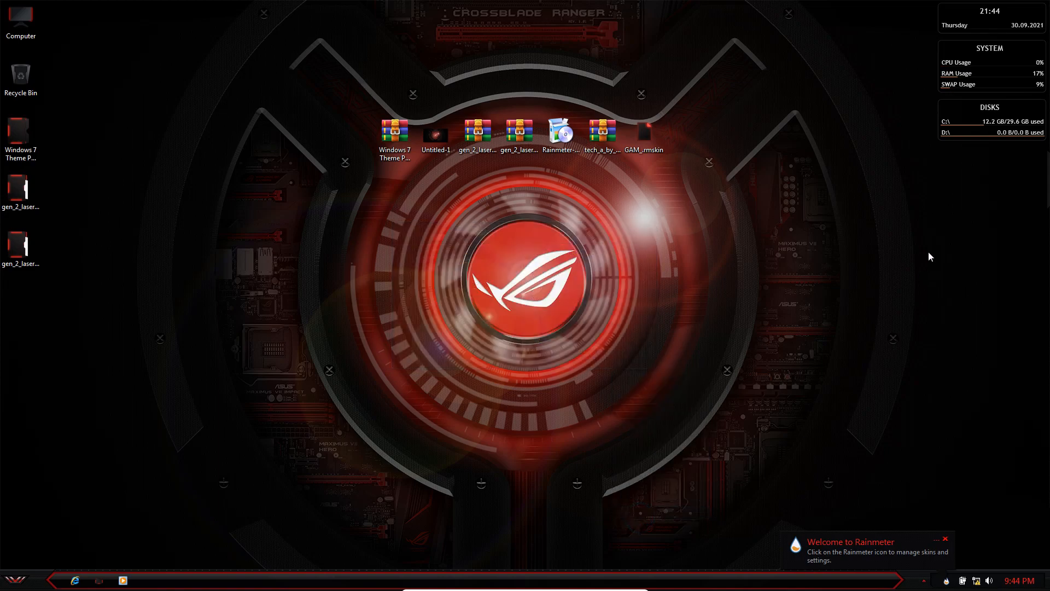
{"action": "right_click", "coordinate": [964, 143]}
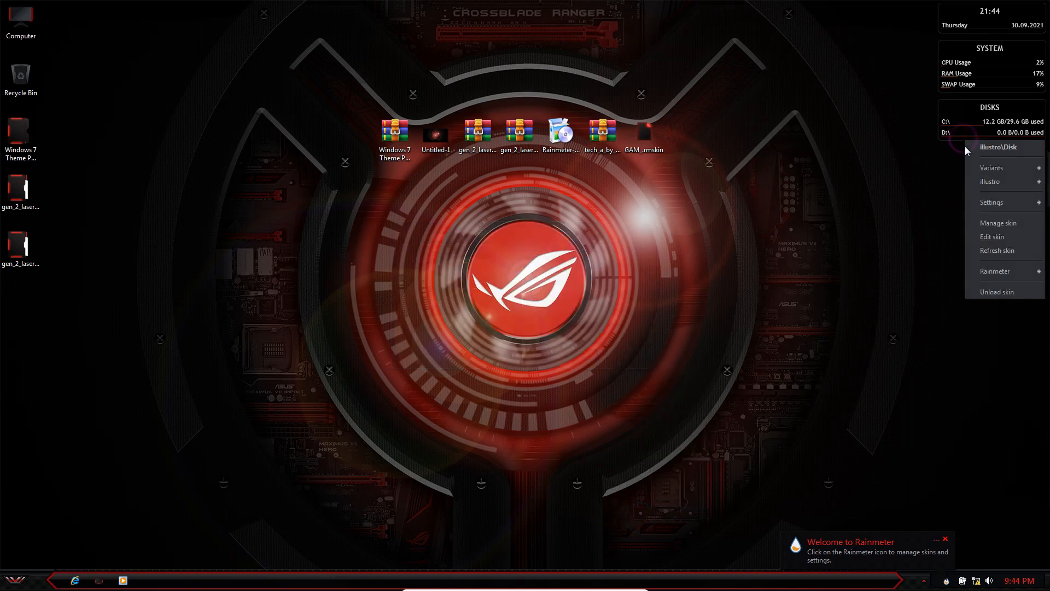
{"action": "left_click", "coordinate": [975, 294]}
{"action": "right_click", "coordinate": [954, 76]}
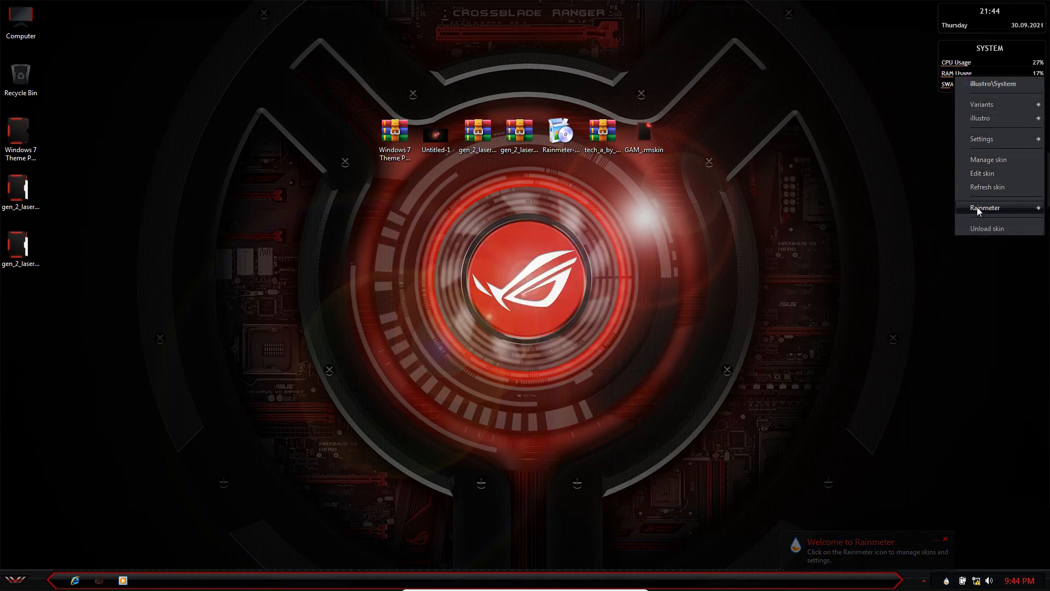
{"action": "left_click", "coordinate": [990, 228]}
{"action": "right_click", "coordinate": [961, 27]}
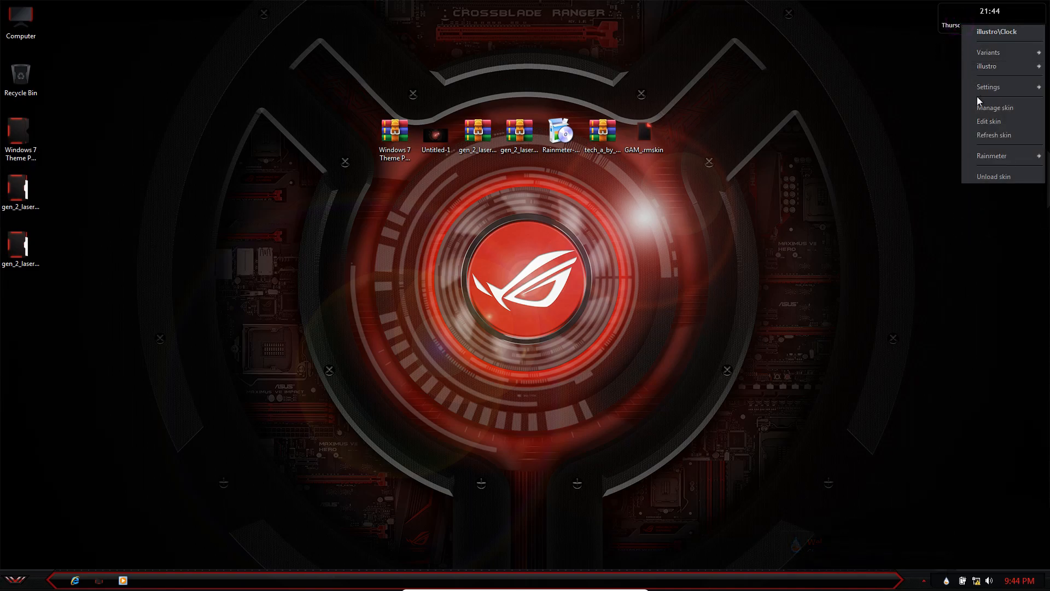
{"action": "left_click", "coordinate": [987, 176]}
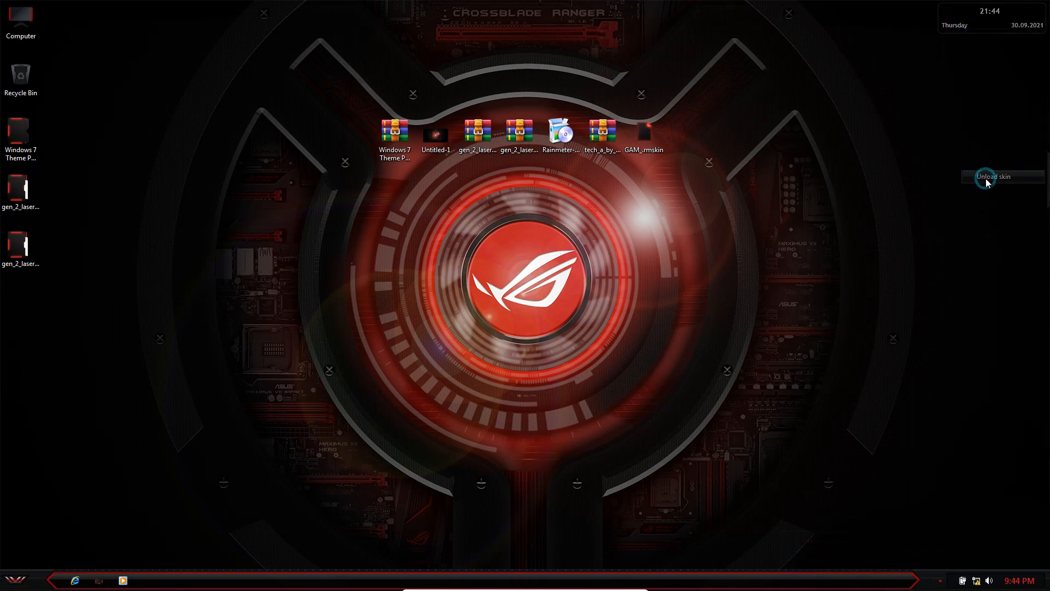
Extract the tech_a archive into its own folder on the desktop.
{"action": "right_click", "coordinate": [616, 142]}
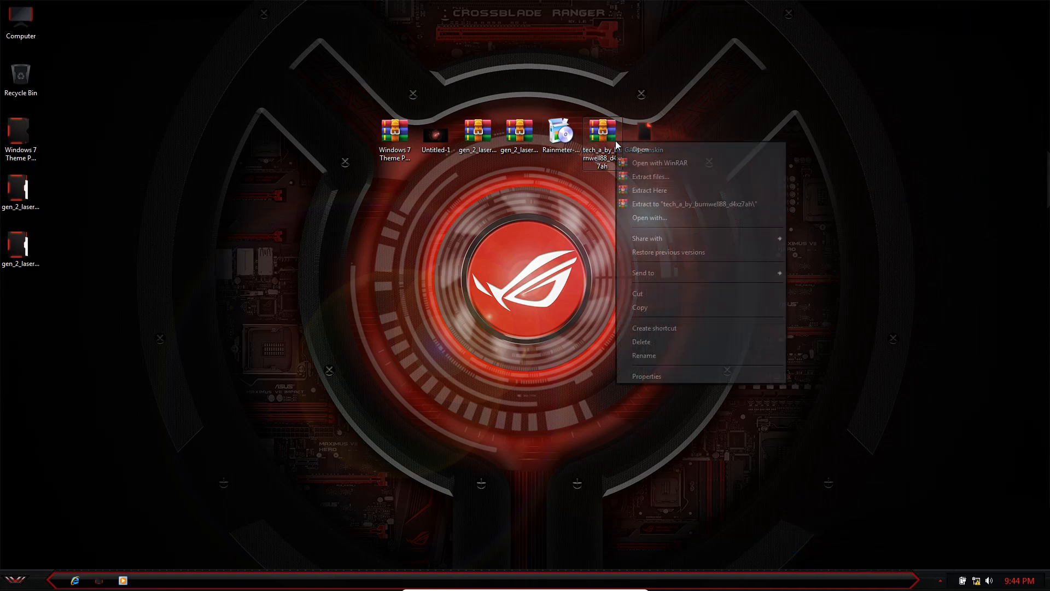
{"action": "left_click", "coordinate": [641, 176]}
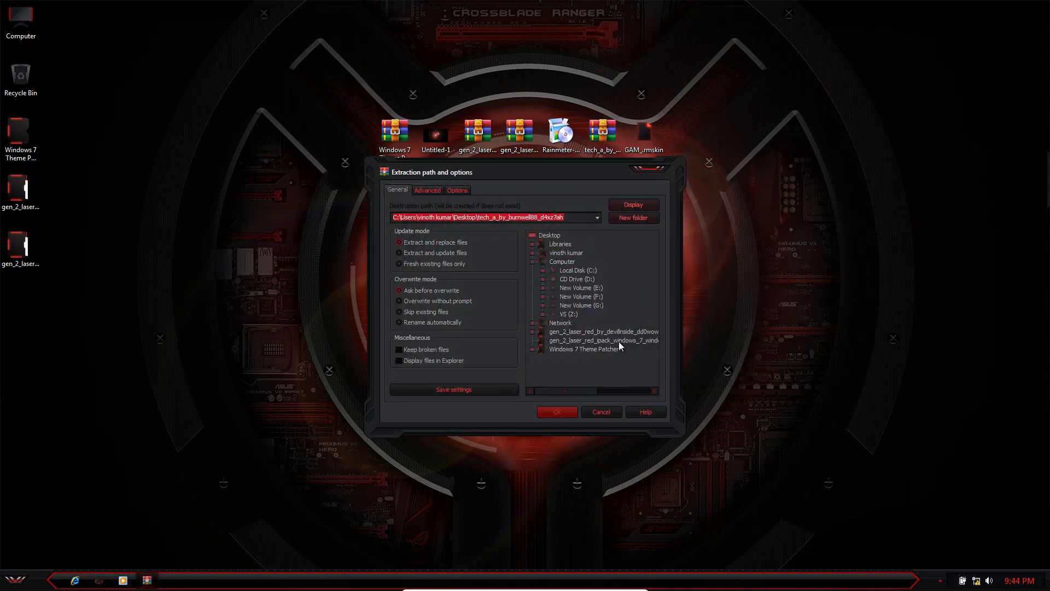
{"action": "left_click", "coordinate": [558, 413]}
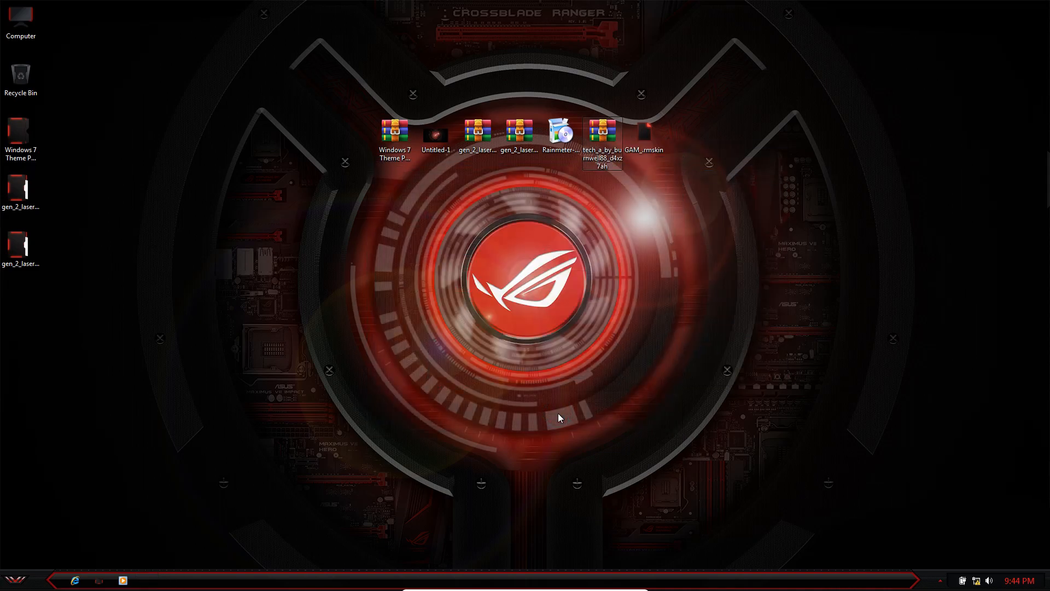
Install the TECH-A.rmskin package from the extracted SKIN folder and the GAM_rmskin package from the desktop.
{"action": "double_click", "coordinate": [25, 306]}
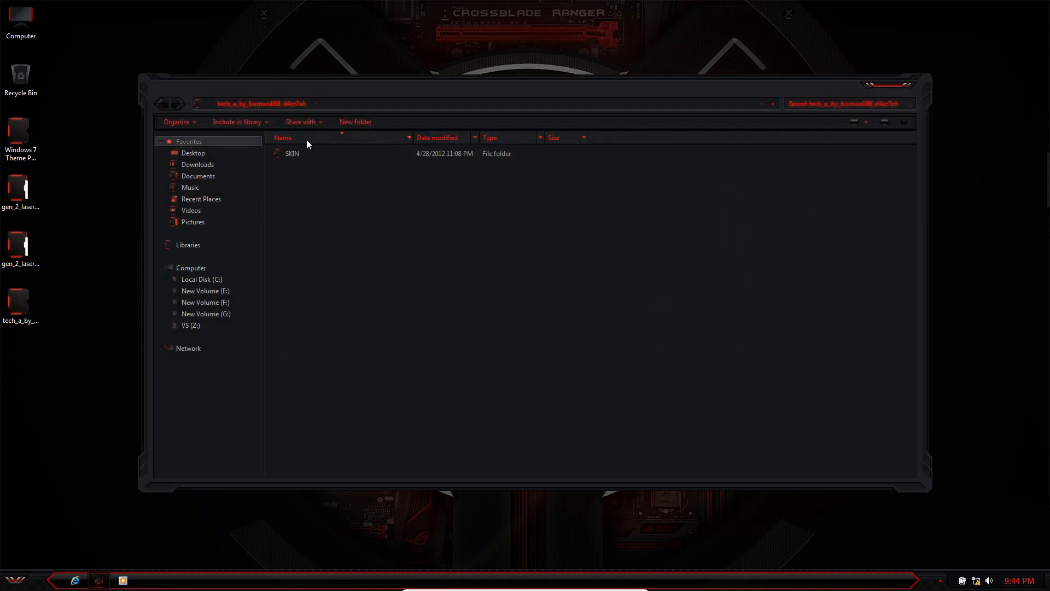
{"action": "double_click", "coordinate": [305, 154]}
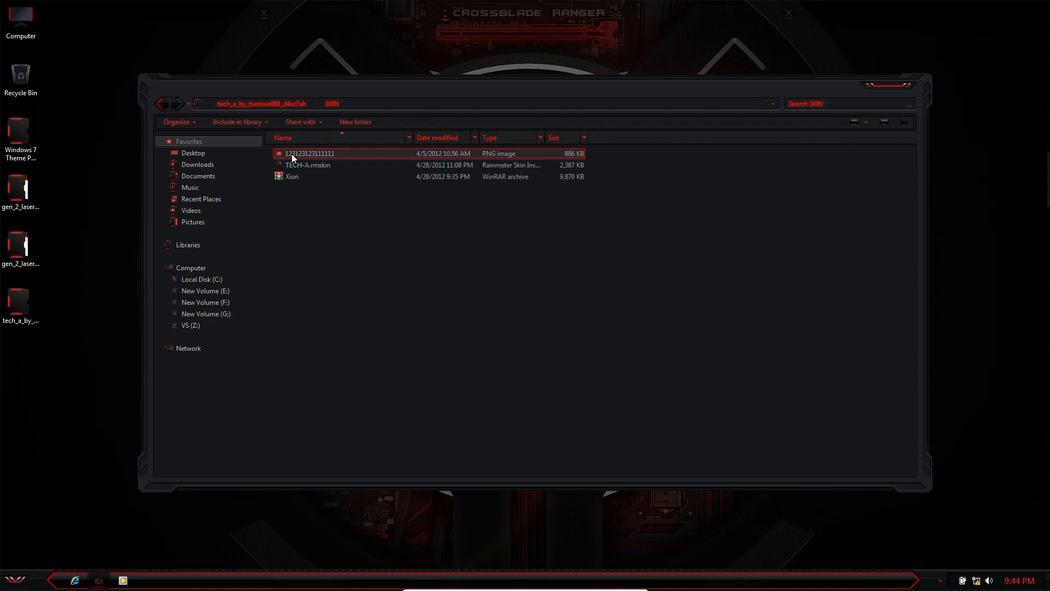
{"action": "double_click", "coordinate": [300, 164]}
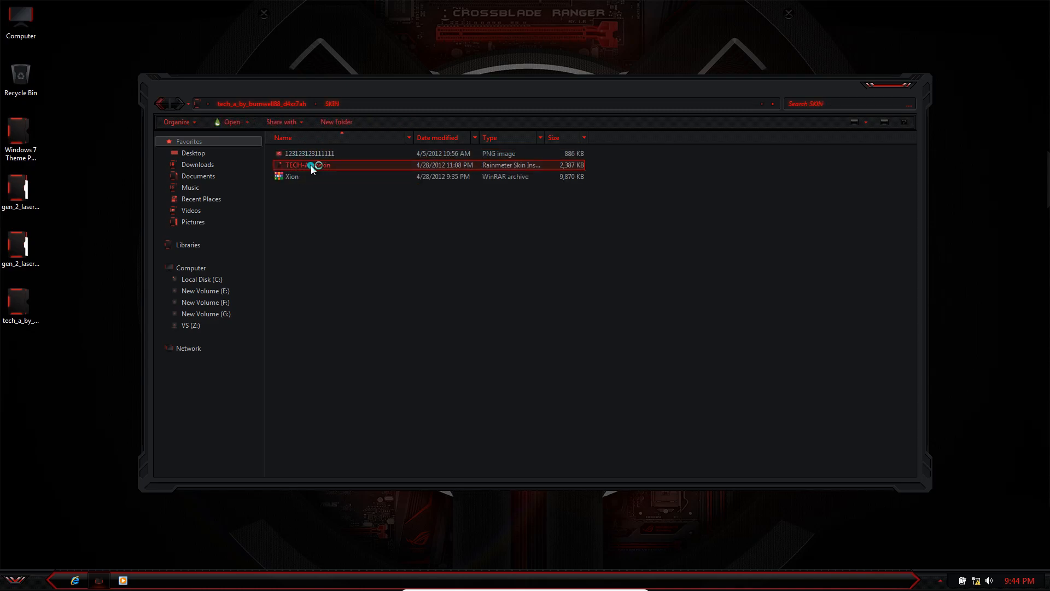
{"action": "left_click", "coordinate": [557, 371]}
{"action": "left_click", "coordinate": [903, 85]}
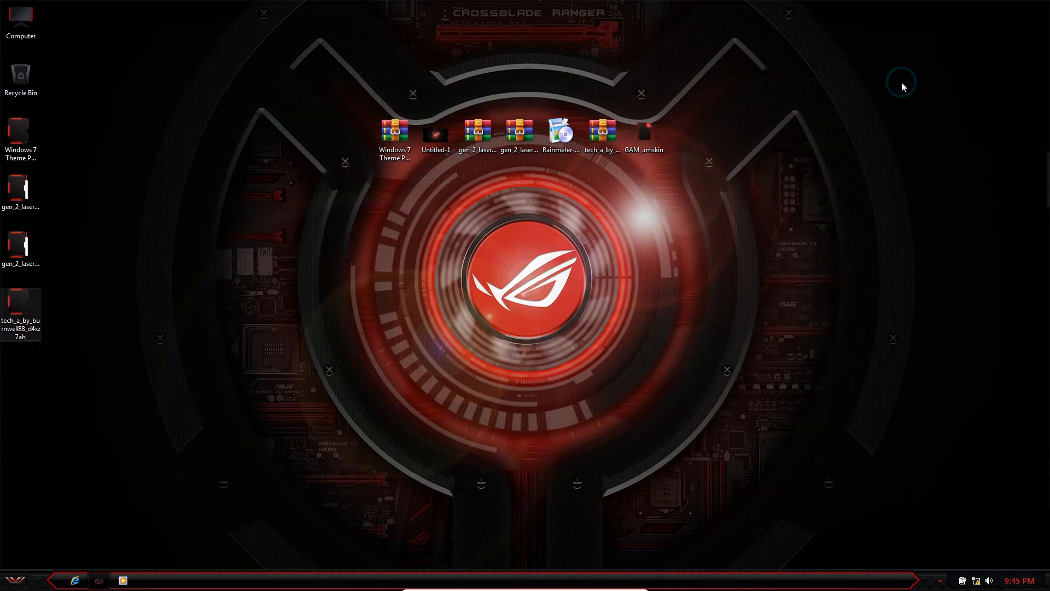
{"action": "double_click", "coordinate": [648, 139]}
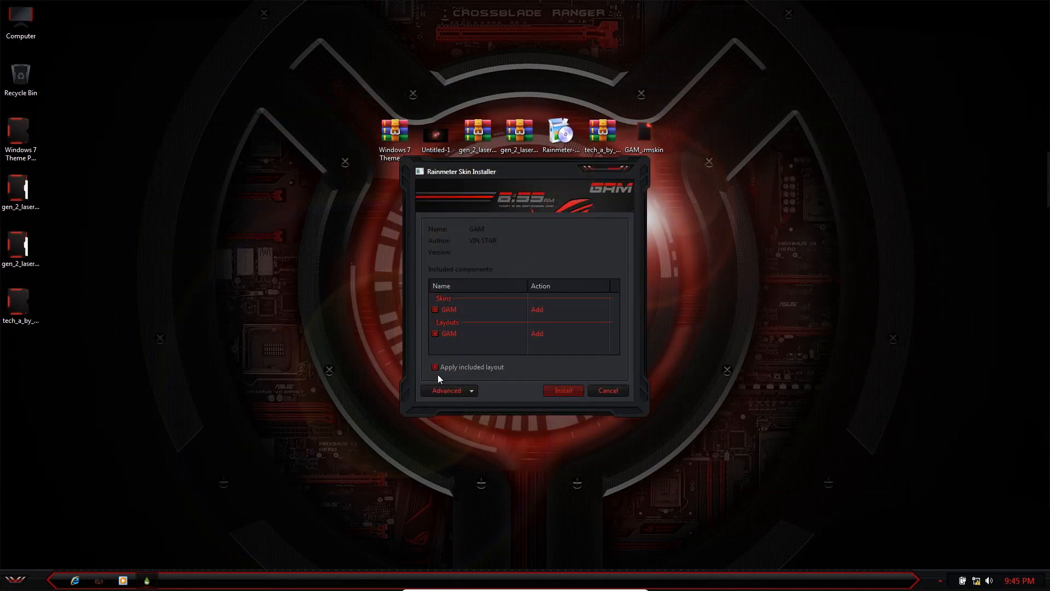
{"action": "left_click", "coordinate": [549, 390]}
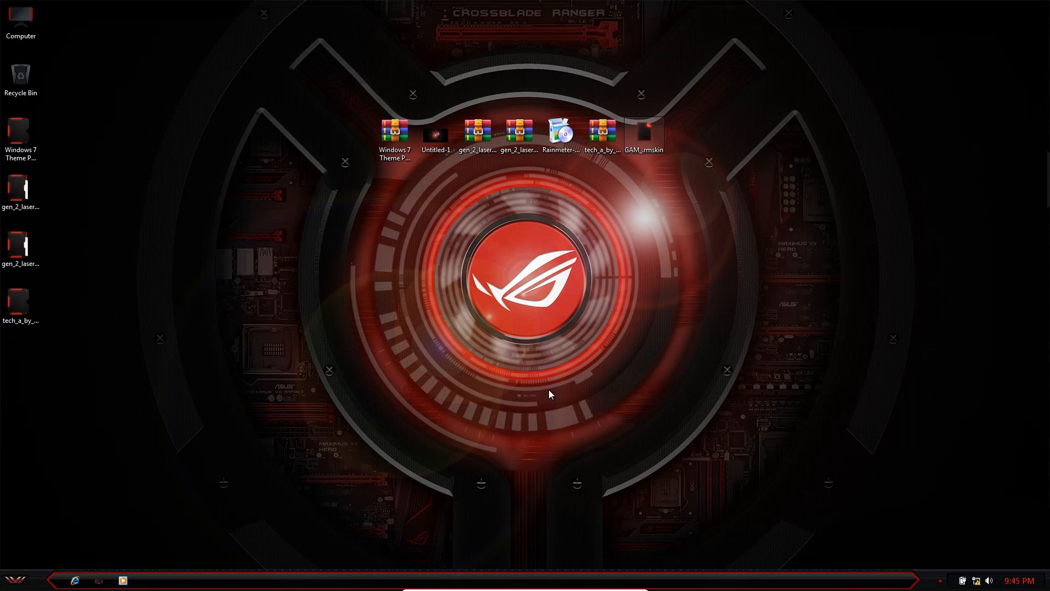
Hide all icons on the desktop.
{"action": "right_click", "coordinate": [648, 231]}
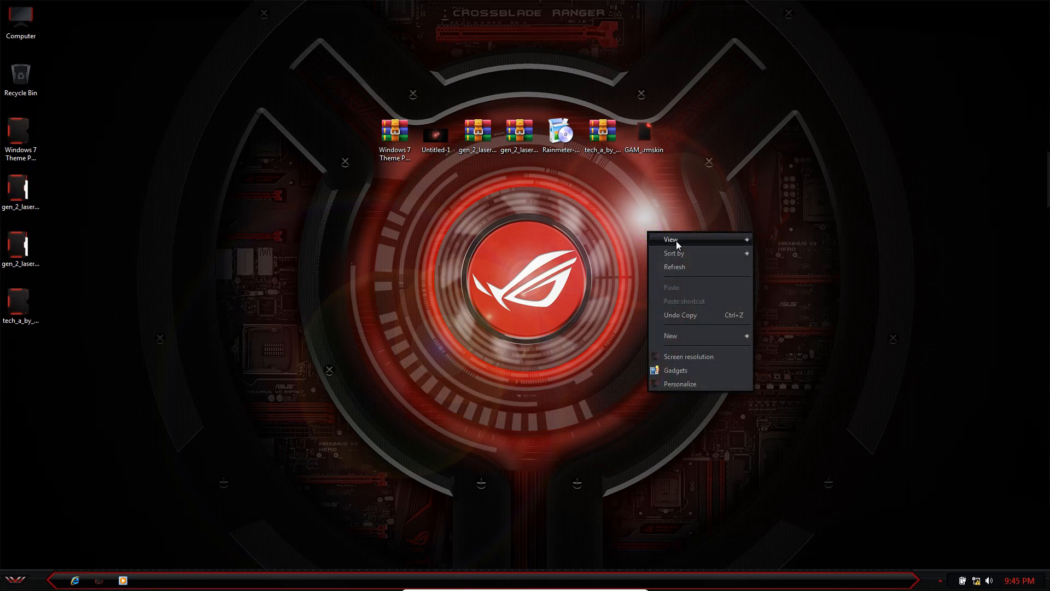
{"action": "mouse_move", "coordinate": [676, 240]}
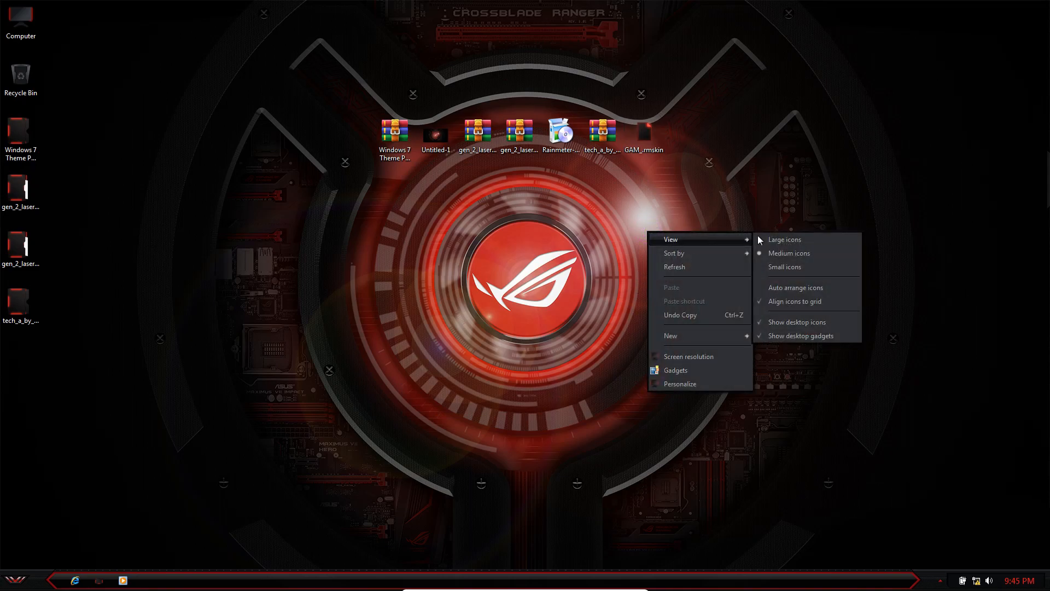
{"action": "left_click", "coordinate": [776, 323]}
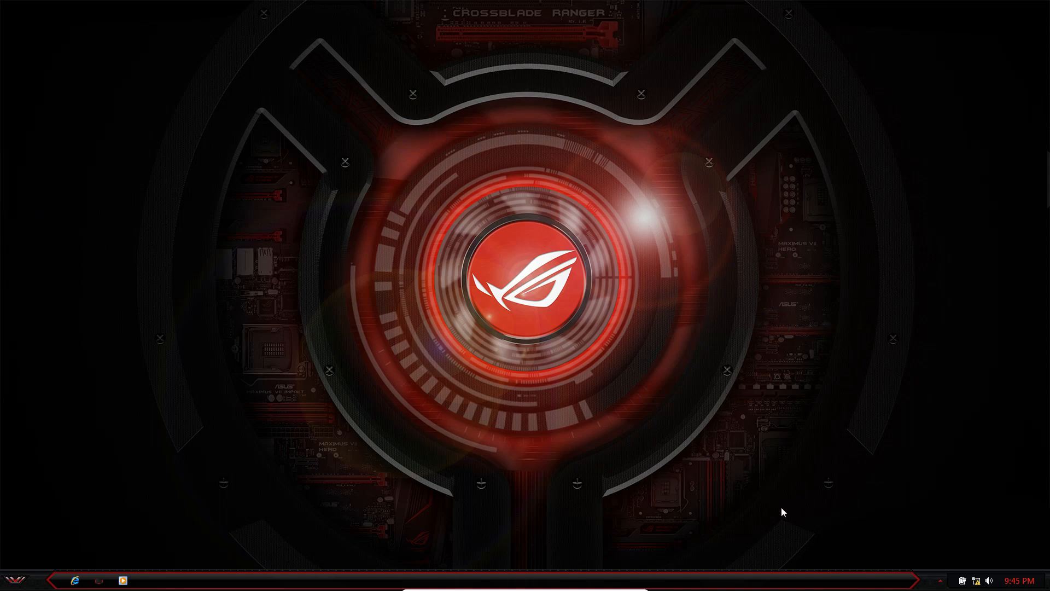
Load the TECH-A rotator.ini skin and centre the ring around the ROG logo on the wallpaper.
{"action": "left_click", "coordinate": [940, 580]}
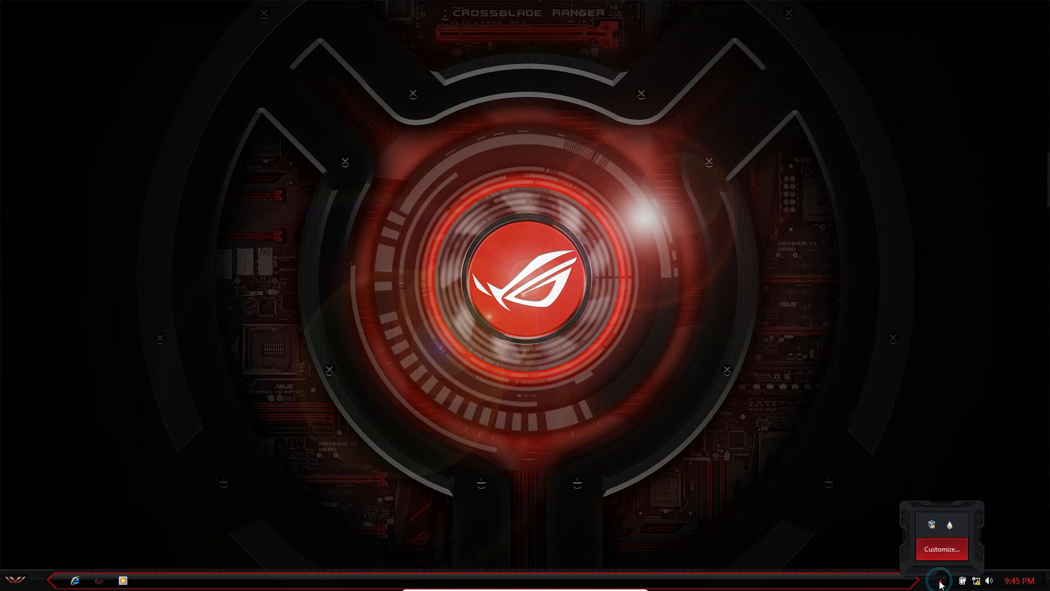
{"action": "left_click", "coordinate": [949, 527]}
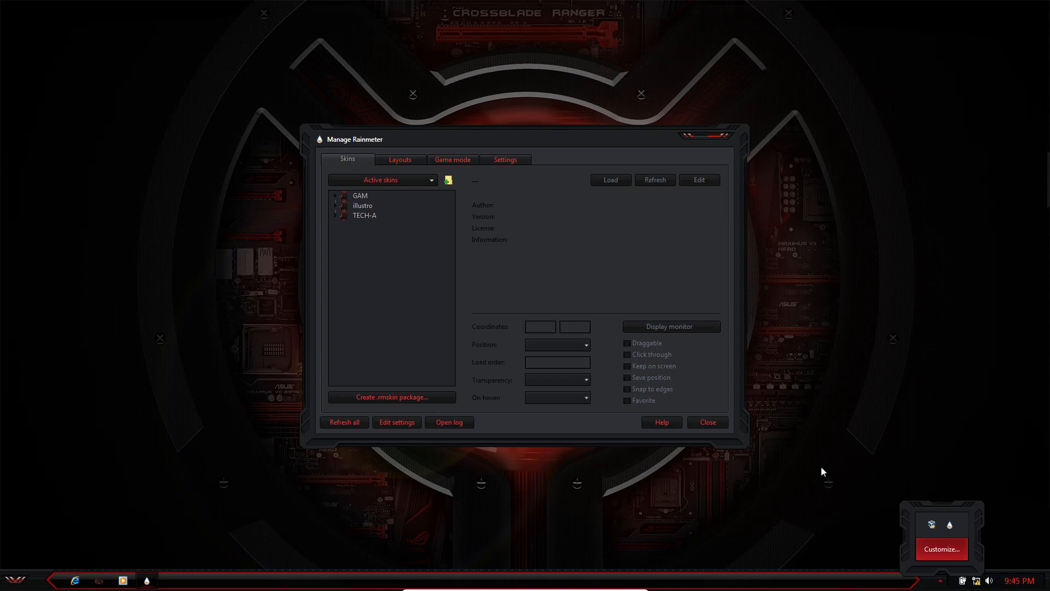
{"action": "left_click", "coordinate": [338, 215]}
{"action": "double_click", "coordinate": [372, 235]}
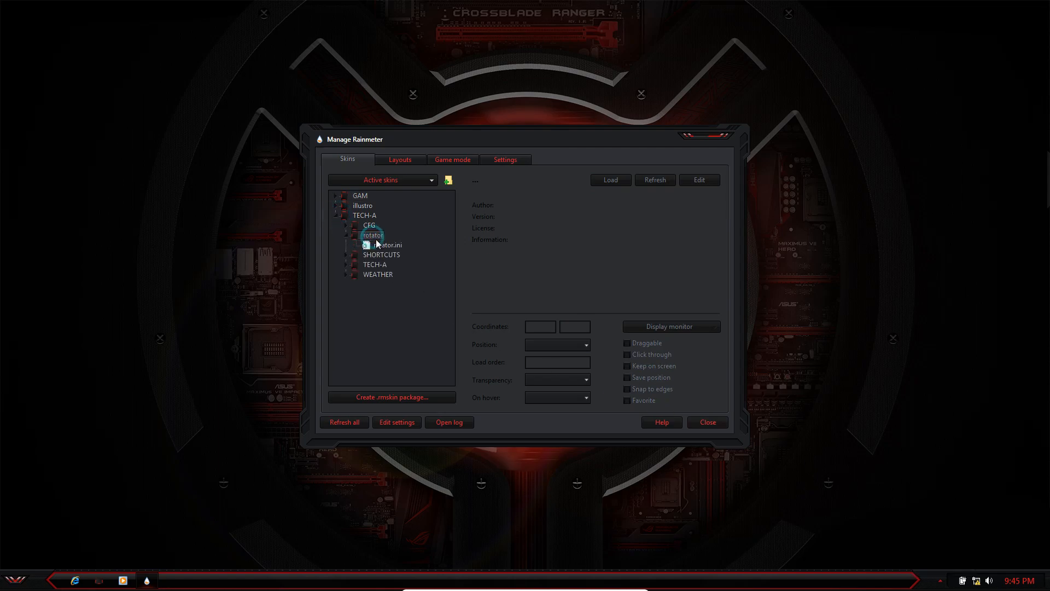
{"action": "double_click", "coordinate": [381, 244]}
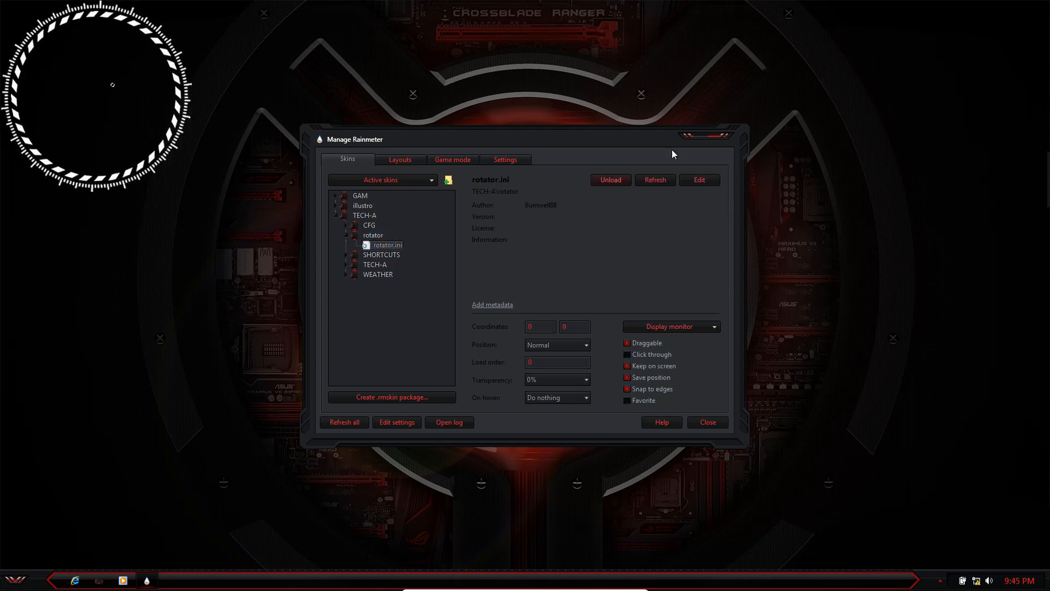
{"action": "left_click", "coordinate": [684, 137]}
{"action": "left_click_drag", "start_coordinate": [195, 123], "coordinate": [604, 297]}
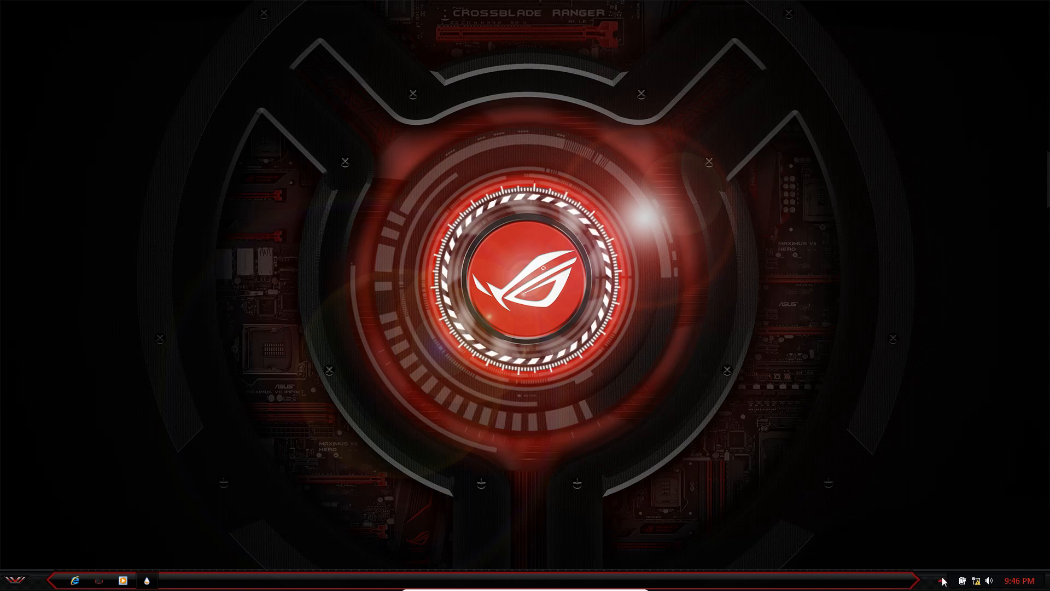
Load the TECH-A 1 CPU.ini skin and centre it around the ROG logo, concentric with the rotator ring.
{"action": "left_click", "coordinate": [148, 581]}
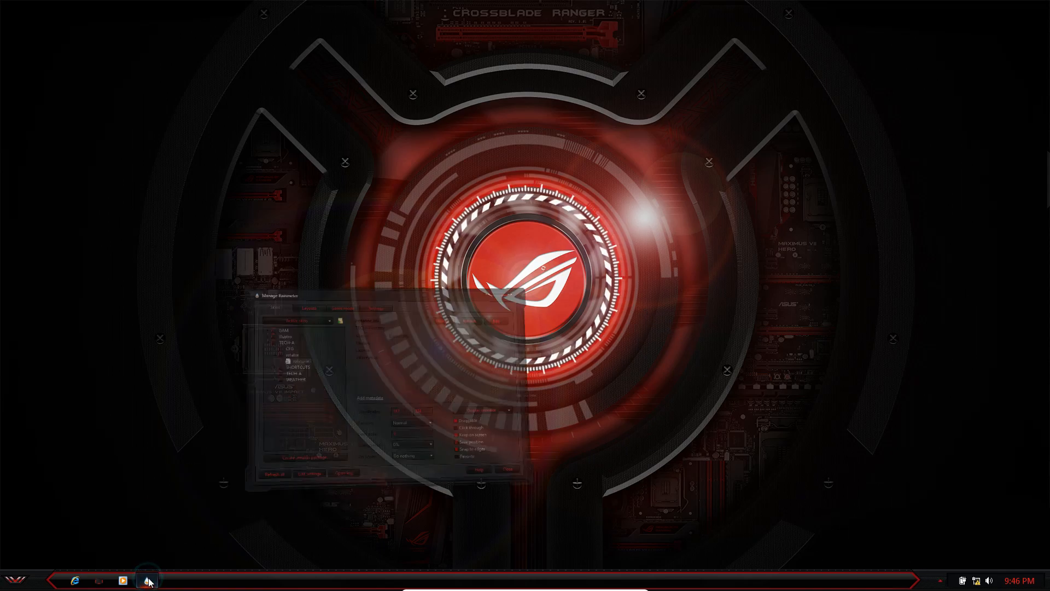
{"action": "double_click", "coordinate": [375, 265]}
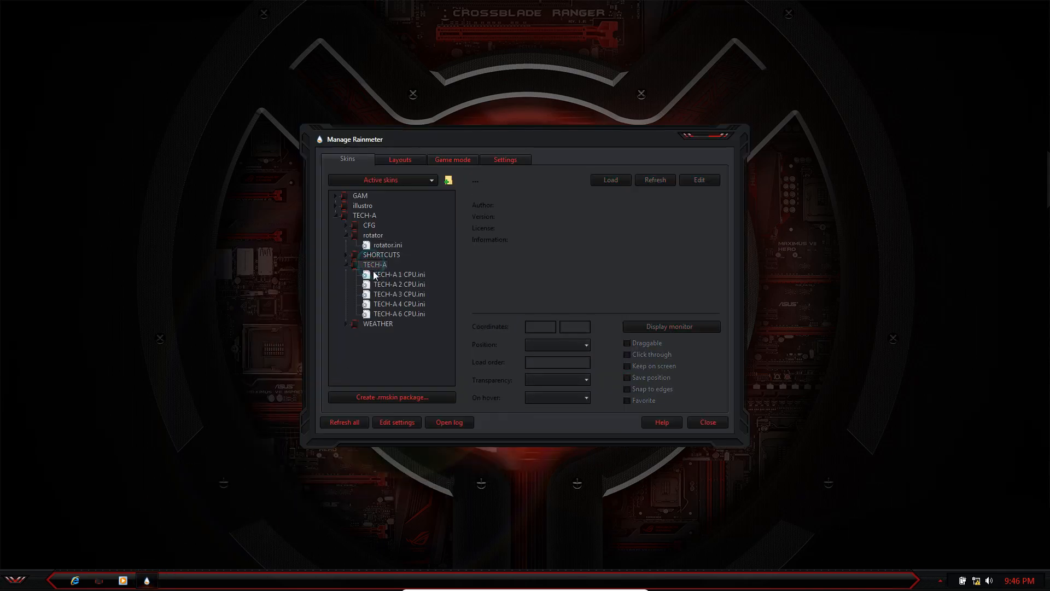
{"action": "double_click", "coordinate": [398, 277]}
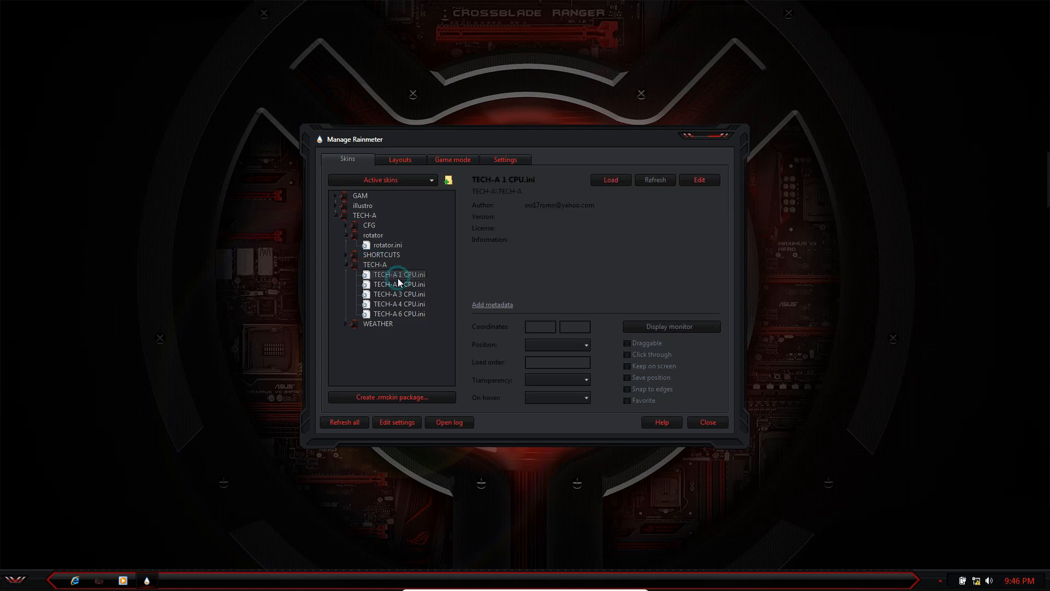
{"action": "left_click", "coordinate": [714, 136]}
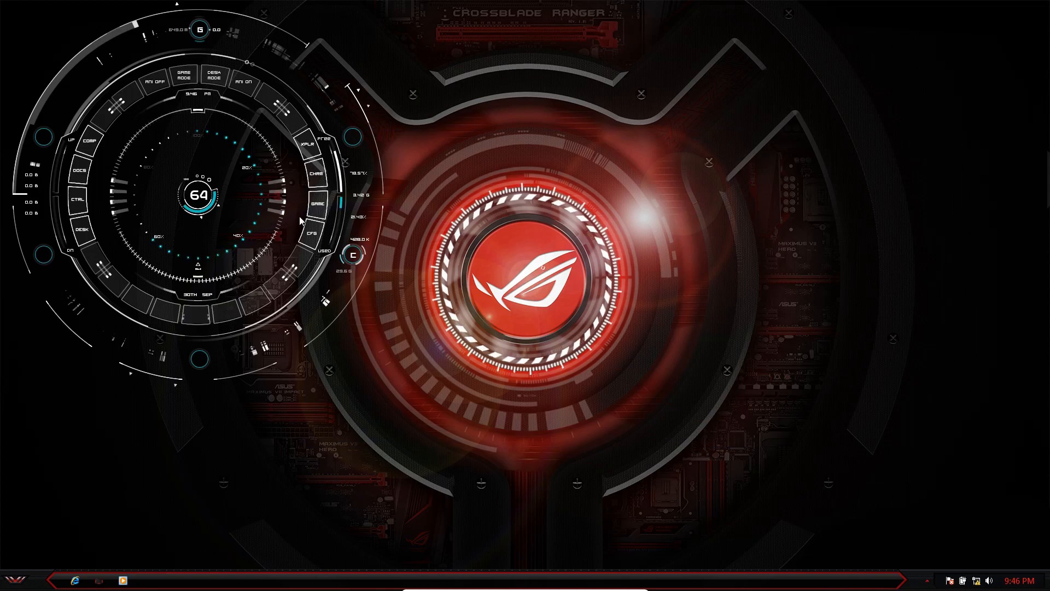
{"action": "left_click_drag", "start_coordinate": [300, 220], "coordinate": [652, 346]}
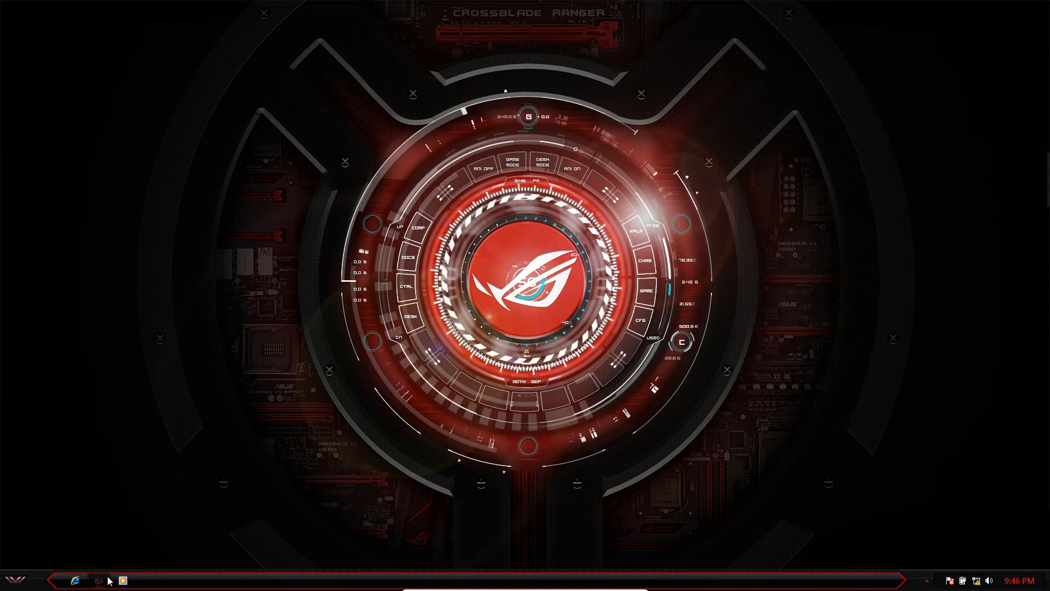
Load the Animation 2.ini skin from the GAM Animation folder.
{"action": "left_click", "coordinate": [927, 582]}
{"action": "left_click", "coordinate": [937, 525]}
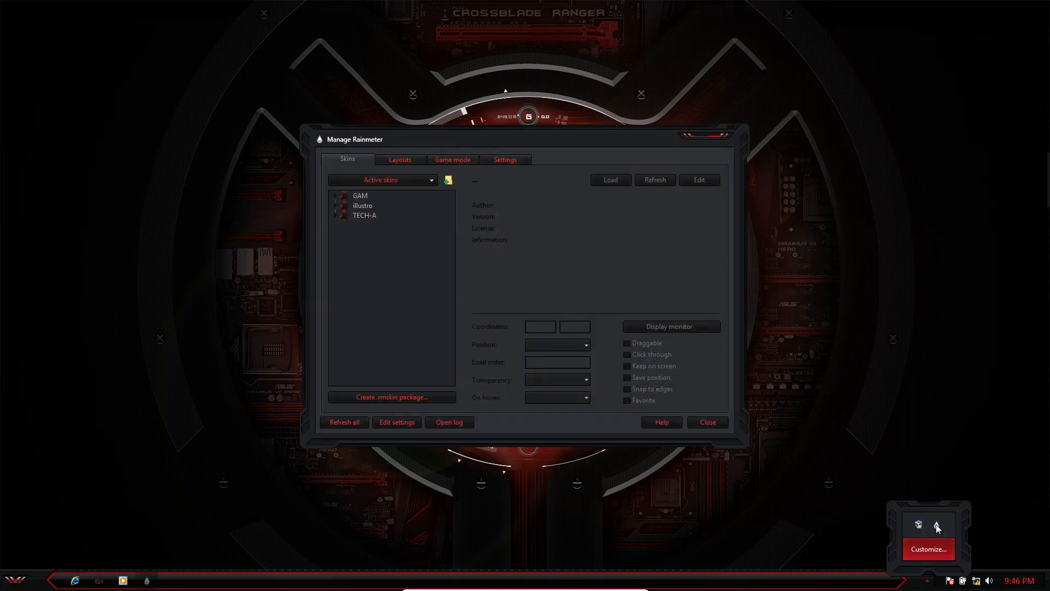
{"action": "double_click", "coordinate": [359, 197]}
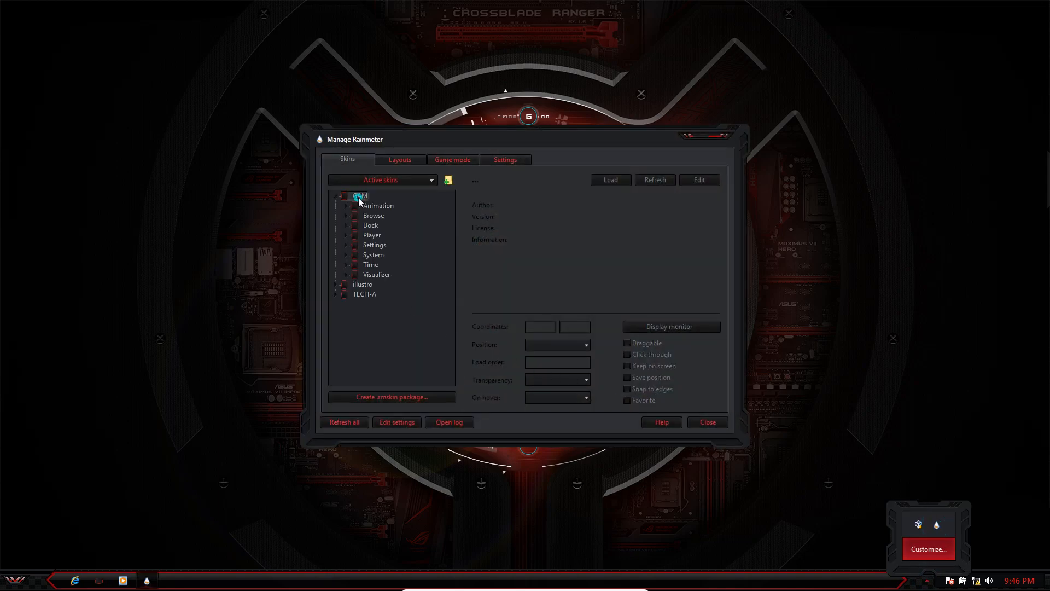
{"action": "double_click", "coordinate": [375, 205]}
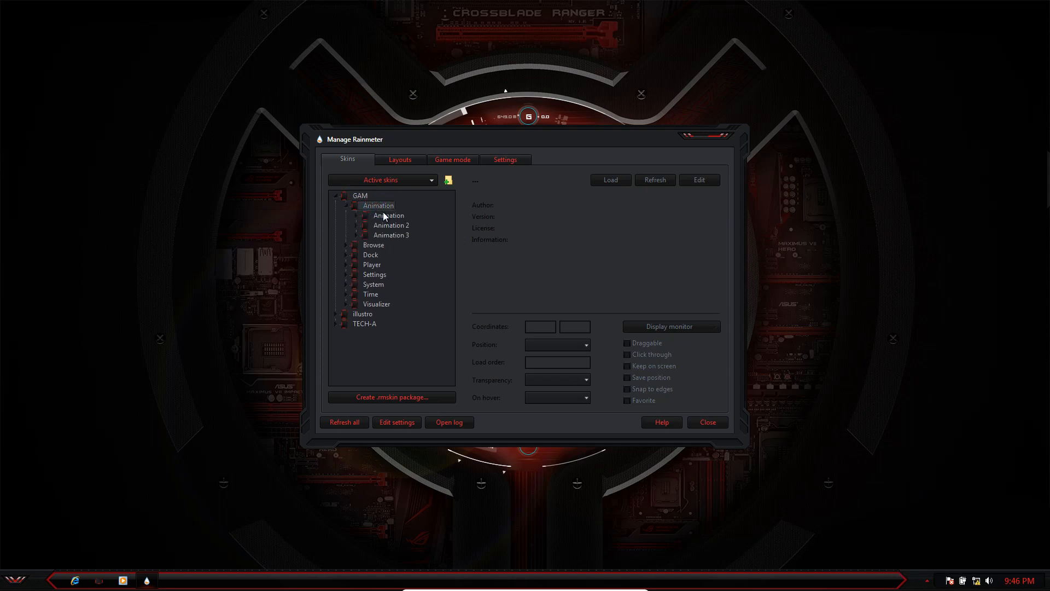
{"action": "double_click", "coordinate": [388, 225]}
{"action": "double_click", "coordinate": [390, 235]}
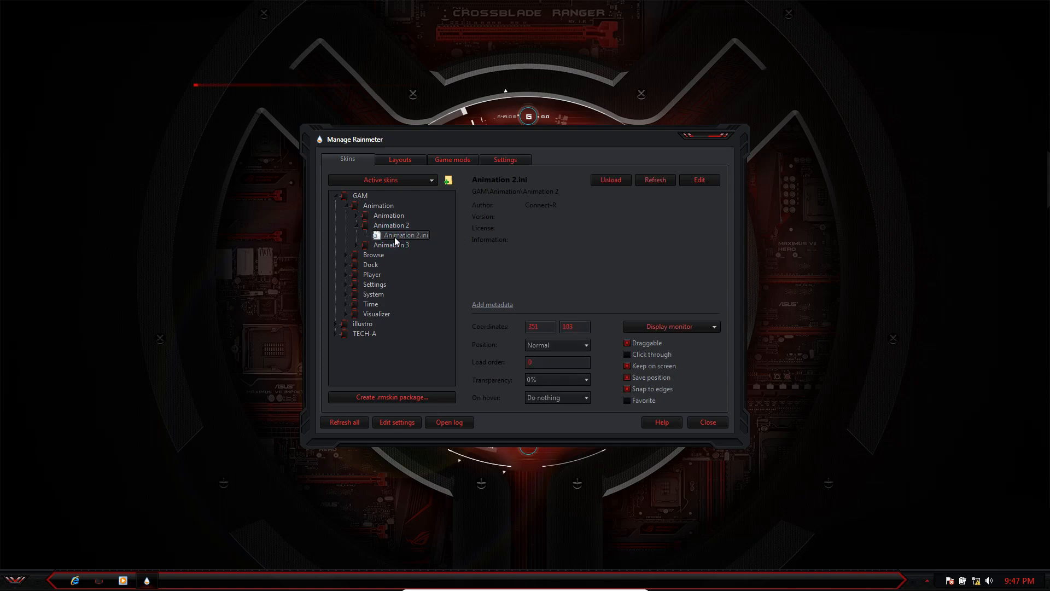
Change the Scale variable in the Animation 2 skin's file and save it.
{"action": "right_click", "coordinate": [296, 86]}
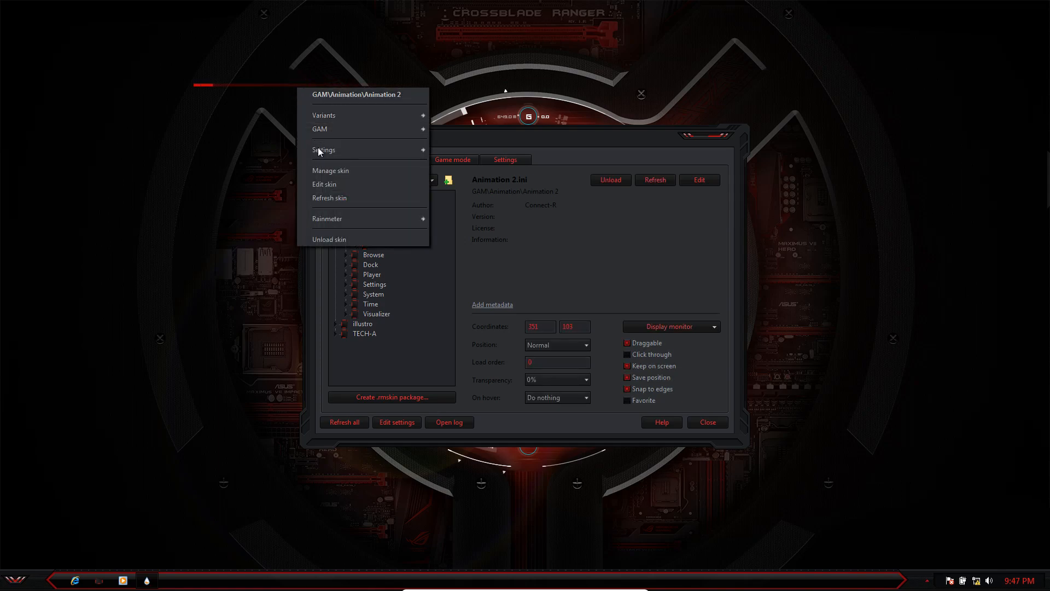
{"action": "left_click", "coordinate": [323, 183]}
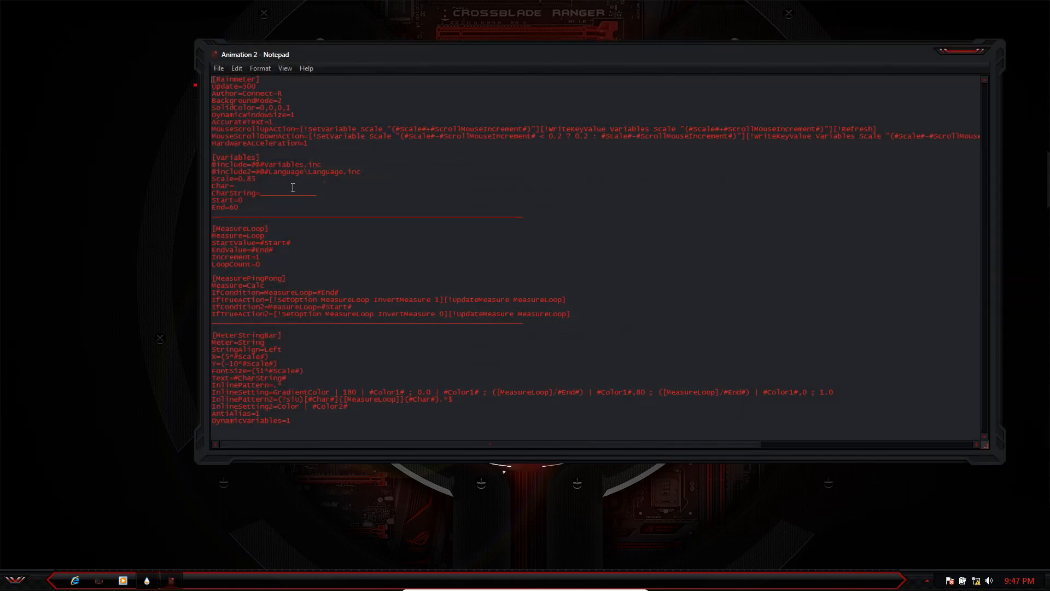
{"action": "mouse_move", "coordinate": [262, 181]}
{"action": "left_mouse_down"}
{"action": "mouse_move", "coordinate": [211, 179]}
{"action": "mouse_move", "coordinate": [246, 182]}
{"action": "left_mouse_up"}
{"action": "left_click_drag", "start_coordinate": [254, 180], "coordinate": [243, 181]}
{"action": "left_click", "coordinate": [219, 71]}
{"action": "left_click", "coordinate": [234, 108]}
{"action": "left_click", "coordinate": [967, 54]}
Refresh the Animation 2 skin and move its red bar onto the slot below the wallpaper's CROSSBLADE RANGER text.
{"action": "right_click", "coordinate": [323, 83]}
{"action": "left_click", "coordinate": [359, 194]}
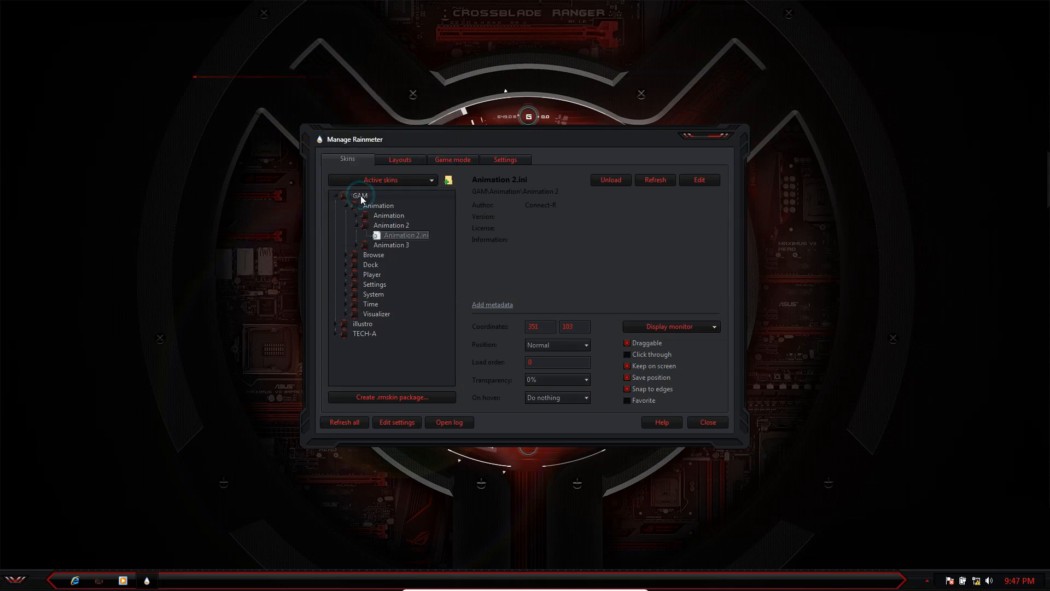
{"action": "left_click", "coordinate": [245, 77]}
Load the GAM Browse.ini and Dock.ini skins and close the skin manager.
{"action": "double_click", "coordinate": [378, 256]}
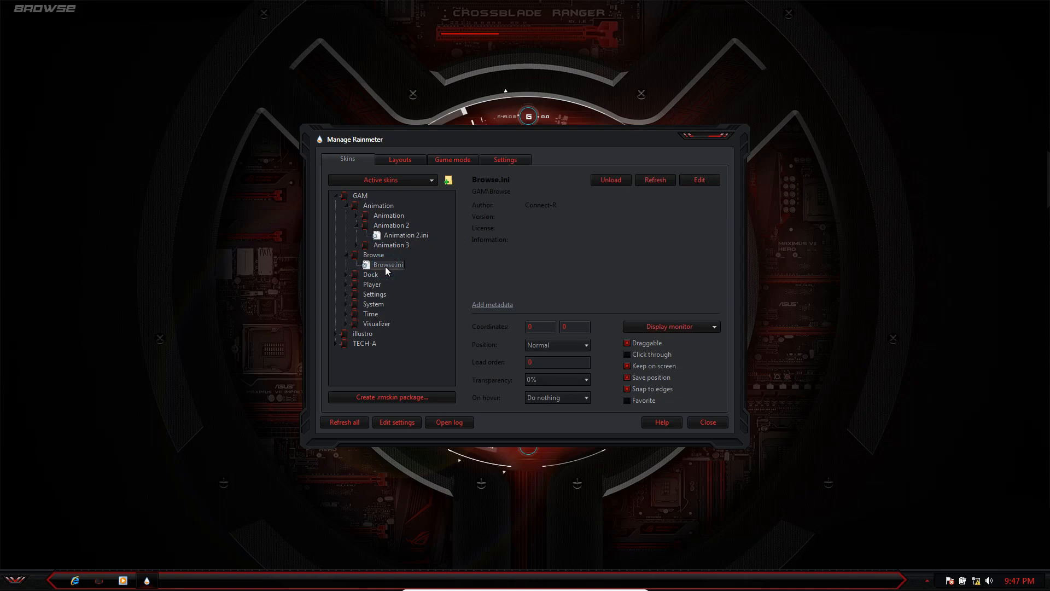
{"action": "double_click", "coordinate": [374, 274]}
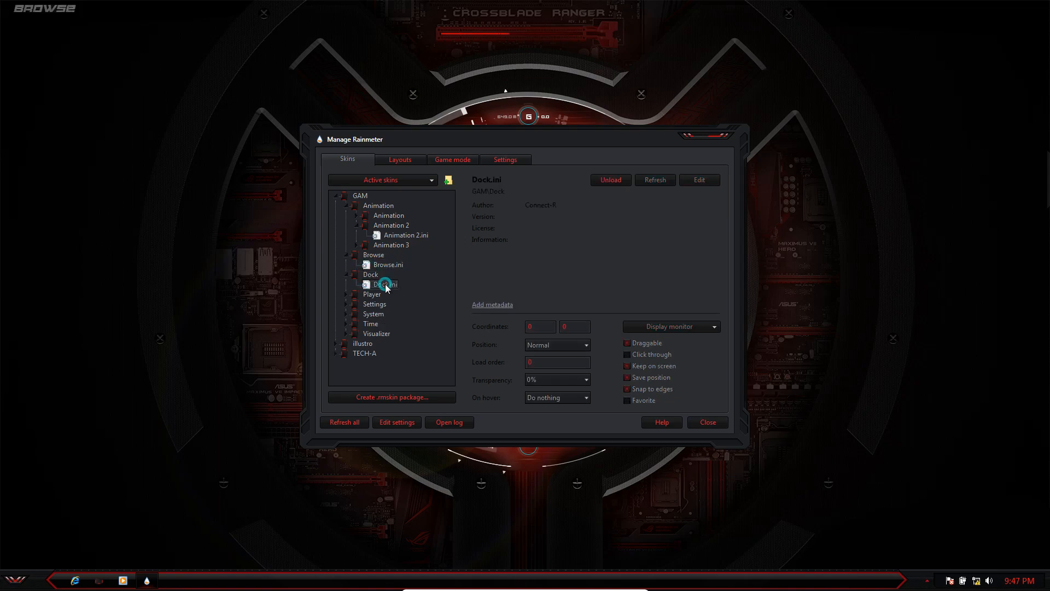
{"action": "left_click", "coordinate": [712, 136]}
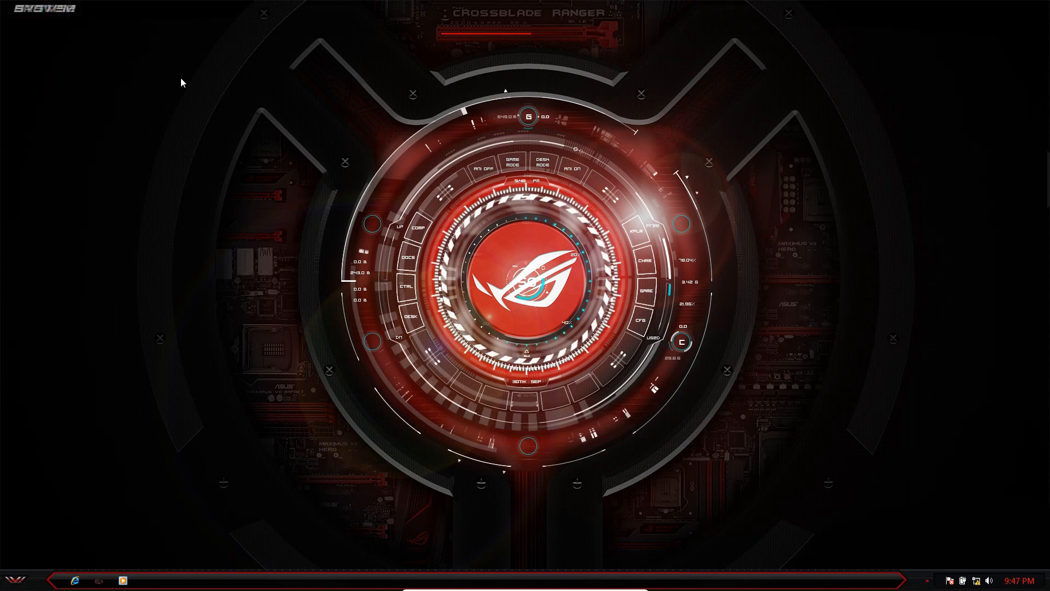
Place the SYSTEM and BROWSE skins level with each other over the circuit areas on either side of the central ring.
{"action": "mouse_move", "coordinate": [58, 12]}
{"action": "left_click_drag", "start_coordinate": [71, 60], "coordinate": [277, 332]}
{"action": "mouse_move", "coordinate": [74, 16]}
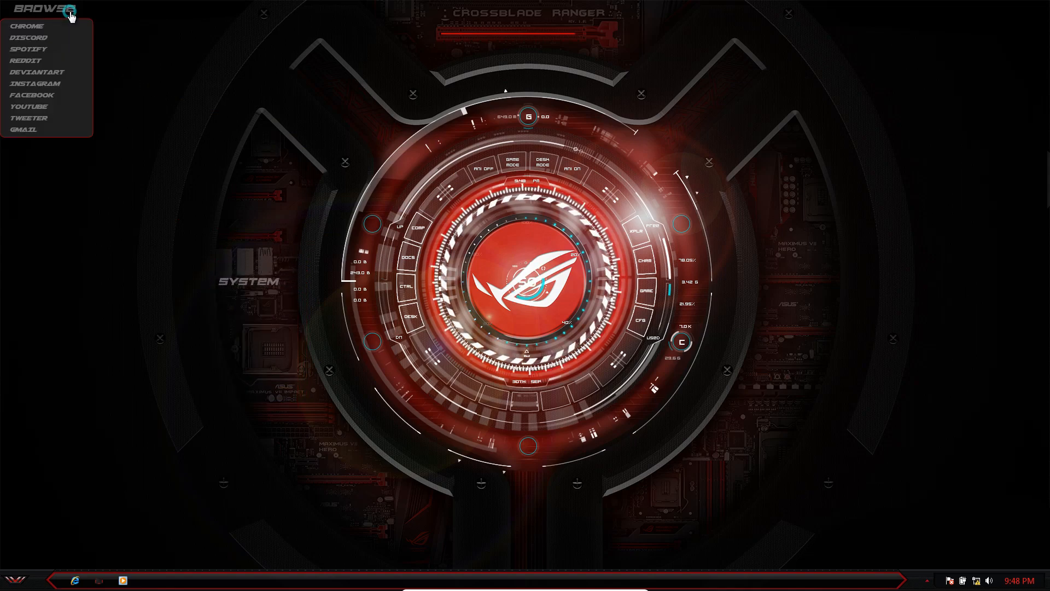
{"action": "left_click_drag", "start_coordinate": [77, 42], "coordinate": [829, 324]}
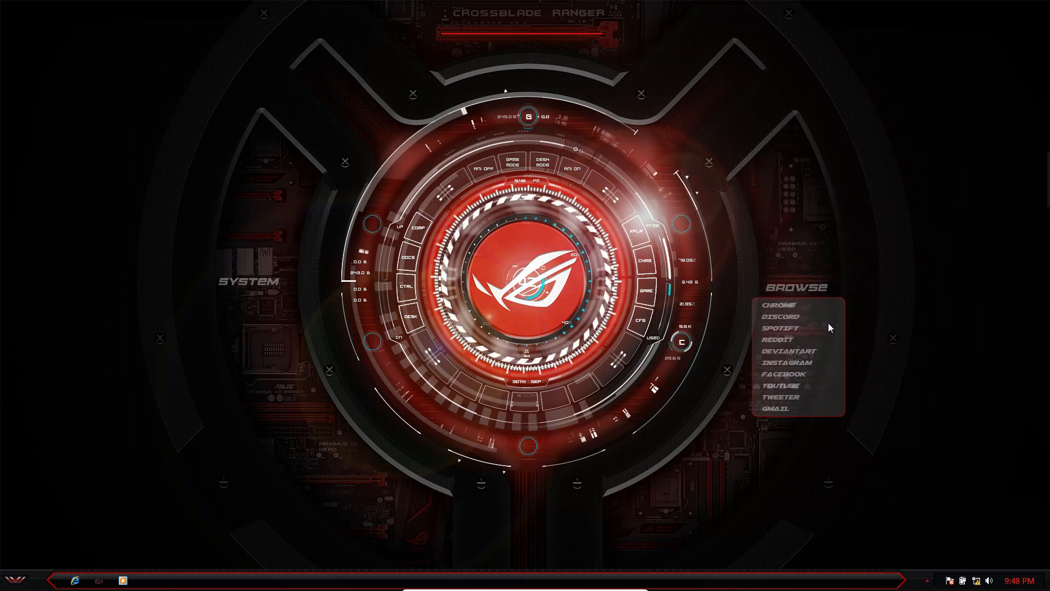
{"action": "mouse_move", "coordinate": [276, 289]}
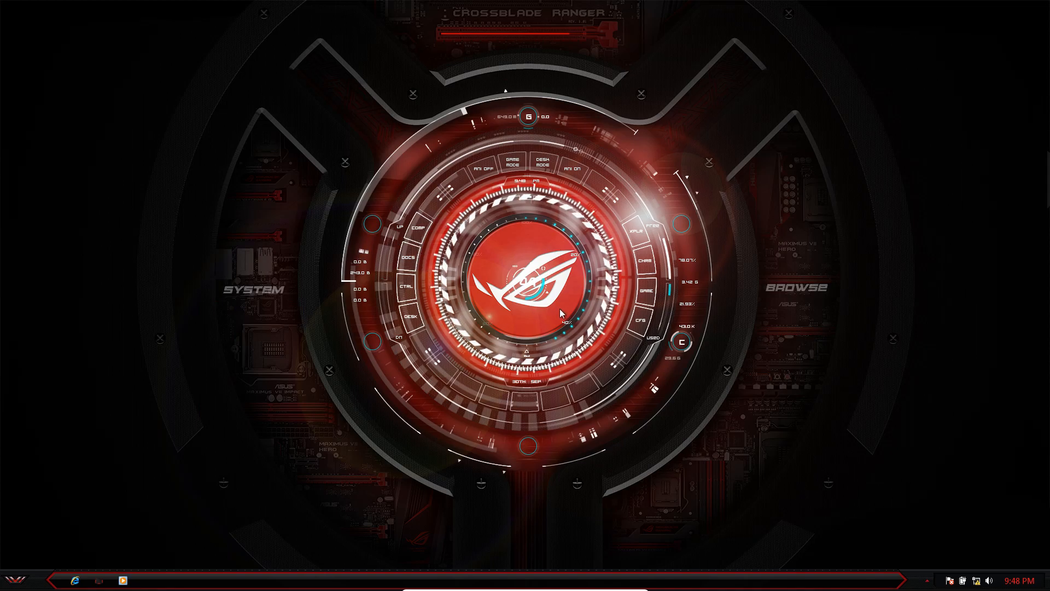
Test the SYSTEM skin by opening Computer from its list, and close the window again.
{"action": "left_click", "coordinate": [273, 292]}
{"action": "left_click", "coordinate": [250, 307]}
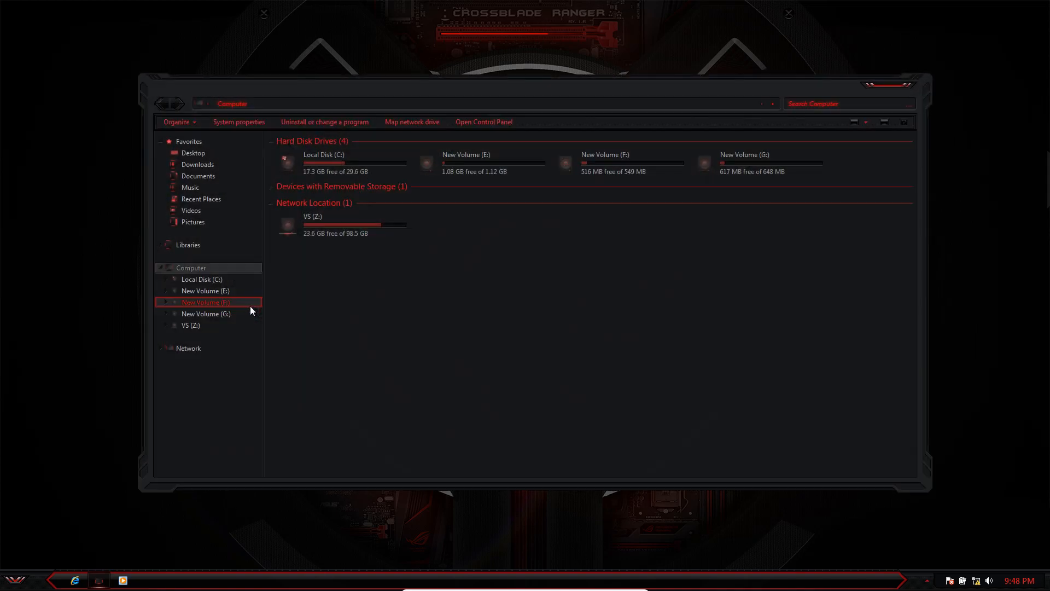
{"action": "left_click", "coordinate": [906, 84]}
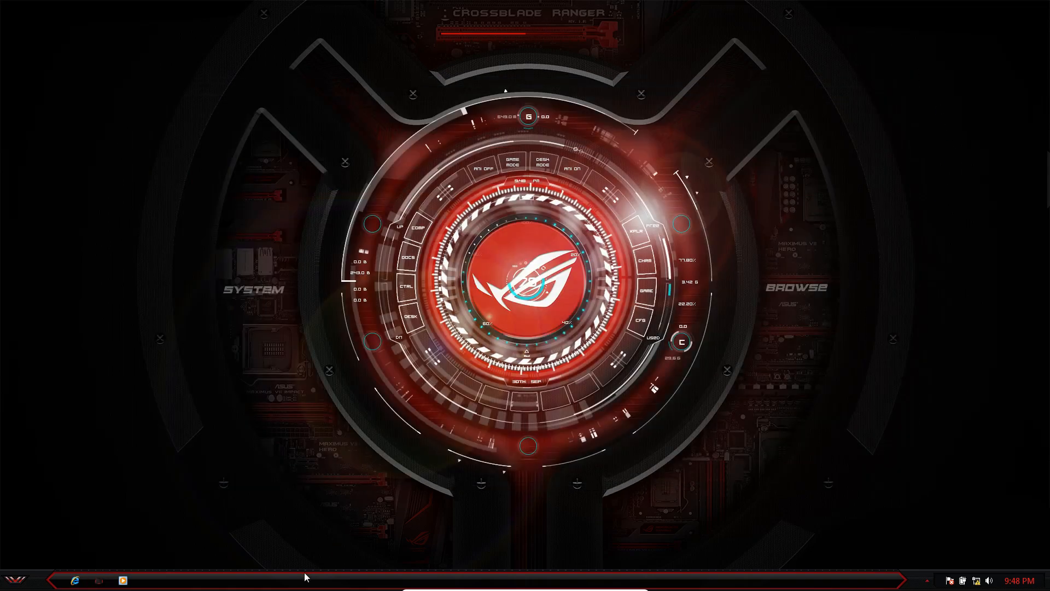
Set the taskbar to auto-hide.
{"action": "right_click", "coordinate": [293, 584]}
{"action": "left_click", "coordinate": [312, 567]}
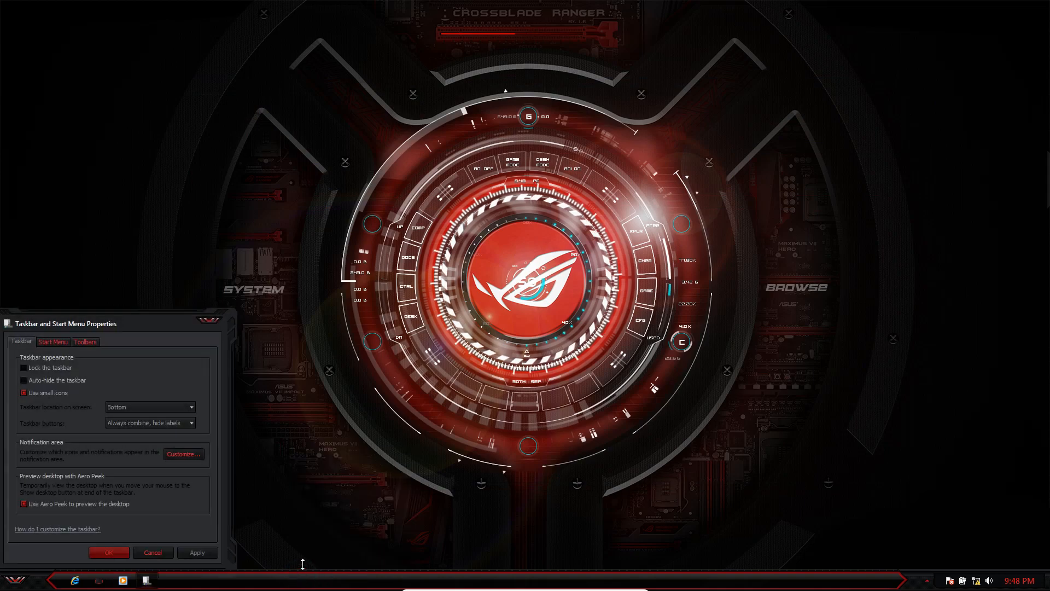
{"action": "left_click", "coordinate": [24, 380]}
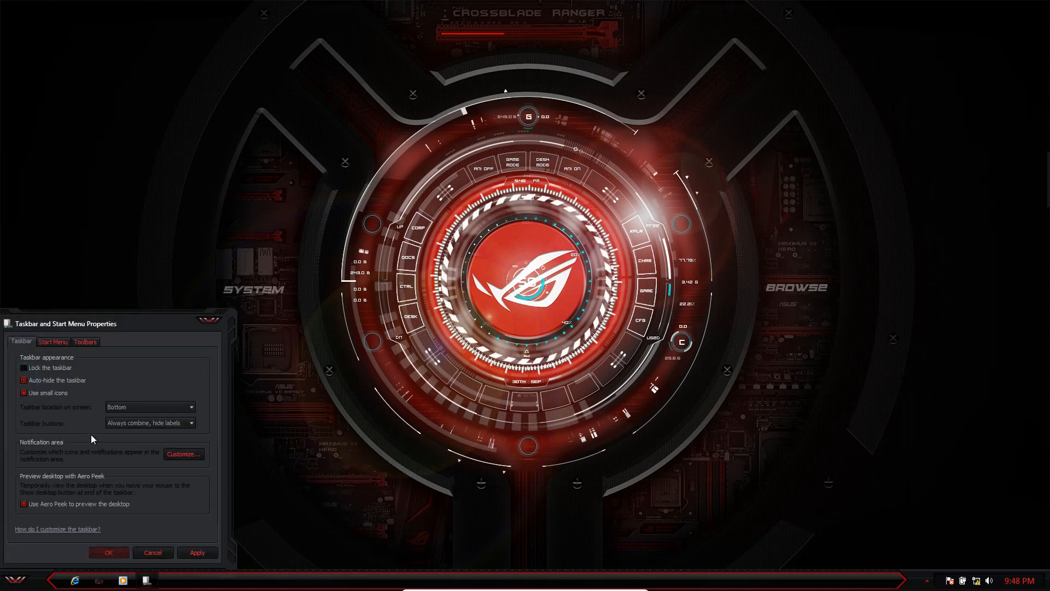
{"action": "left_click", "coordinate": [108, 551]}
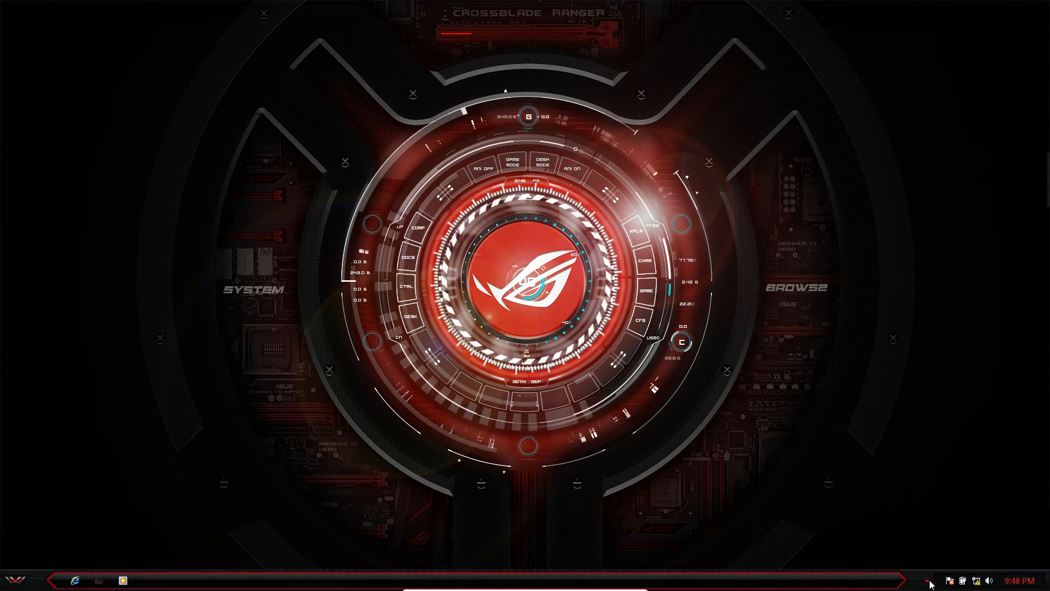
Load the GAM Time.ini skin and close the skin manager.
{"action": "left_click", "coordinate": [929, 581]}
{"action": "left_click", "coordinate": [936, 524]}
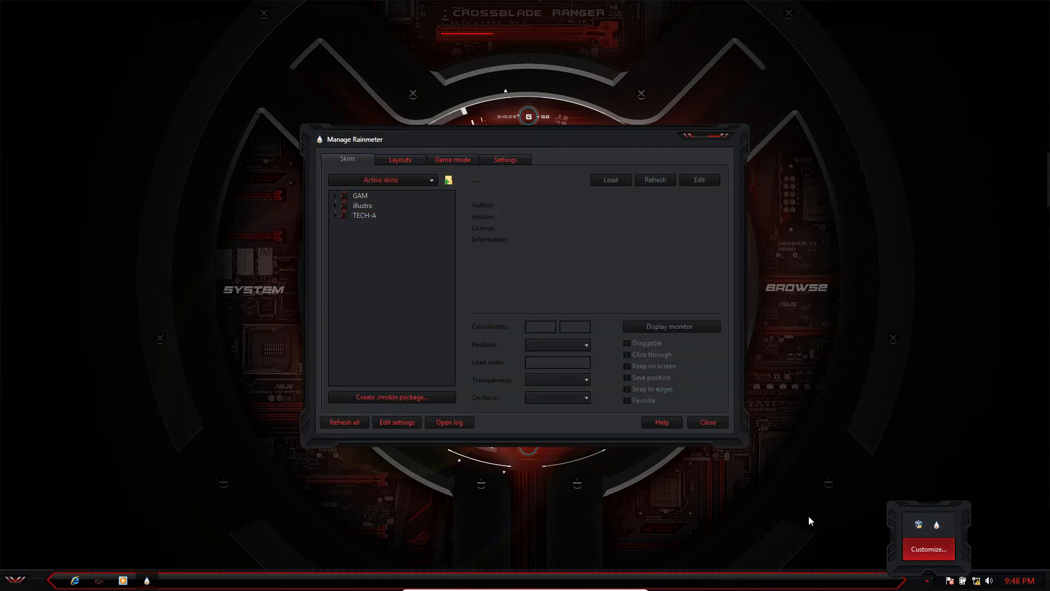
{"action": "left_click", "coordinate": [335, 196]}
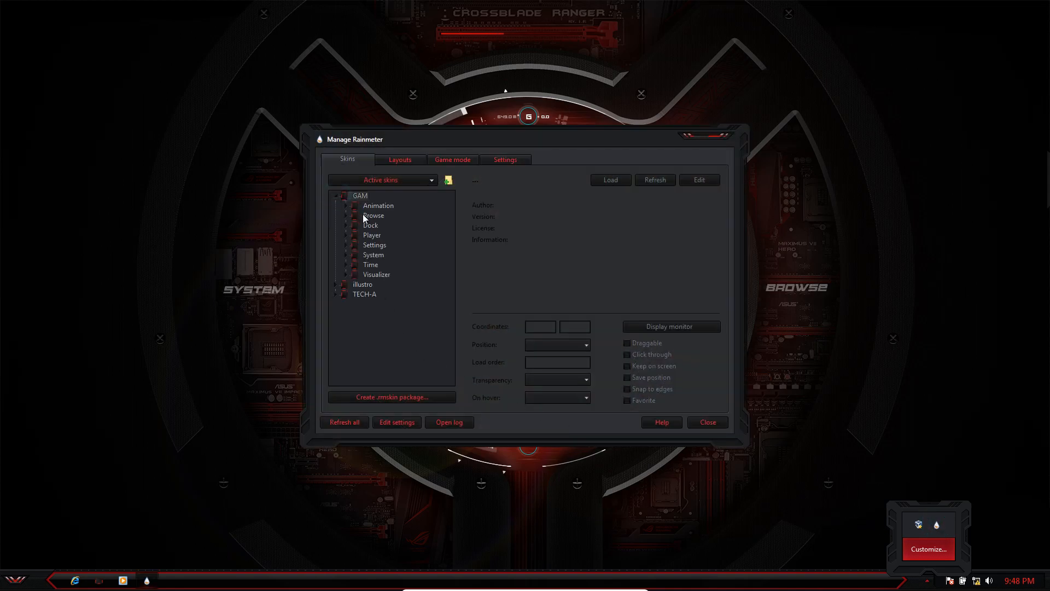
{"action": "double_click", "coordinate": [376, 267]}
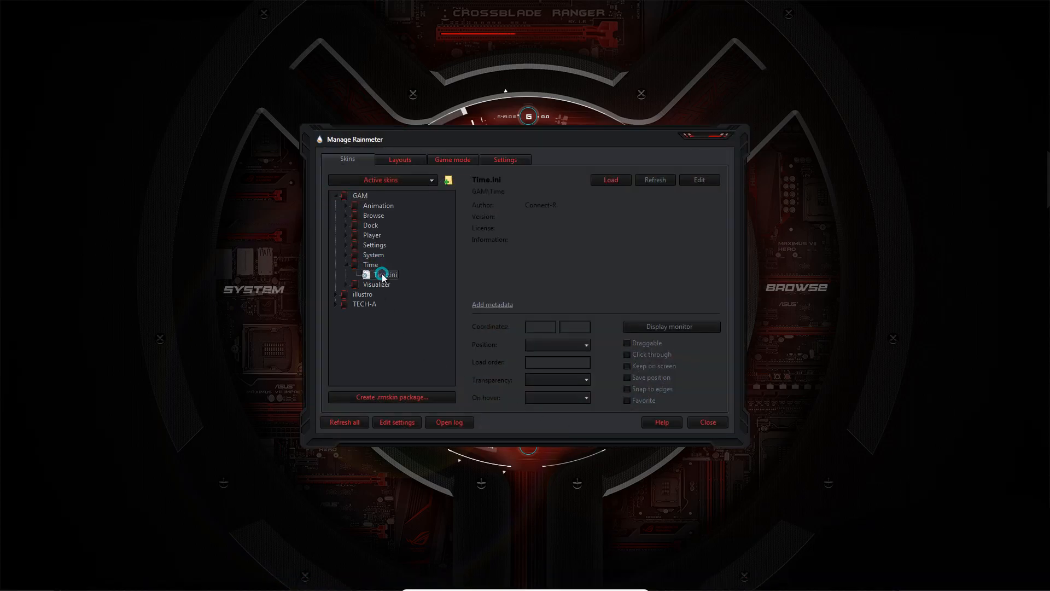
{"action": "double_click", "coordinate": [384, 277]}
{"action": "left_click", "coordinate": [729, 136]}
Move the time and date skin to the desktop's upper-right corner and scale it down.
{"action": "left_click_drag", "start_coordinate": [156, 46], "coordinate": [980, 34]}
{"action": "scroll", "coordinate": [984, 35], "scroll_direction": "down", "scroll_amount": 2}
{"action": "scroll", "coordinate": [967, 44], "scroll_direction": "down", "scroll_amount": 1}
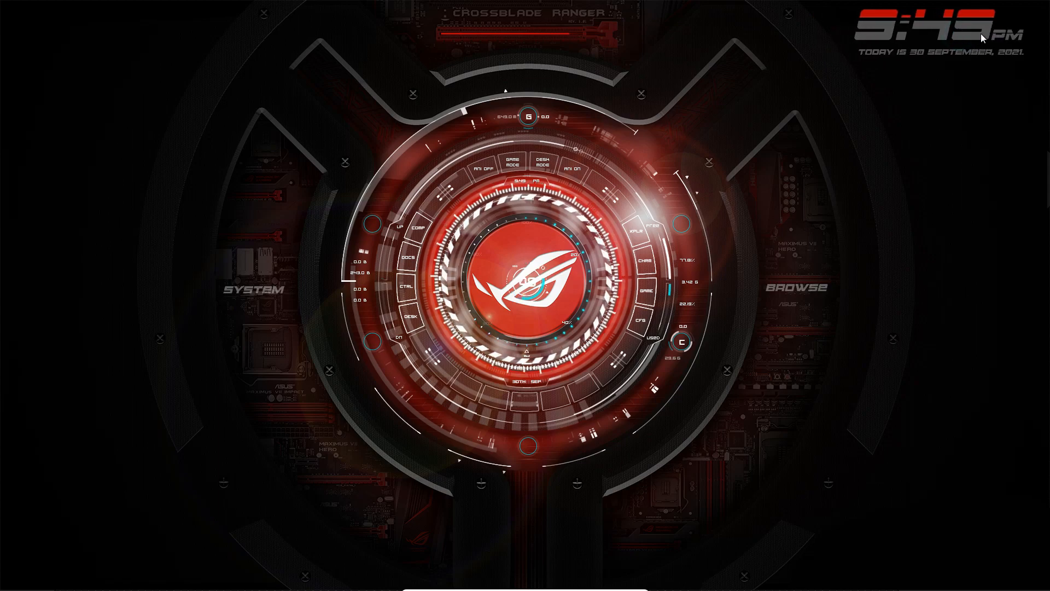
Recolour the time skin's Color 1 with a darker red sampled from the wallpaper, and move the skin slightly down.
{"action": "left_click", "coordinate": [983, 37]}
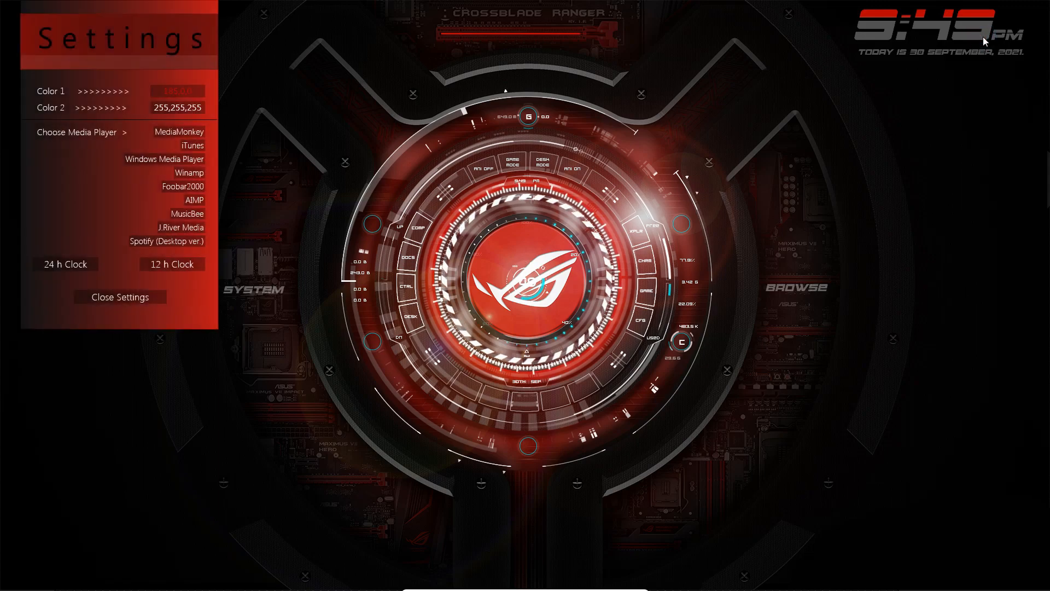
{"action": "left_click", "coordinate": [177, 93]}
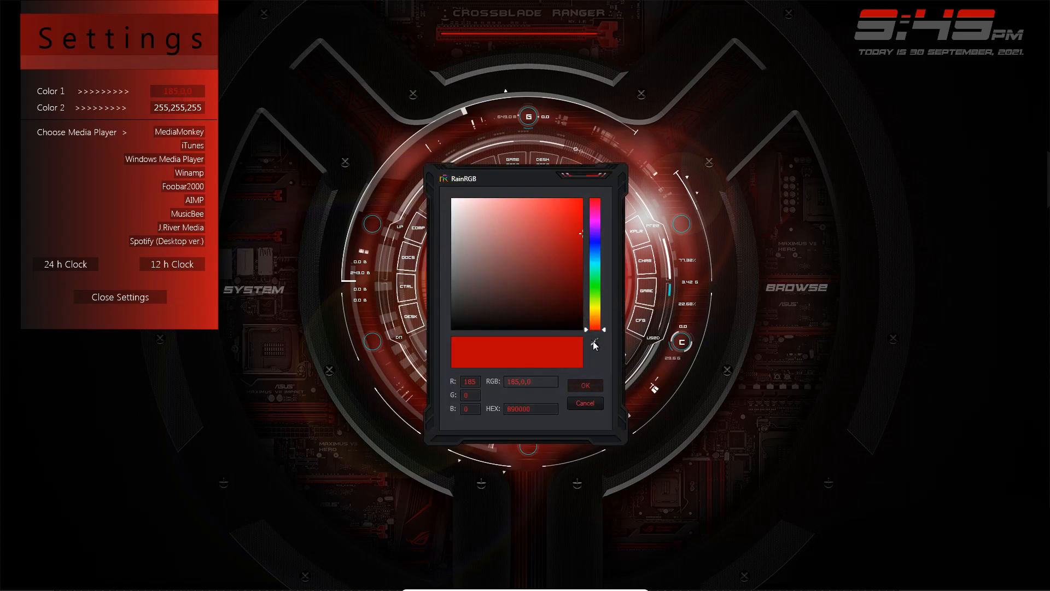
{"action": "left_click", "coordinate": [594, 344]}
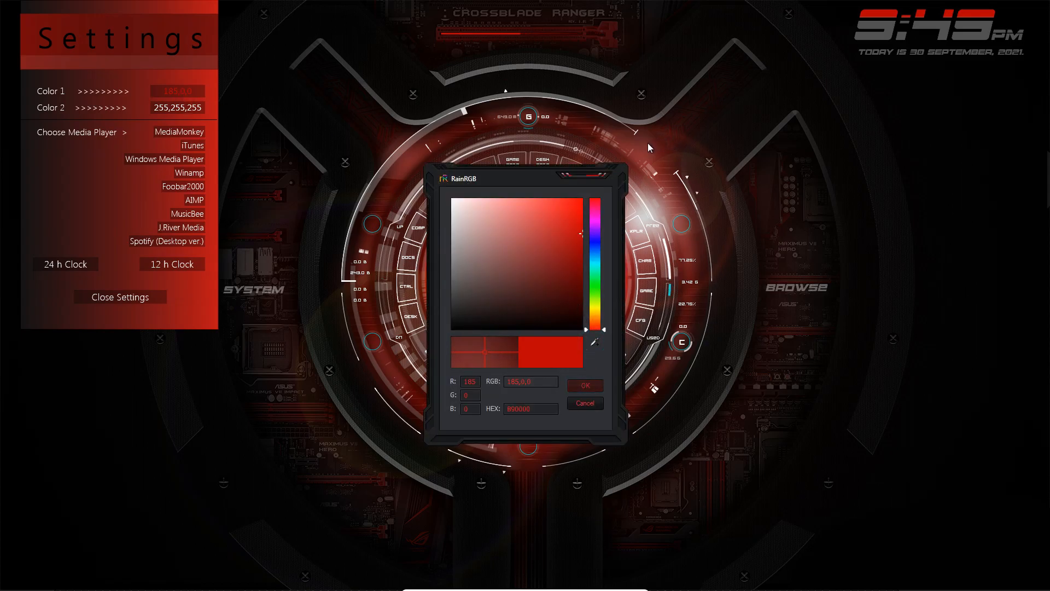
{"action": "left_click", "coordinate": [594, 383]}
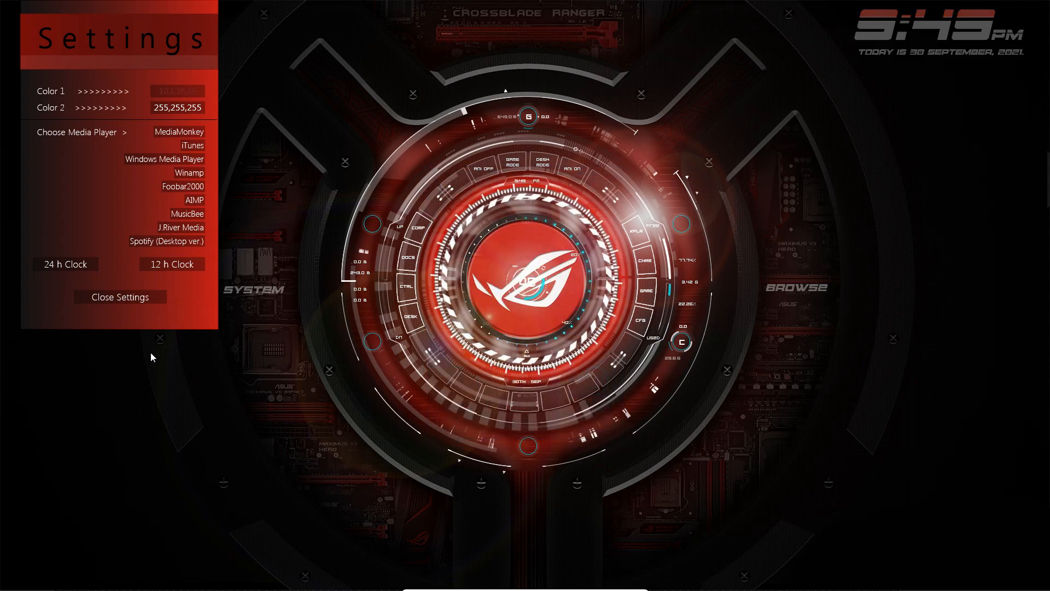
{"action": "left_click", "coordinate": [112, 299]}
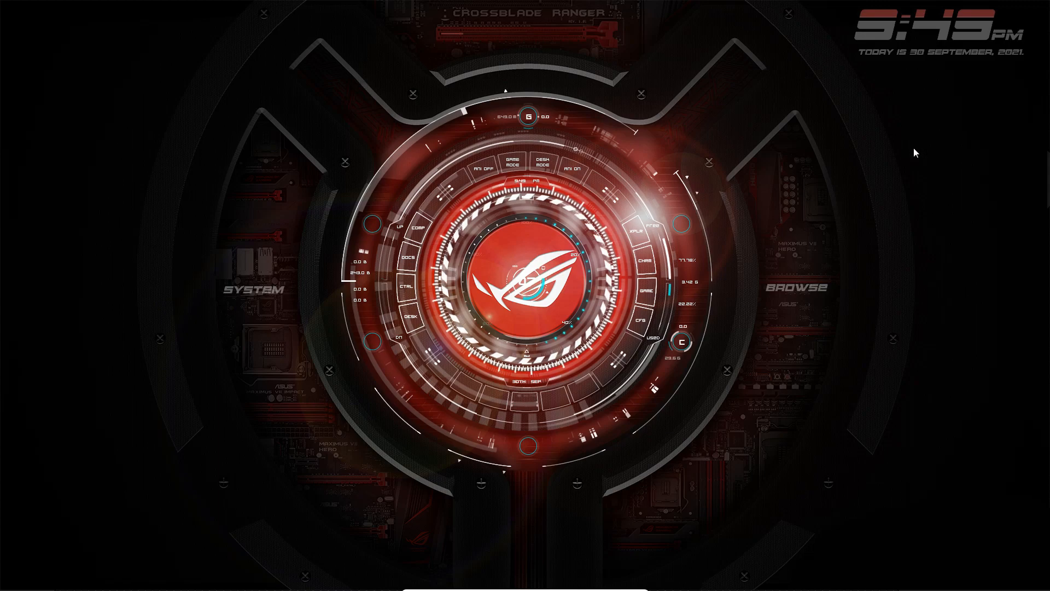
{"action": "left_click_drag", "start_coordinate": [888, 31], "coordinate": [890, 39]}
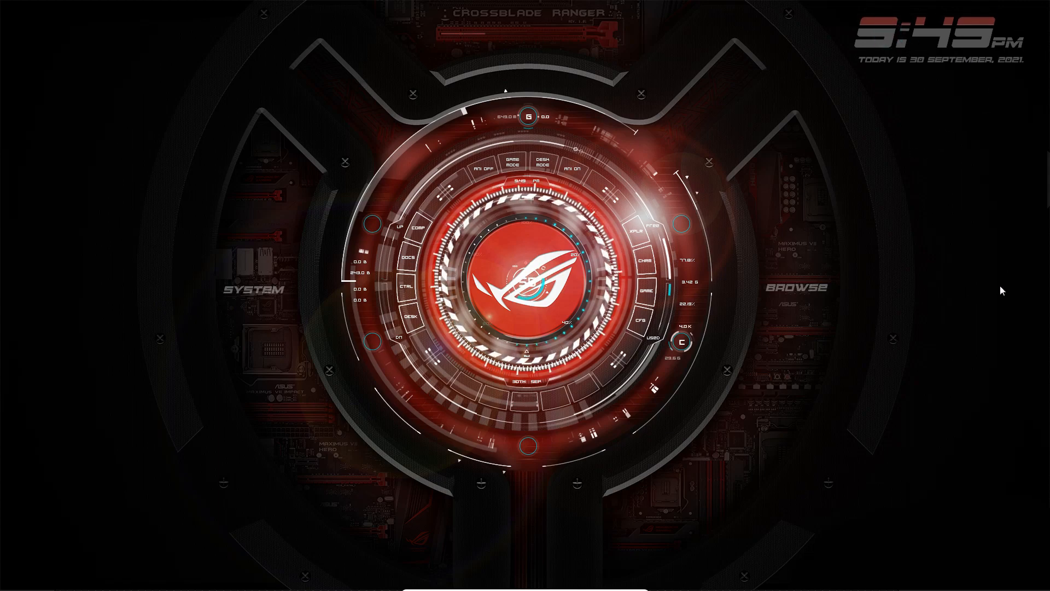
Open Computer from the SYSTEM skin, view the themed icons in Favorites and Local Disk (C:), and close the window.
{"action": "left_click", "coordinate": [250, 297]}
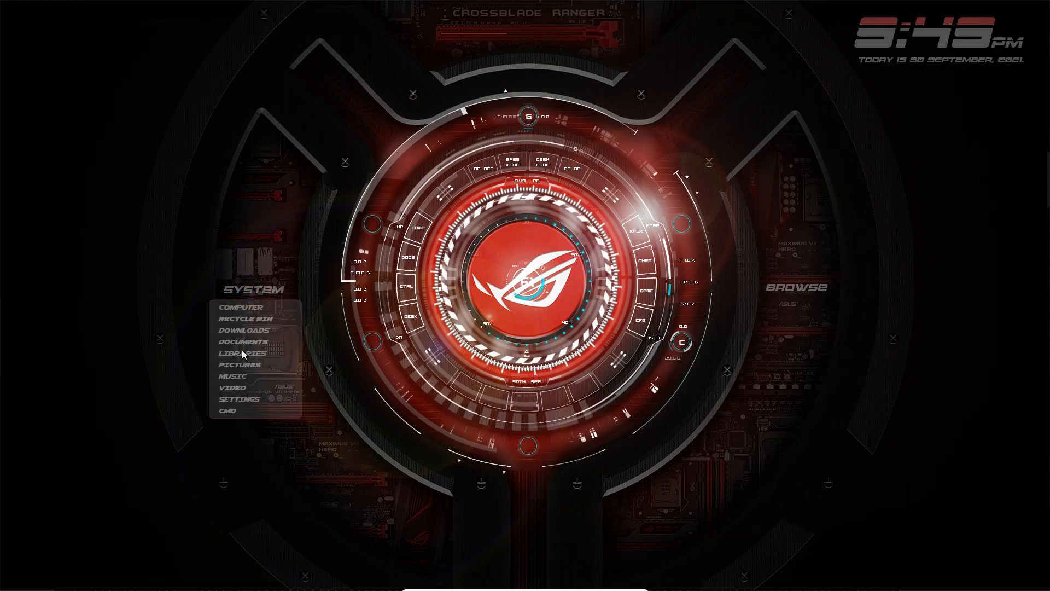
{"action": "left_click", "coordinate": [243, 311]}
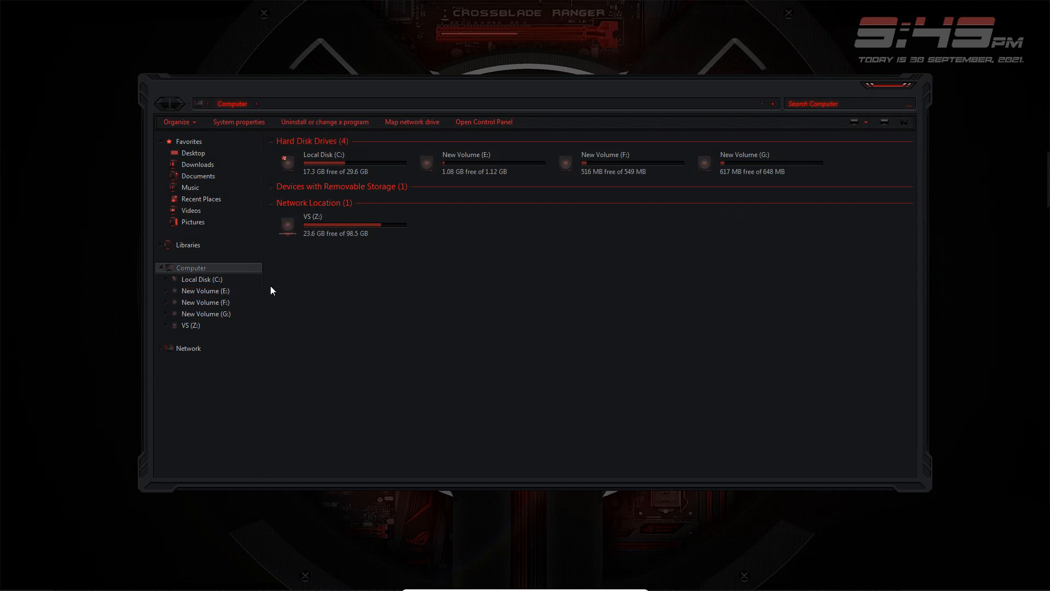
{"action": "left_click", "coordinate": [221, 143]}
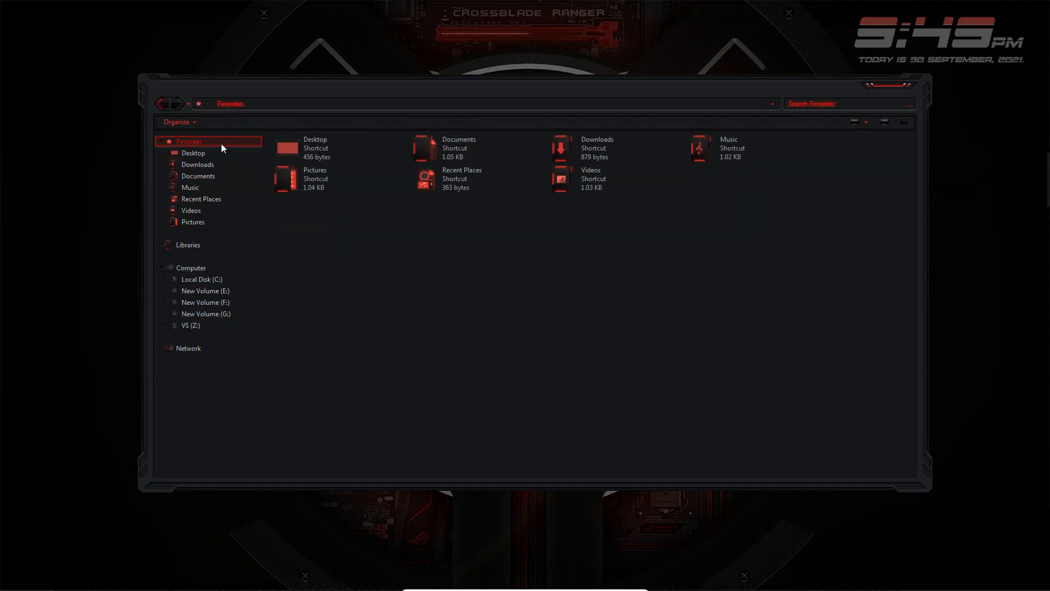
{"action": "left_click", "coordinate": [225, 267]}
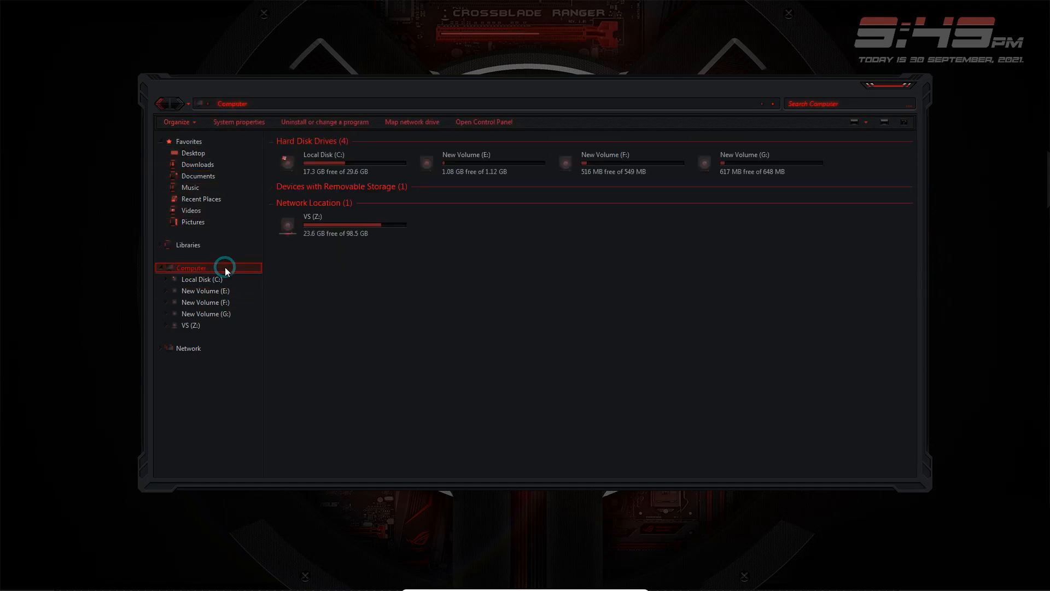
{"action": "double_click", "coordinate": [328, 172]}
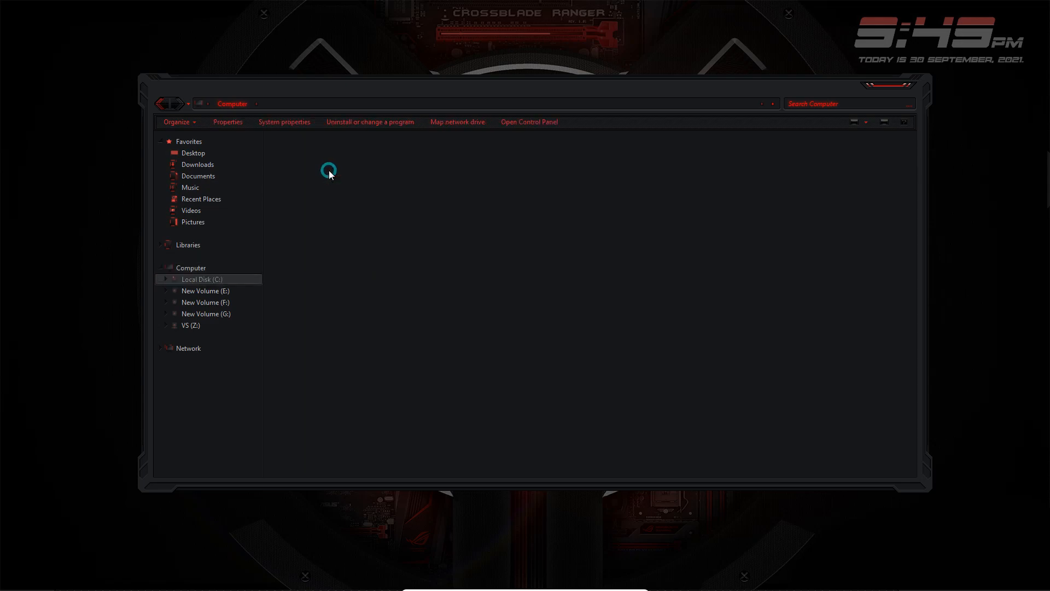
{"action": "scroll", "coordinate": [330, 170], "scroll_direction": "down", "scroll_amount": 3}
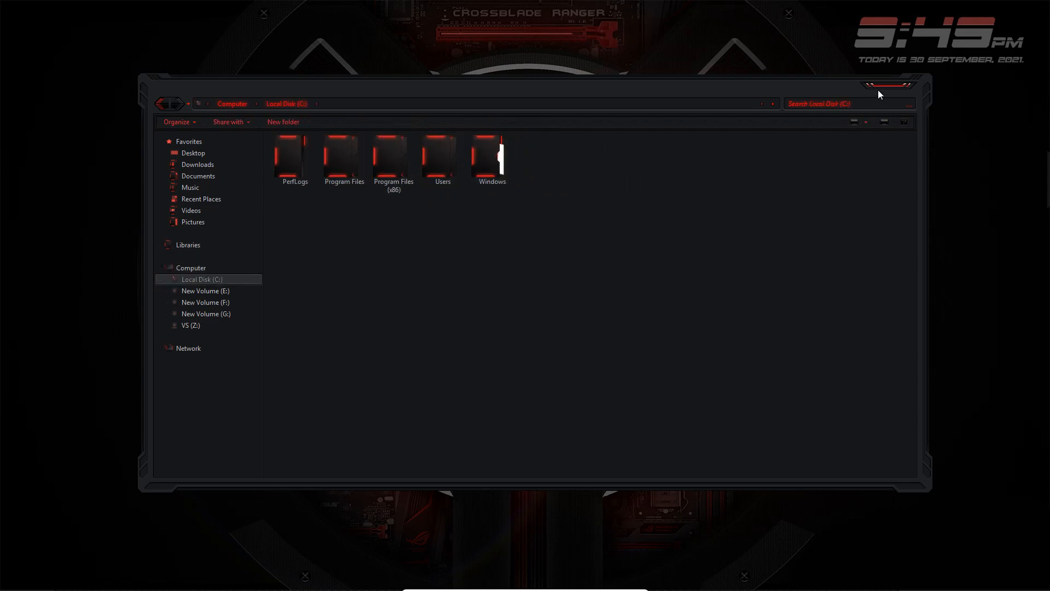
{"action": "left_click", "coordinate": [905, 83]}
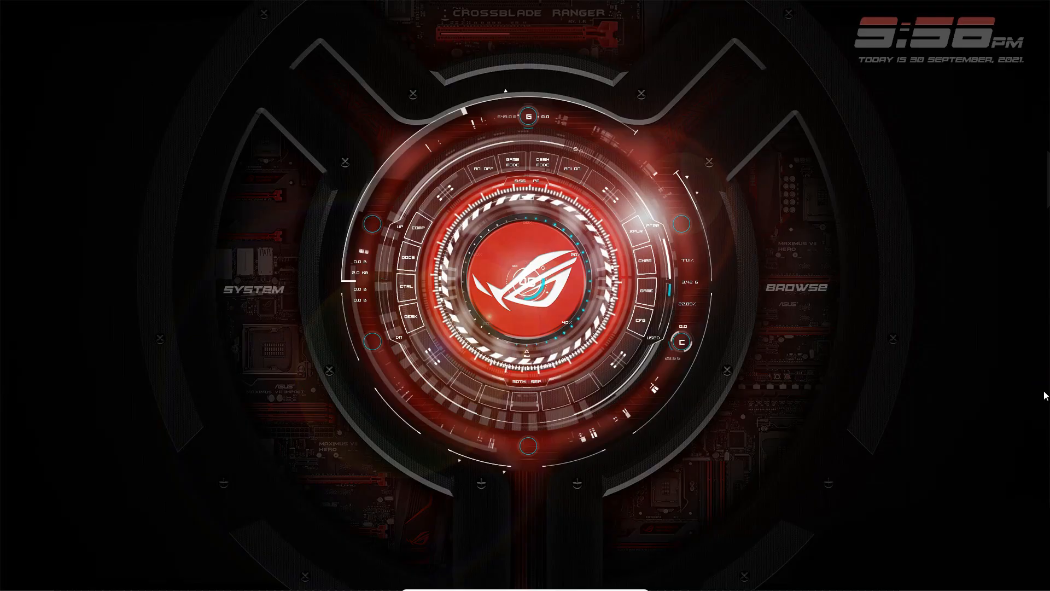
Apply the Windows 7 Aero theme and close the Personalization window.
{"action": "right_click", "coordinate": [802, 361]}
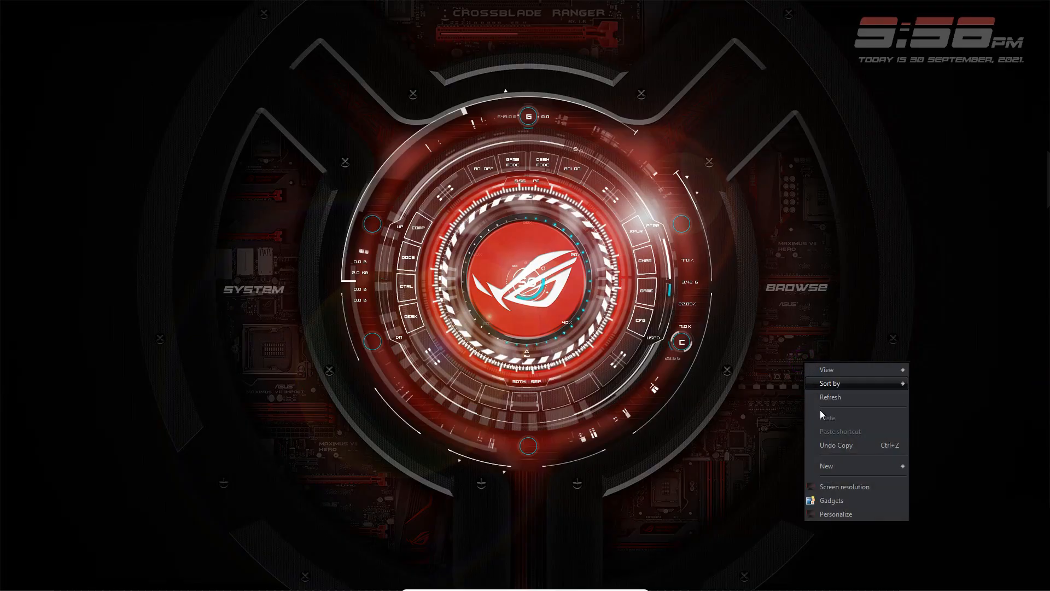
{"action": "left_click", "coordinate": [823, 514]}
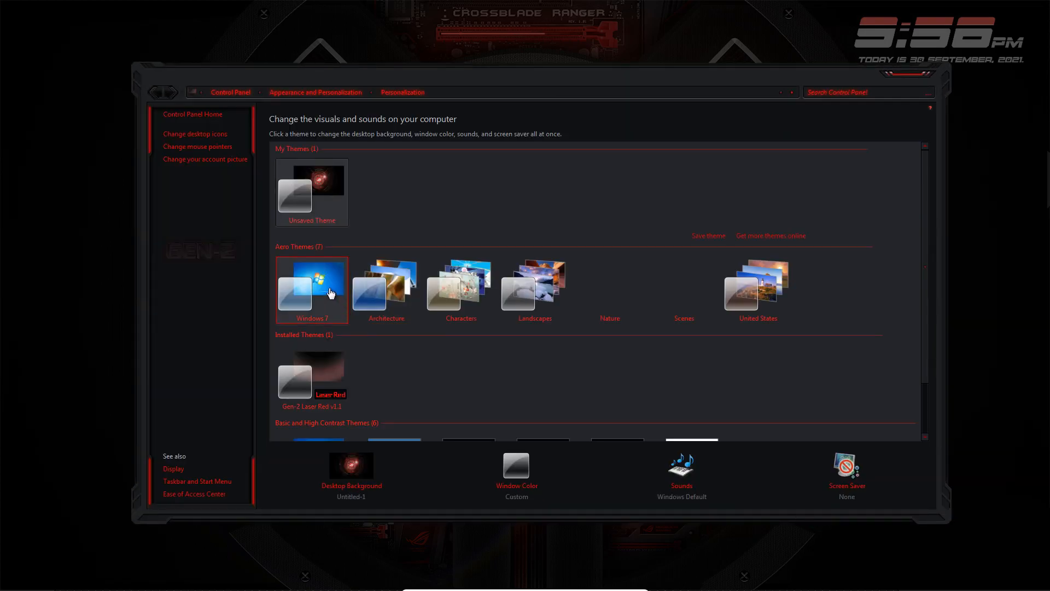
{"action": "left_click", "coordinate": [330, 289]}
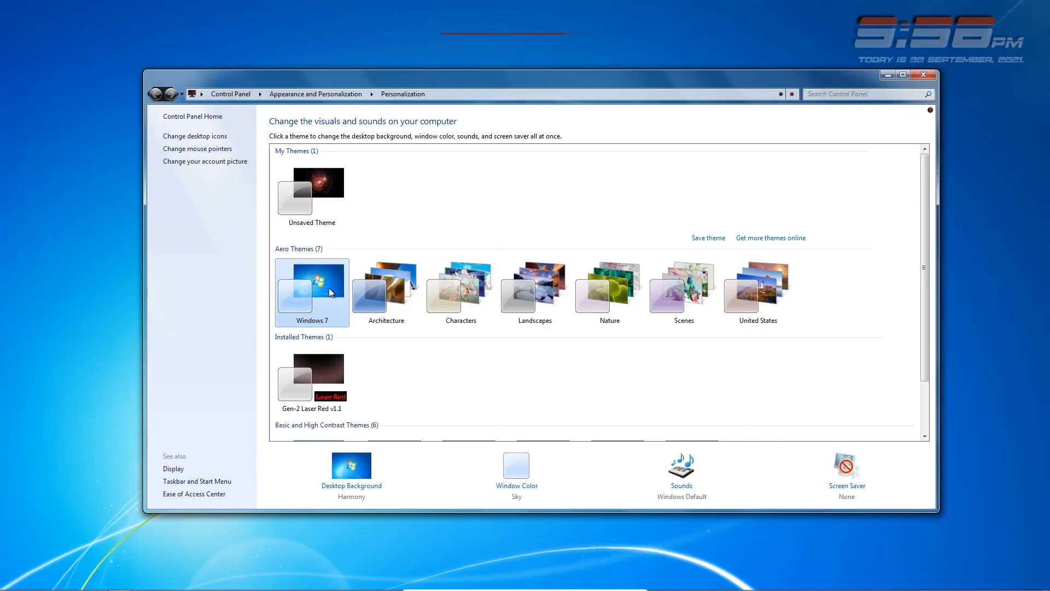
{"action": "left_click", "coordinate": [923, 75]}
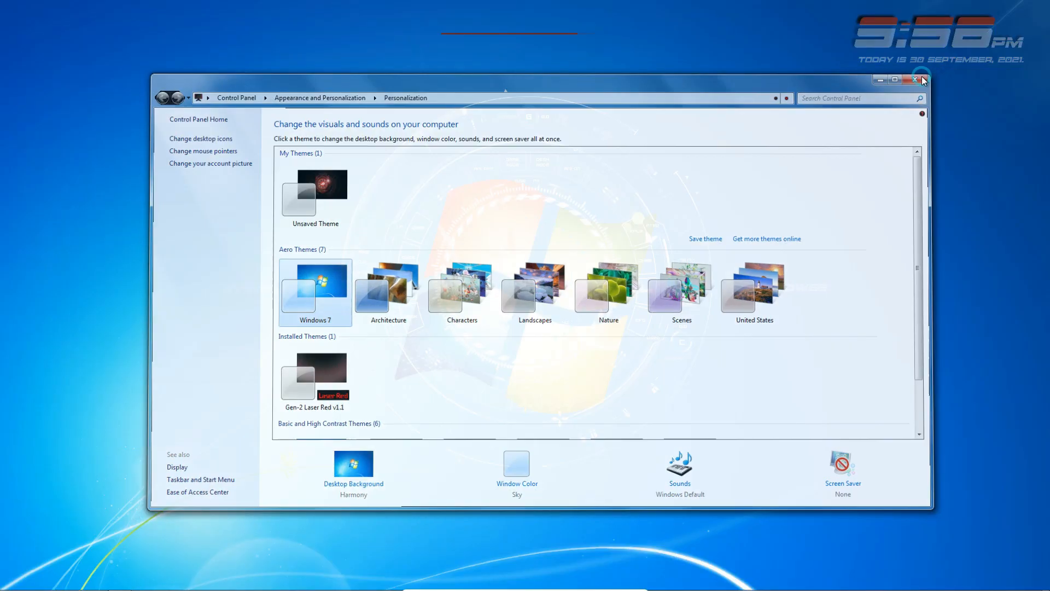
{"action": "right_click", "coordinate": [947, 51]}
{"action": "left_click", "coordinate": [930, 344]}
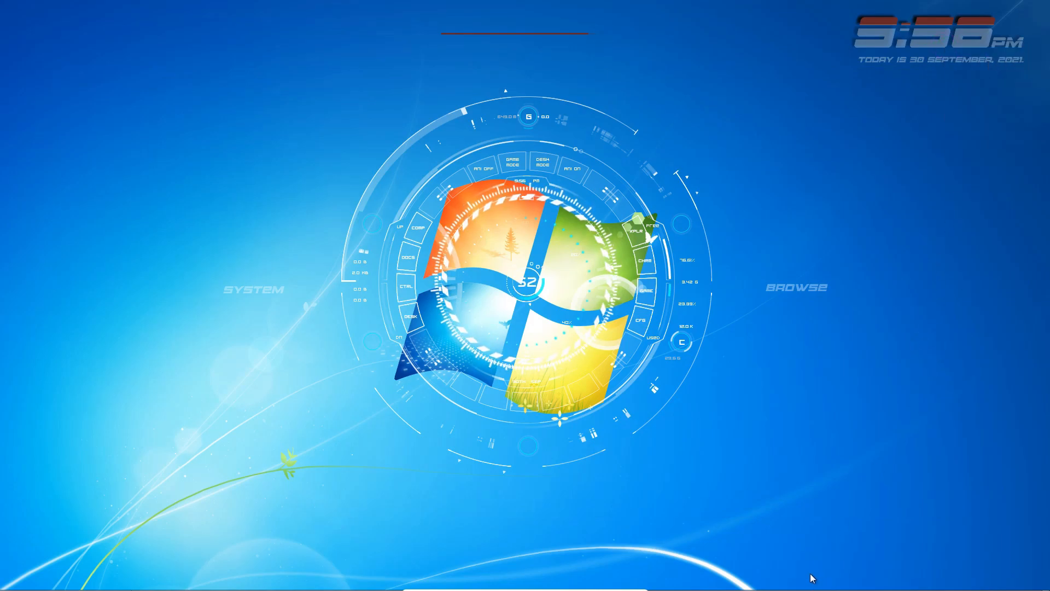
Turn off auto-hide for the taskbar.
{"action": "right_click", "coordinate": [807, 584]}
{"action": "left_click", "coordinate": [839, 583]}
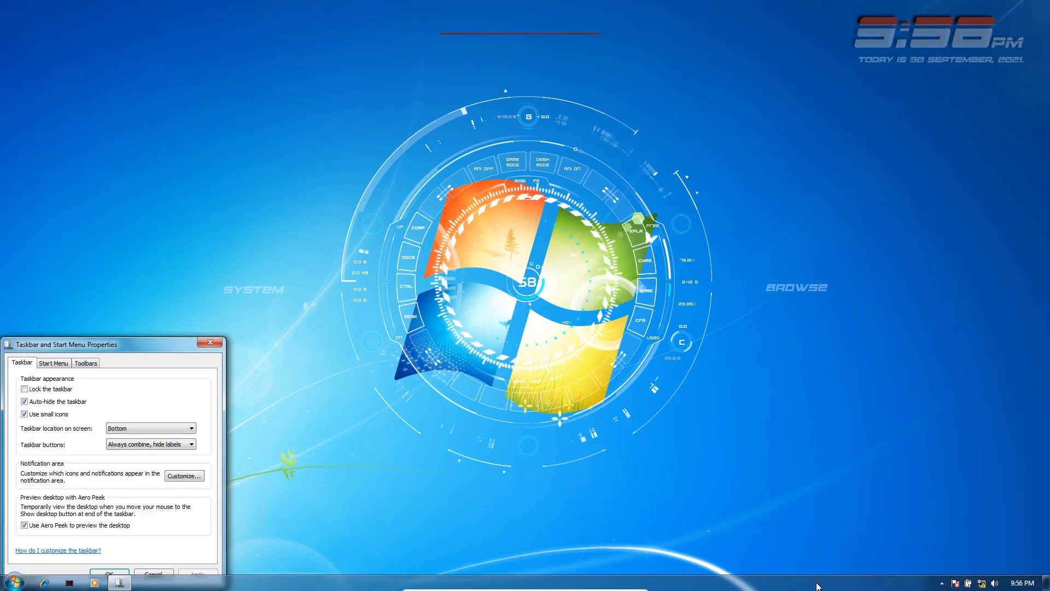
{"action": "left_click", "coordinate": [75, 401]}
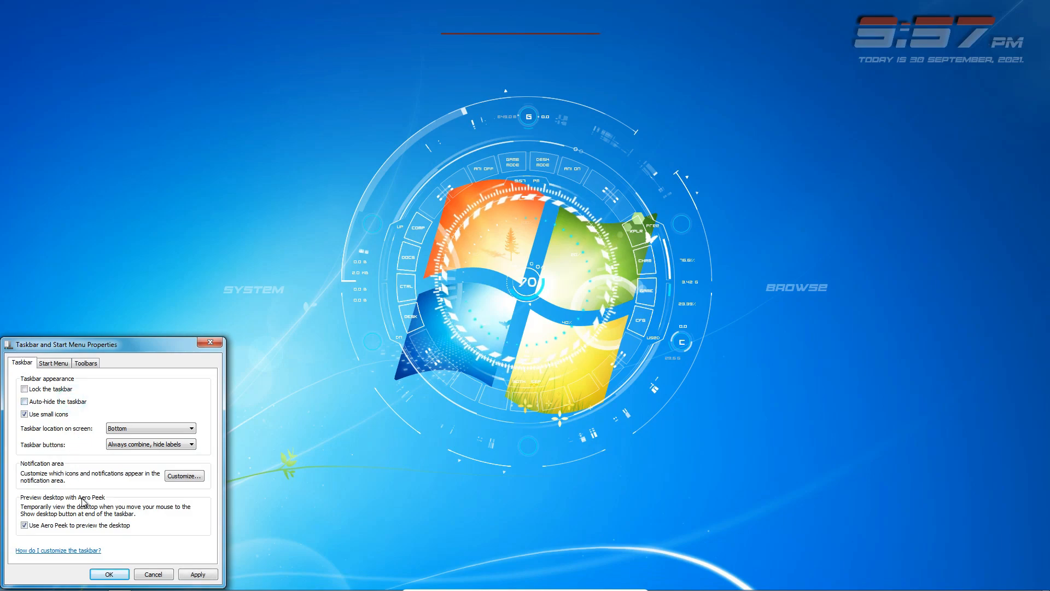
{"action": "left_click", "coordinate": [107, 572]}
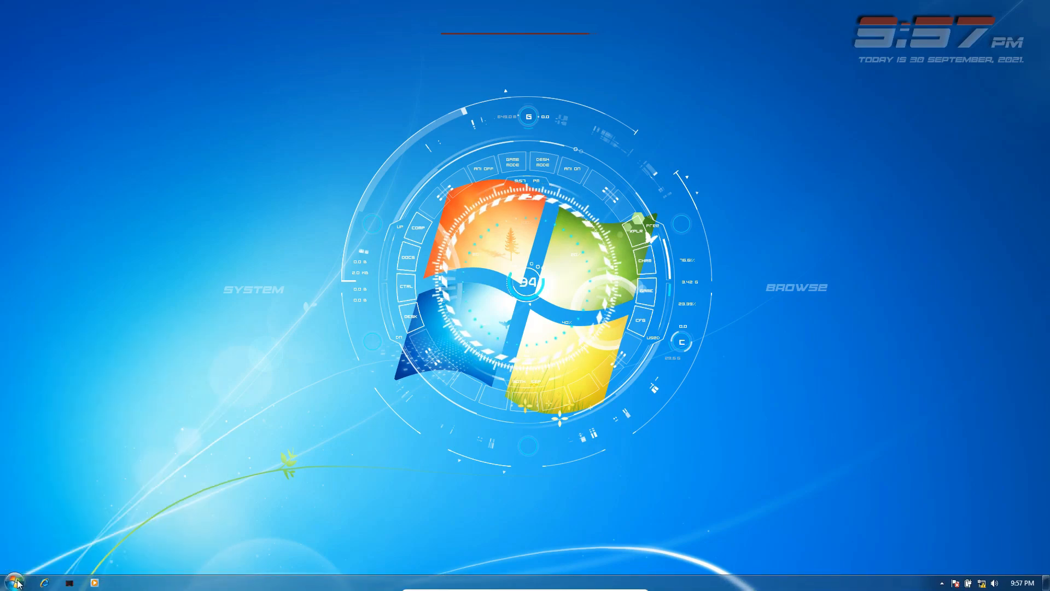
Uninstall Rainmeter through Programs and Features without removing the personal settings and files.
{"action": "left_click", "coordinate": [15, 582]}
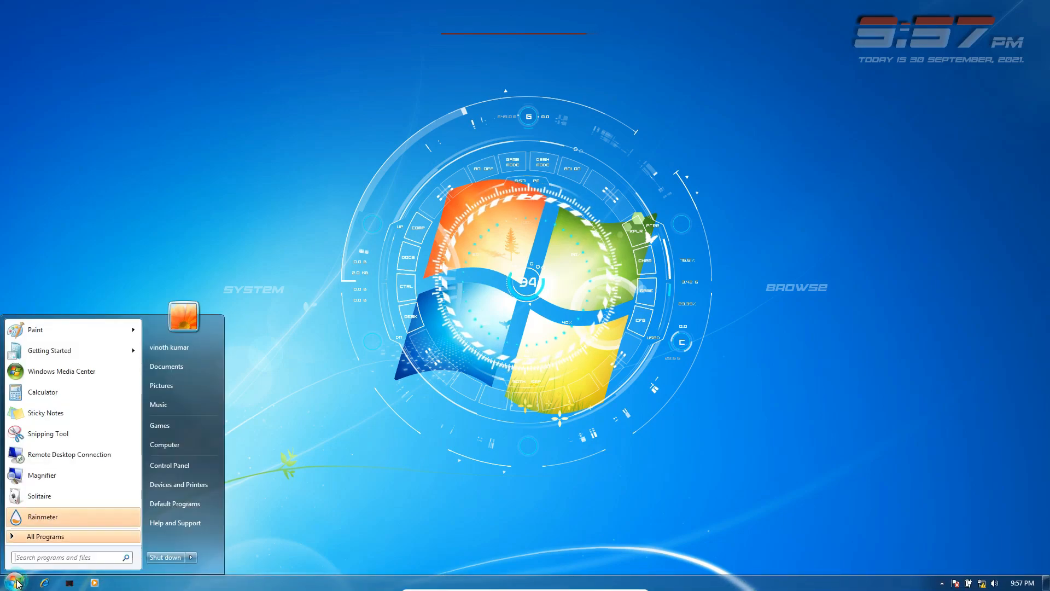
{"action": "left_click", "coordinate": [161, 464]}
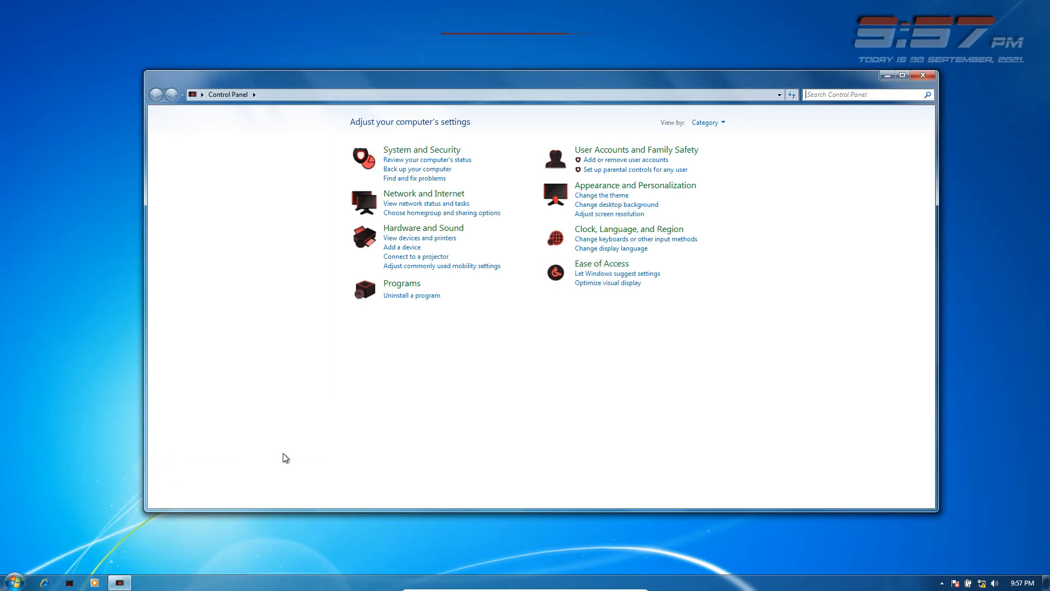
{"action": "left_click", "coordinate": [409, 296]}
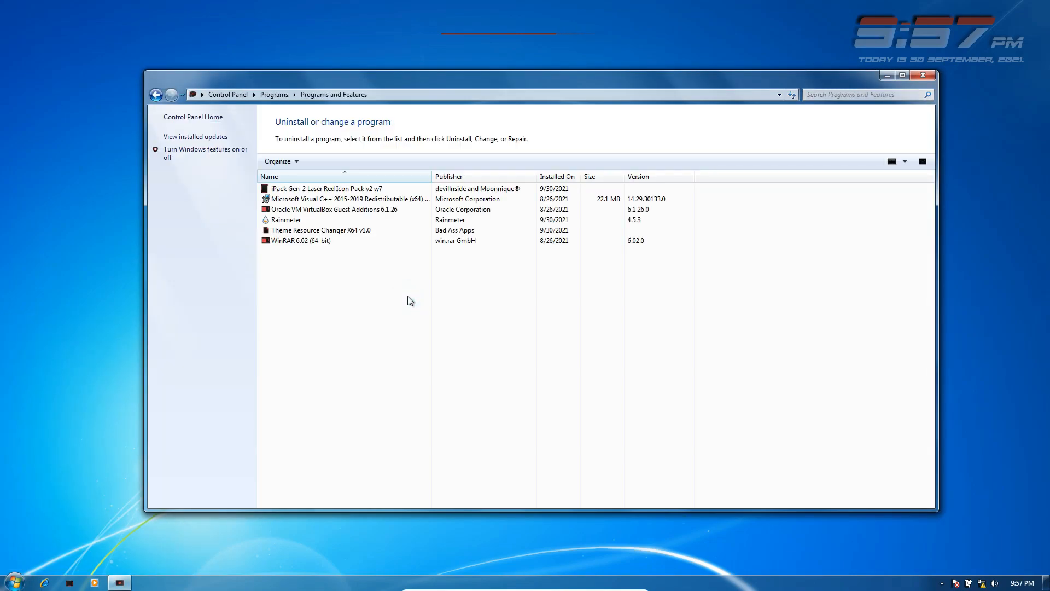
{"action": "left_click", "coordinate": [313, 220]}
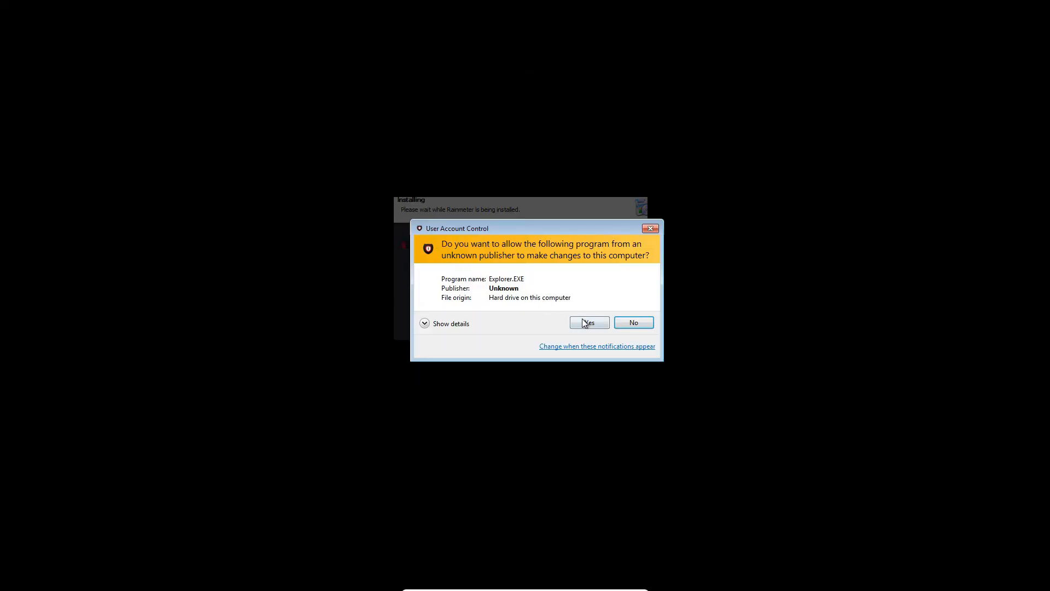
{"action": "left_click", "coordinate": [588, 323]}
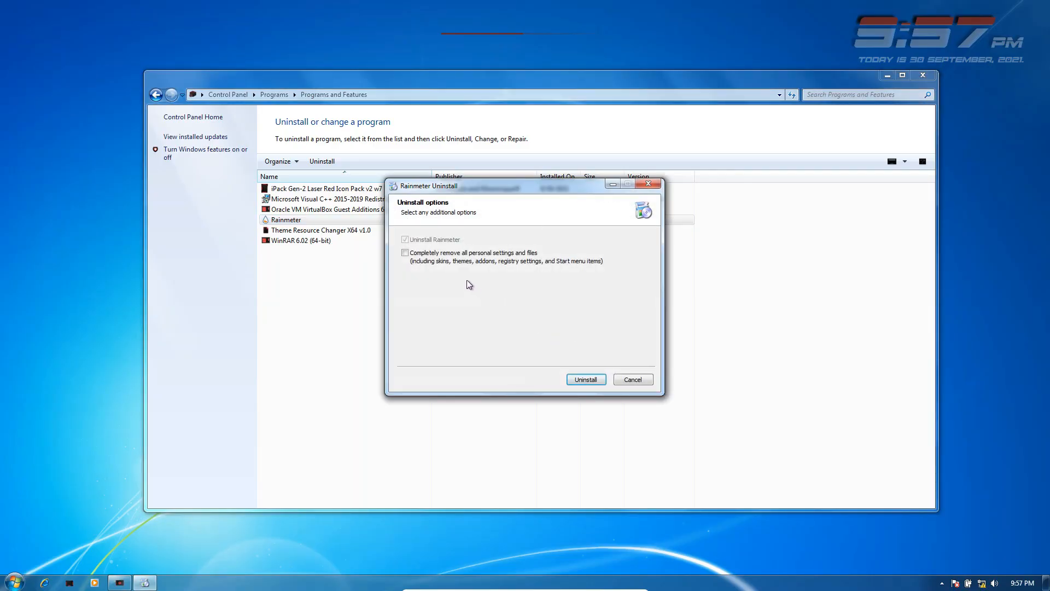
{"action": "left_click", "coordinate": [574, 384]}
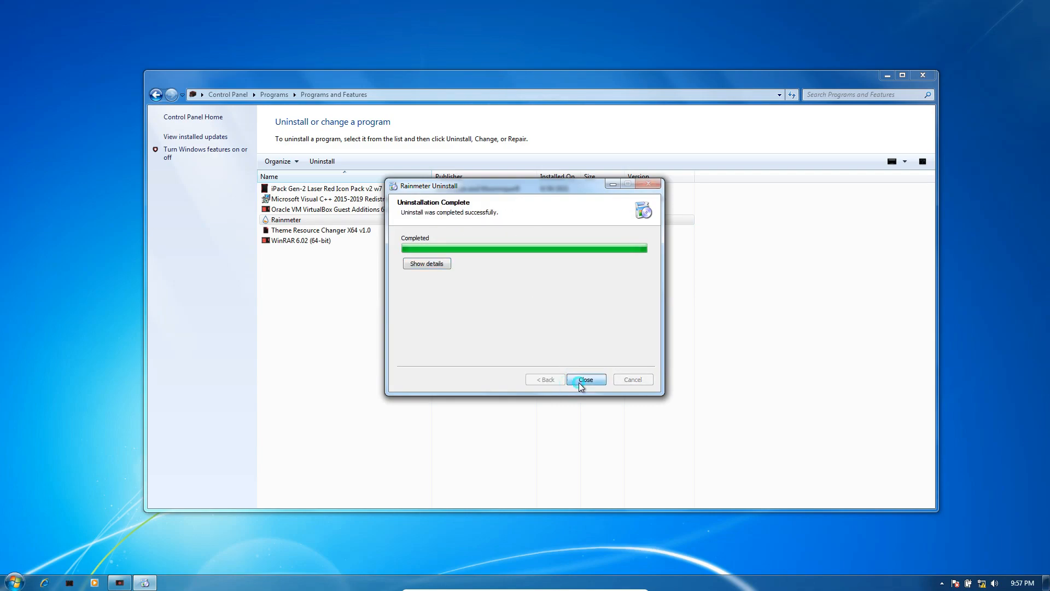
{"action": "left_click", "coordinate": [578, 382]}
Uninstall iPack Gen-2 Laser Red Icon Pack v2 w7, restoring the backup made at the time of installation.
{"action": "left_click", "coordinate": [296, 189]}
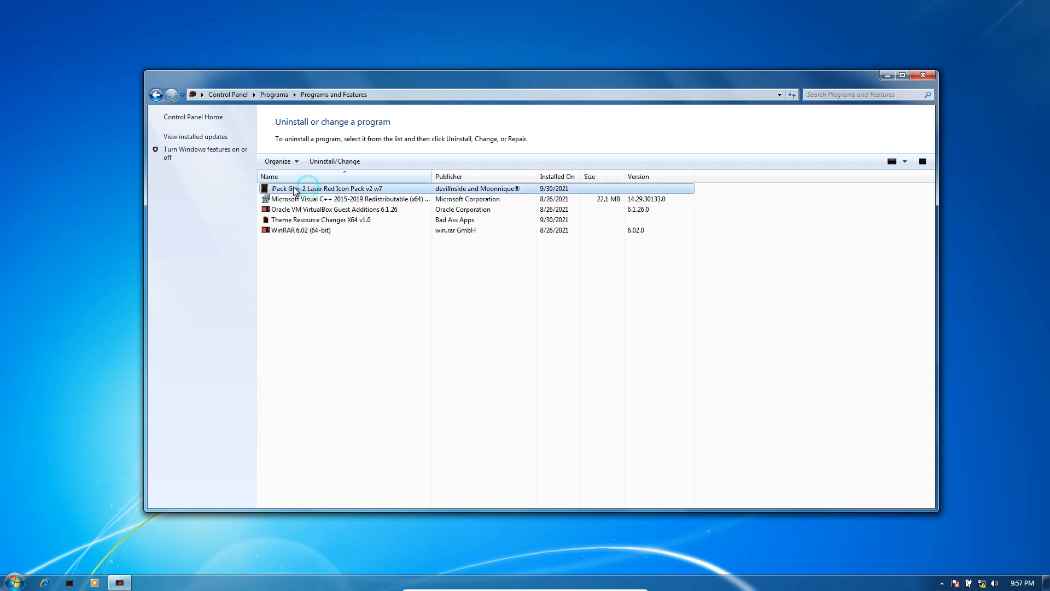
{"action": "double_click", "coordinate": [293, 188]}
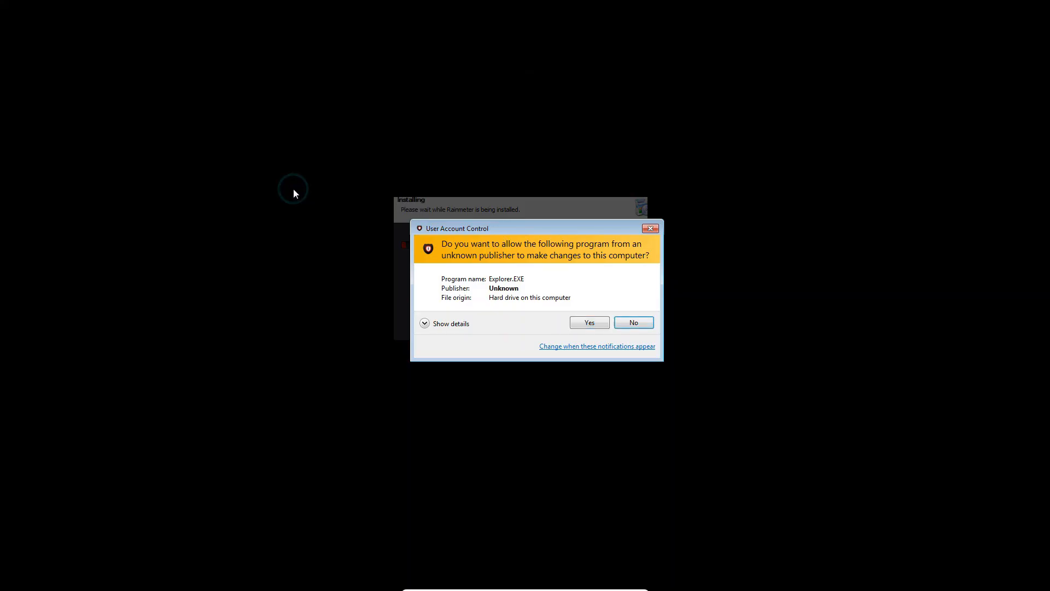
{"action": "left_click", "coordinate": [589, 322]}
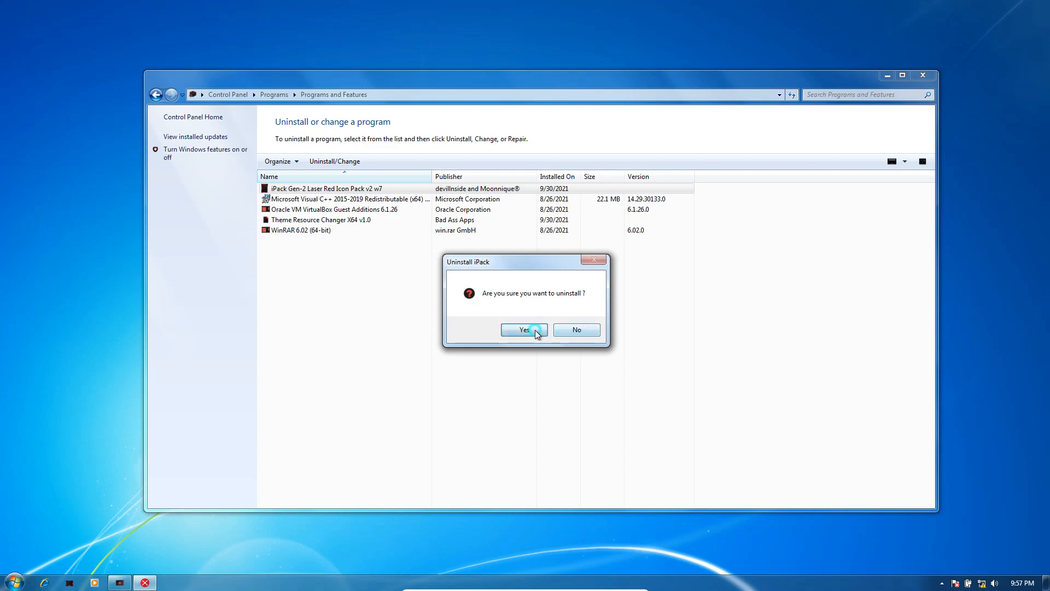
{"action": "left_click", "coordinate": [535, 330]}
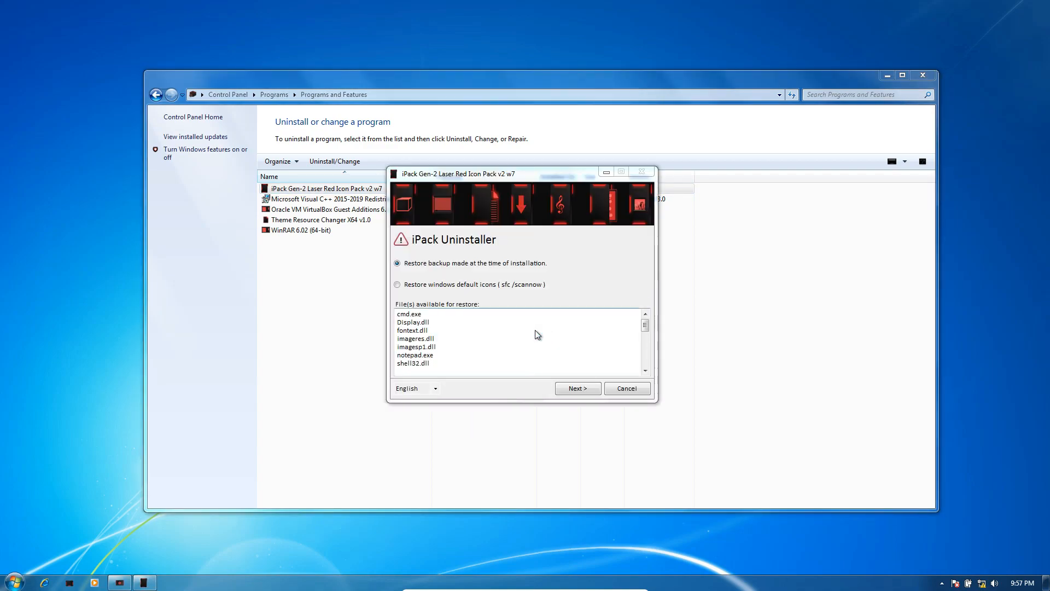
{"action": "left_click", "coordinate": [575, 390]}
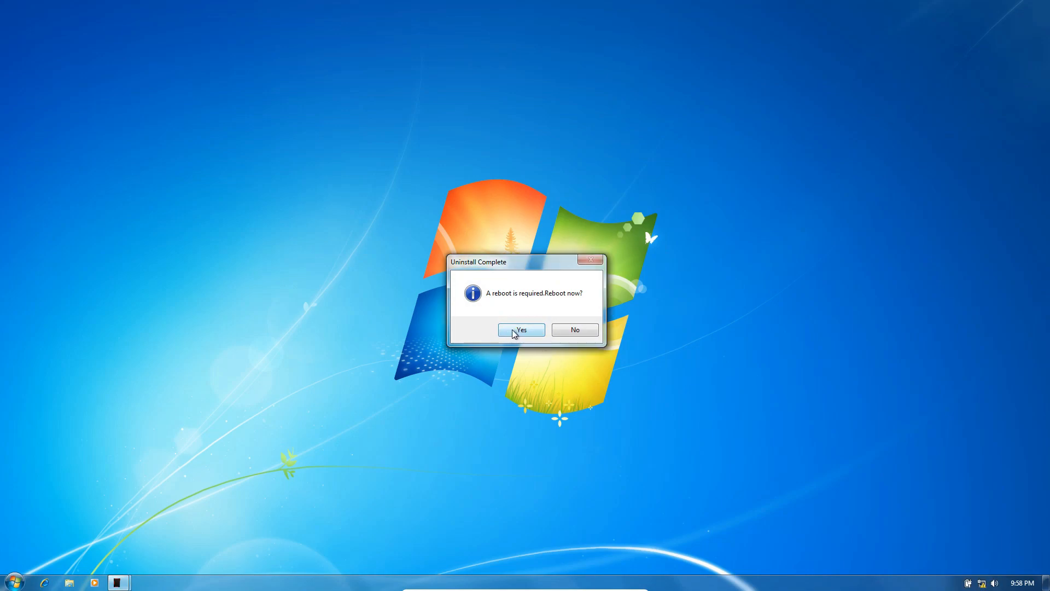
Check the system icons in Favorites, Libraries and Local Disk (C:) in Windows Explorer, and close the window.
{"action": "left_click", "coordinate": [70, 583]}
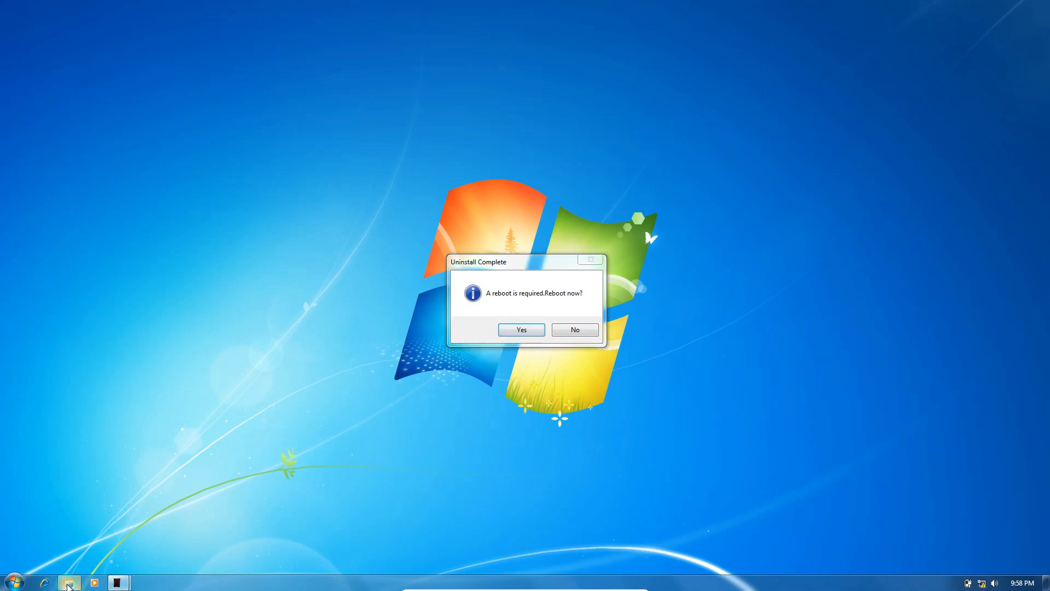
{"action": "double_click", "coordinate": [262, 5]}
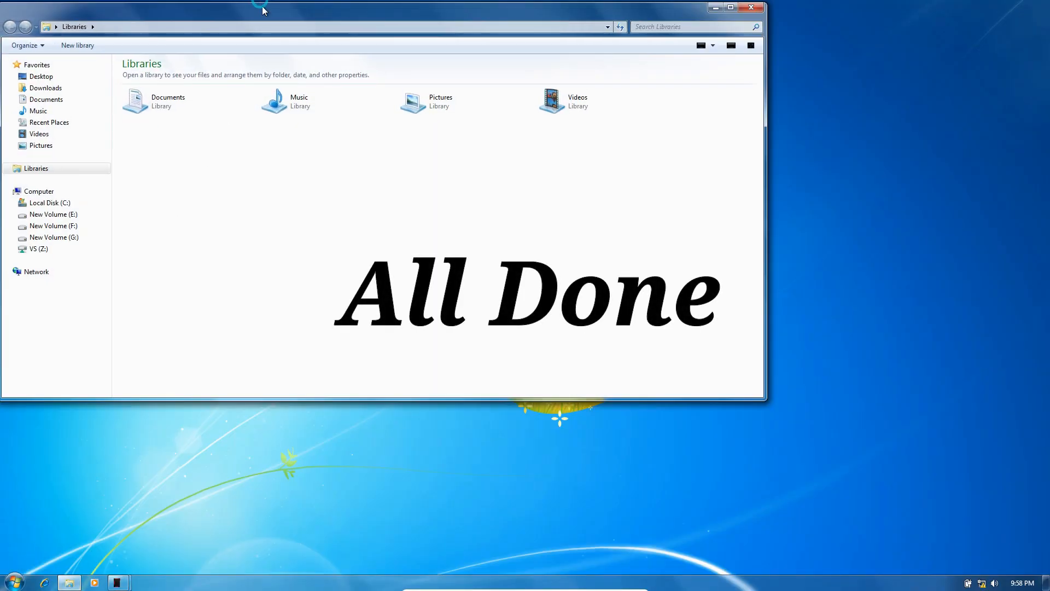
{"action": "left_click", "coordinate": [218, 149]}
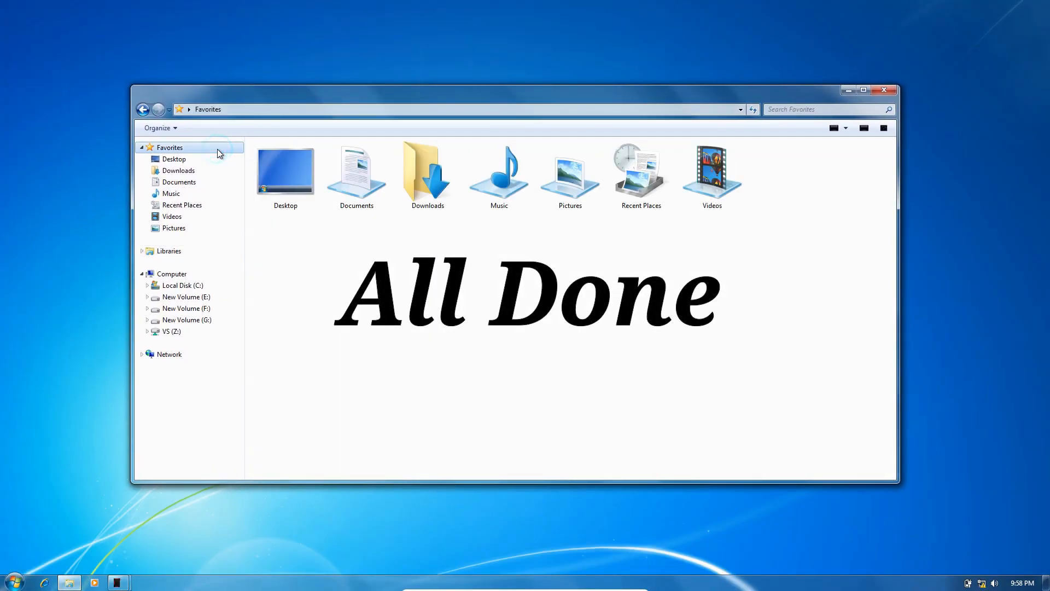
{"action": "left_click", "coordinate": [189, 250]}
{"action": "left_click", "coordinate": [196, 273]}
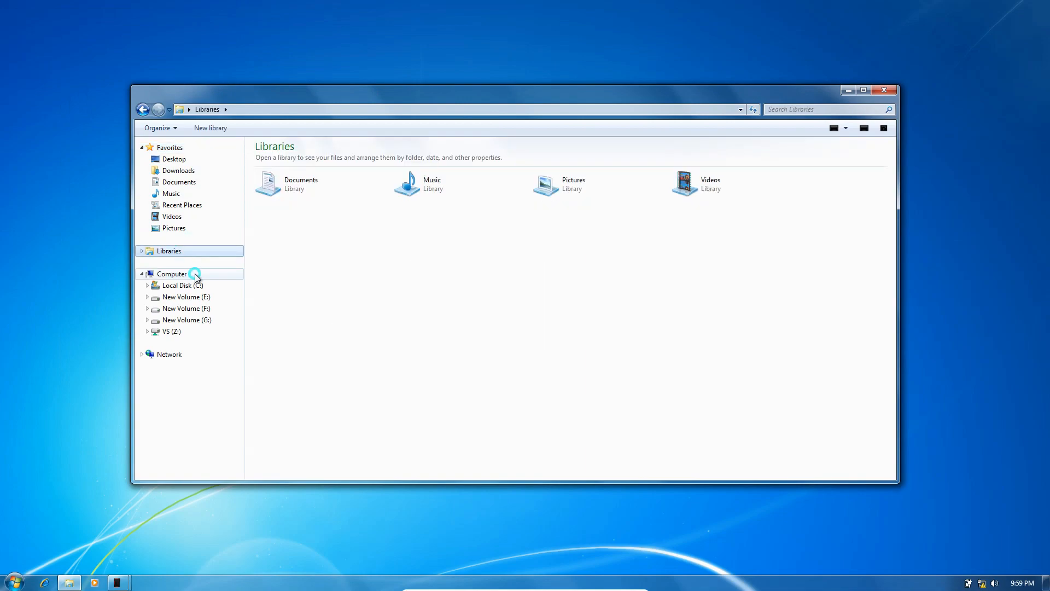
{"action": "double_click", "coordinate": [335, 178]}
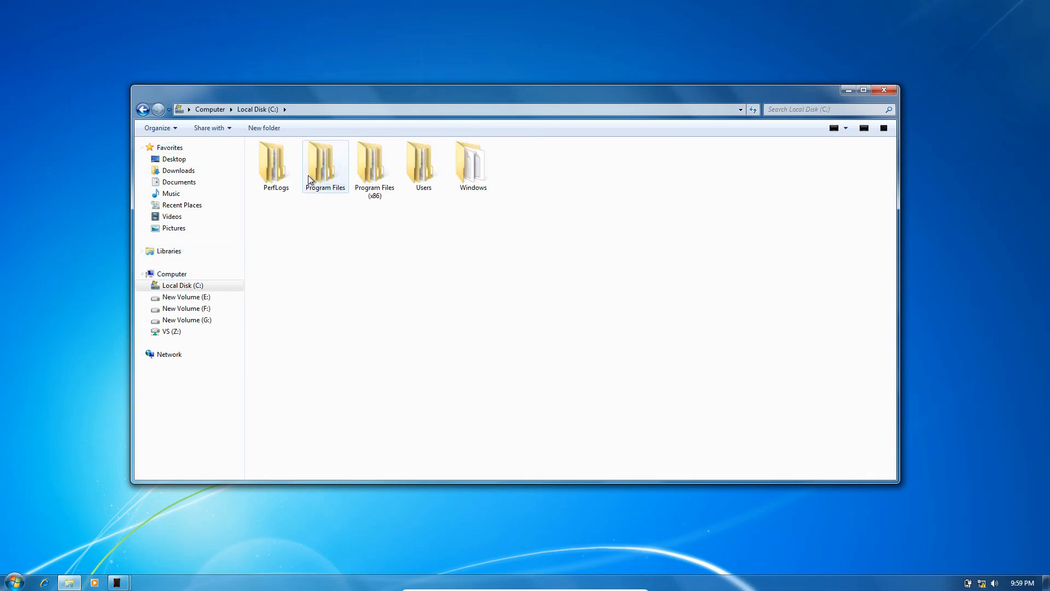
{"action": "left_click", "coordinate": [882, 88]}
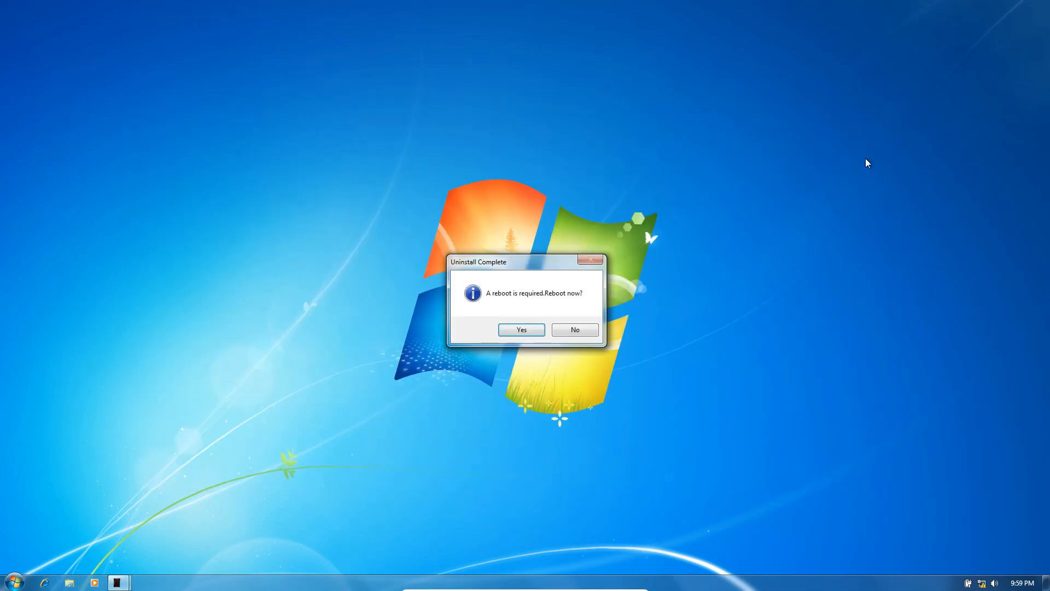
Accept the reboot that completes the icon pack's removal.
{"action": "left_click", "coordinate": [544, 334]}
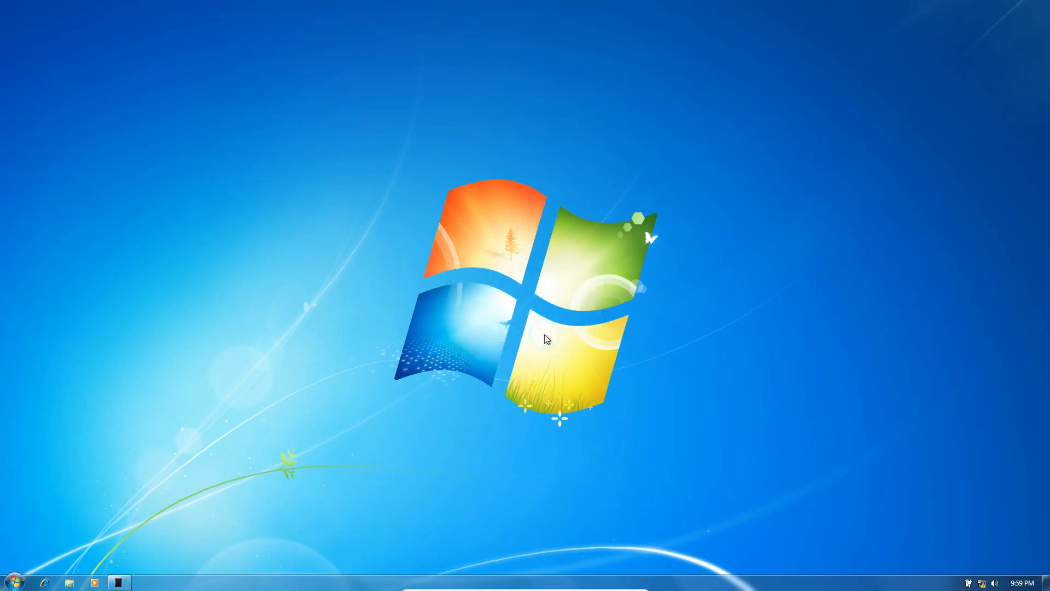